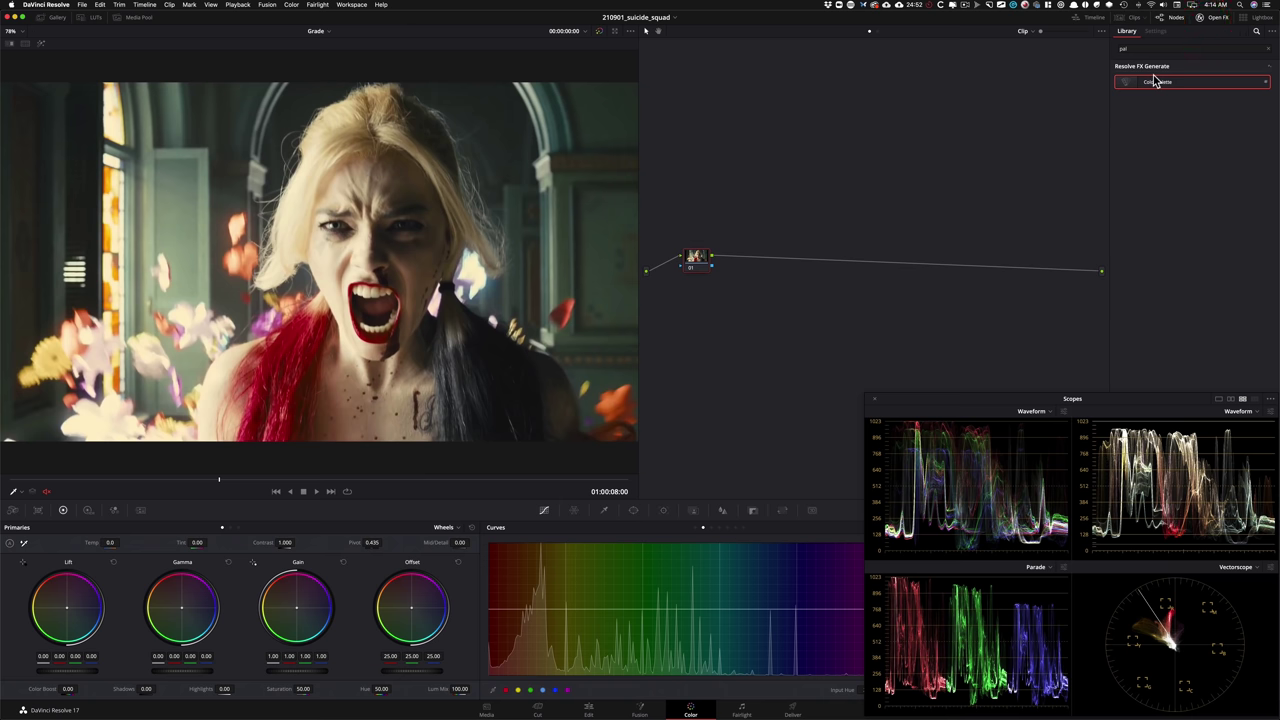
- Apply the Color Palette effect to the reference clip's node and examine its colours in the enlarged viewer alongside the scopes
{"action": "left_click_drag", "start_coordinate": [1165, 87], "coordinate": [697, 260]}
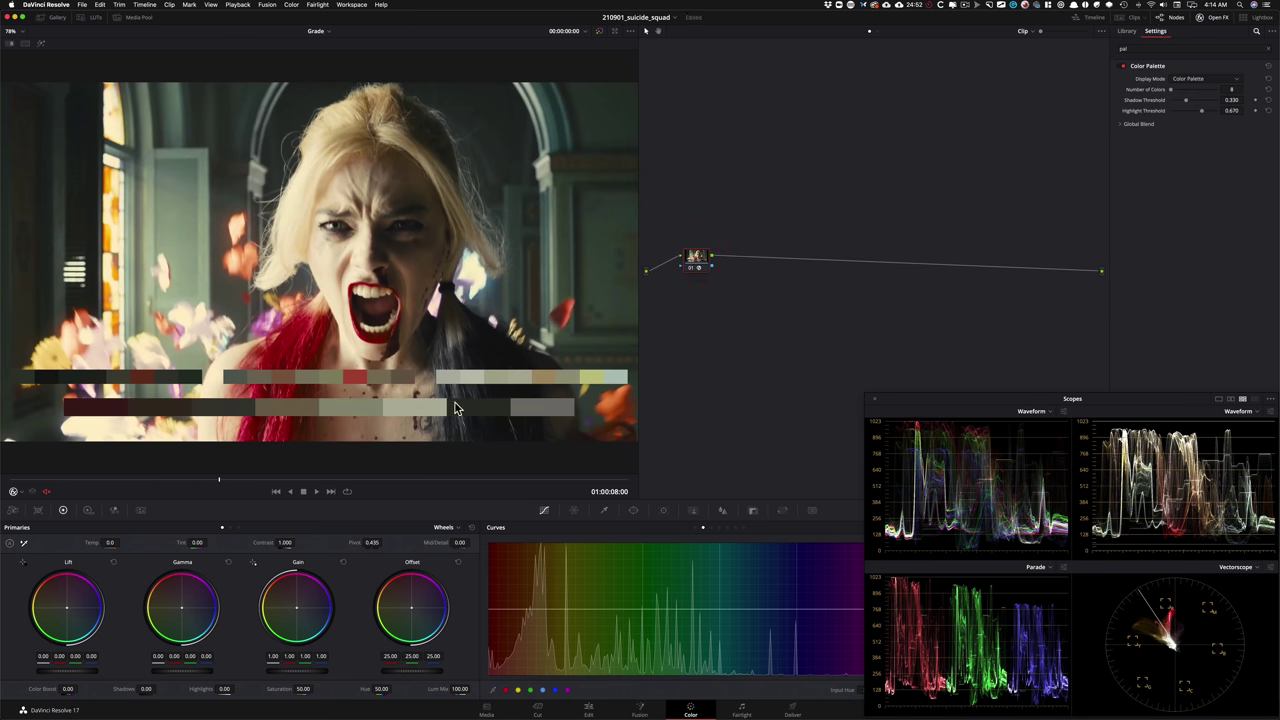
{"action": "key", "text": "shift+f"}
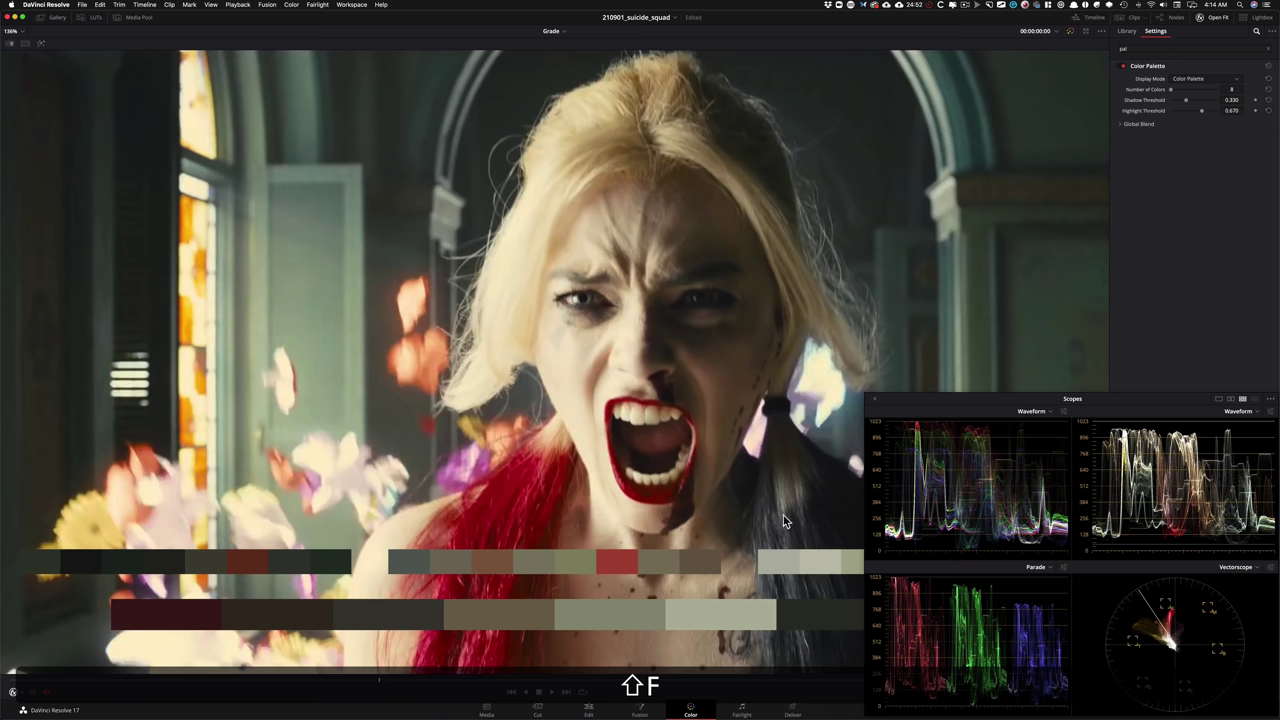
{"action": "left_click_drag", "start_coordinate": [996, 400], "coordinate": [988, 226]}
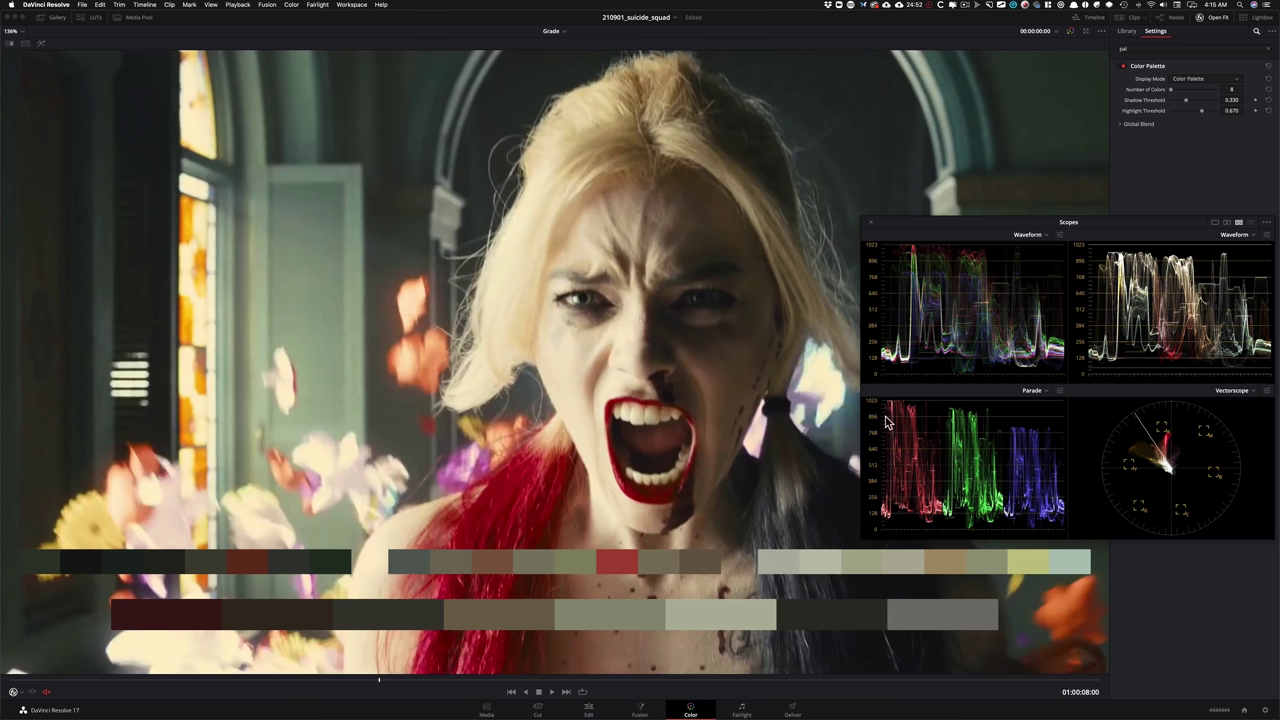
{"action": "key", "text": "alt+f"}
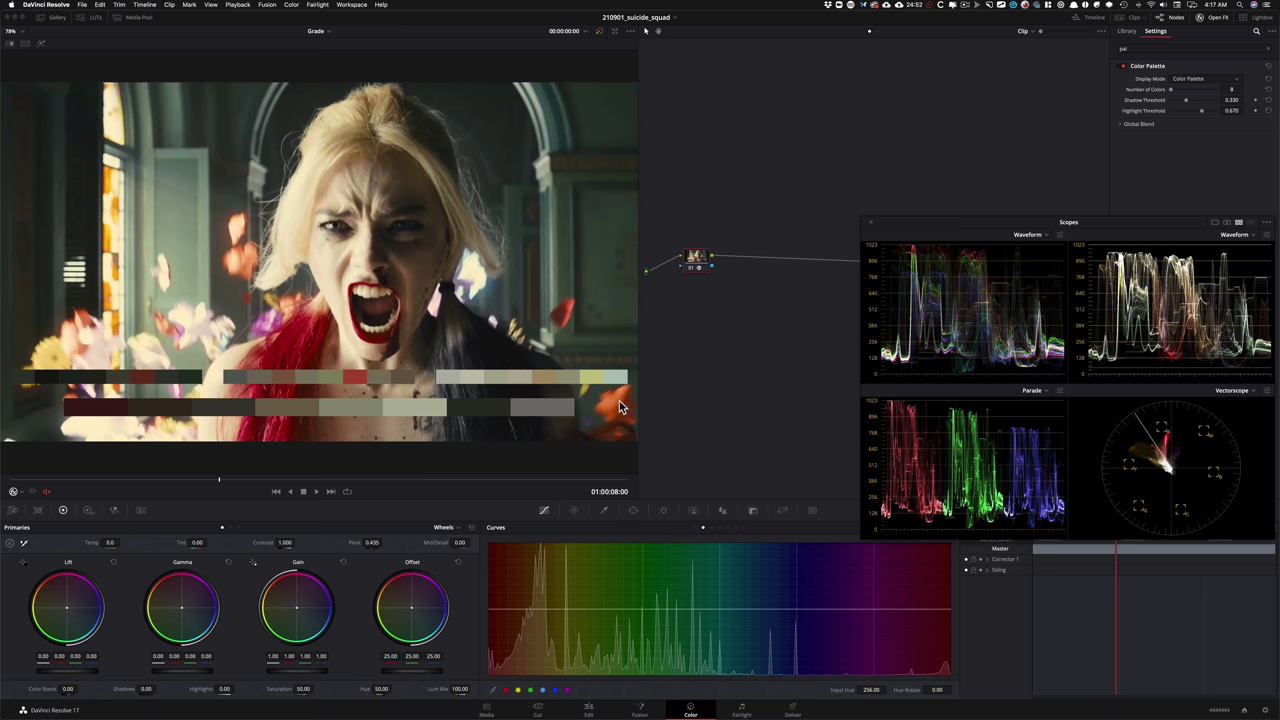
- Send the video clean feed to the LG TV SSCR display
{"action": "left_click", "coordinate": [353, 5]}
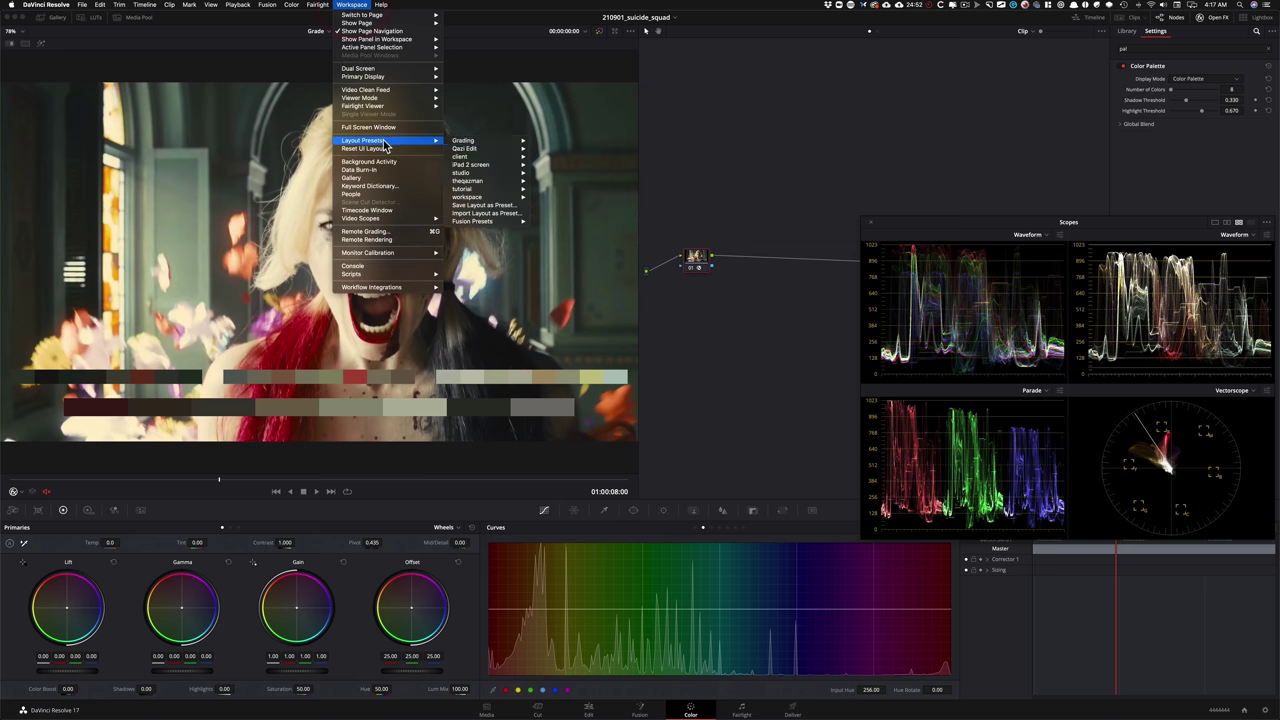
{"action": "mouse_move", "coordinate": [405, 90]}
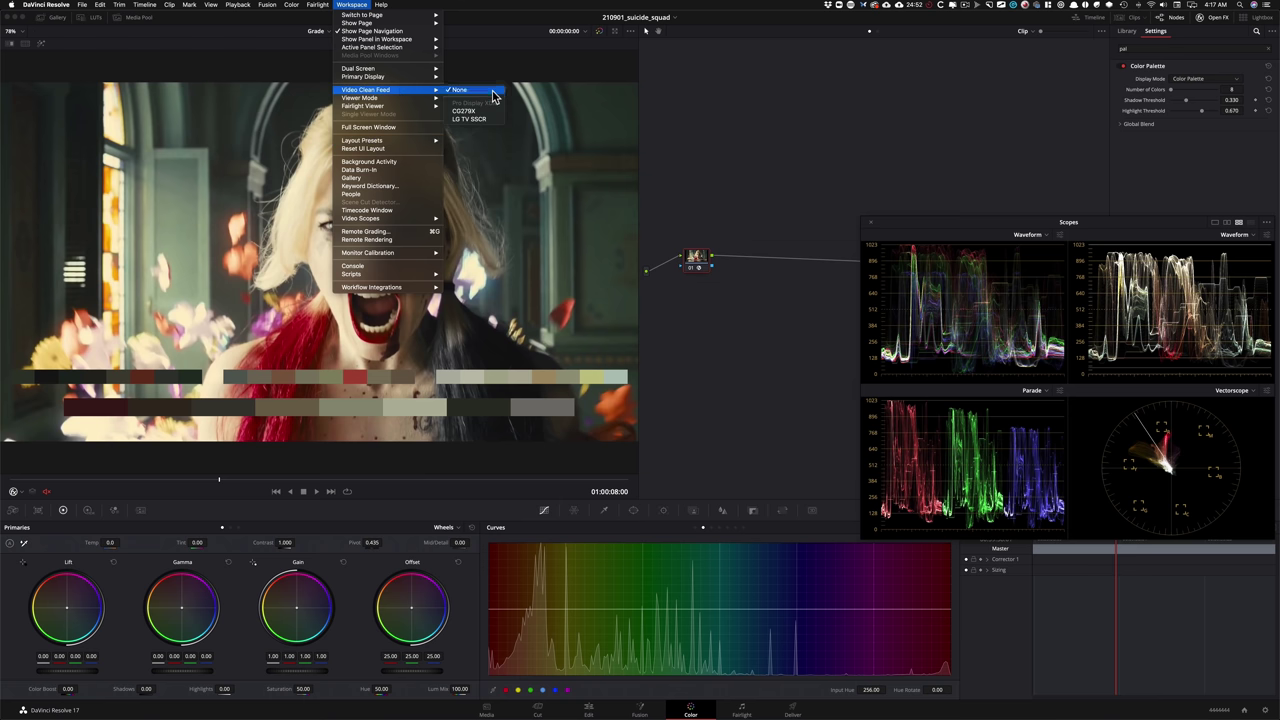
{"action": "left_click", "coordinate": [476, 121]}
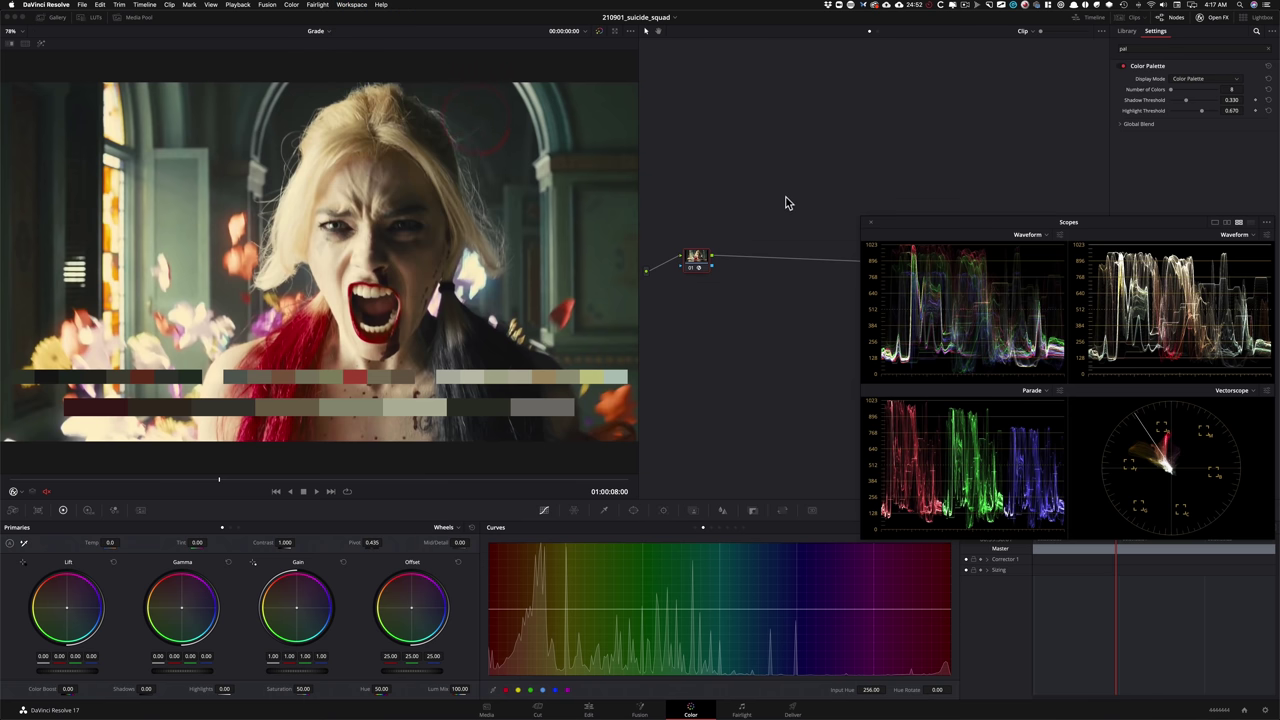
- Undo the Color Palette effect, hide the Open FX panel, and play the hallway clip to 01:00:02:09
{"action": "key", "text": "super+z"}
{"action": "left_click", "coordinate": [1207, 28]}
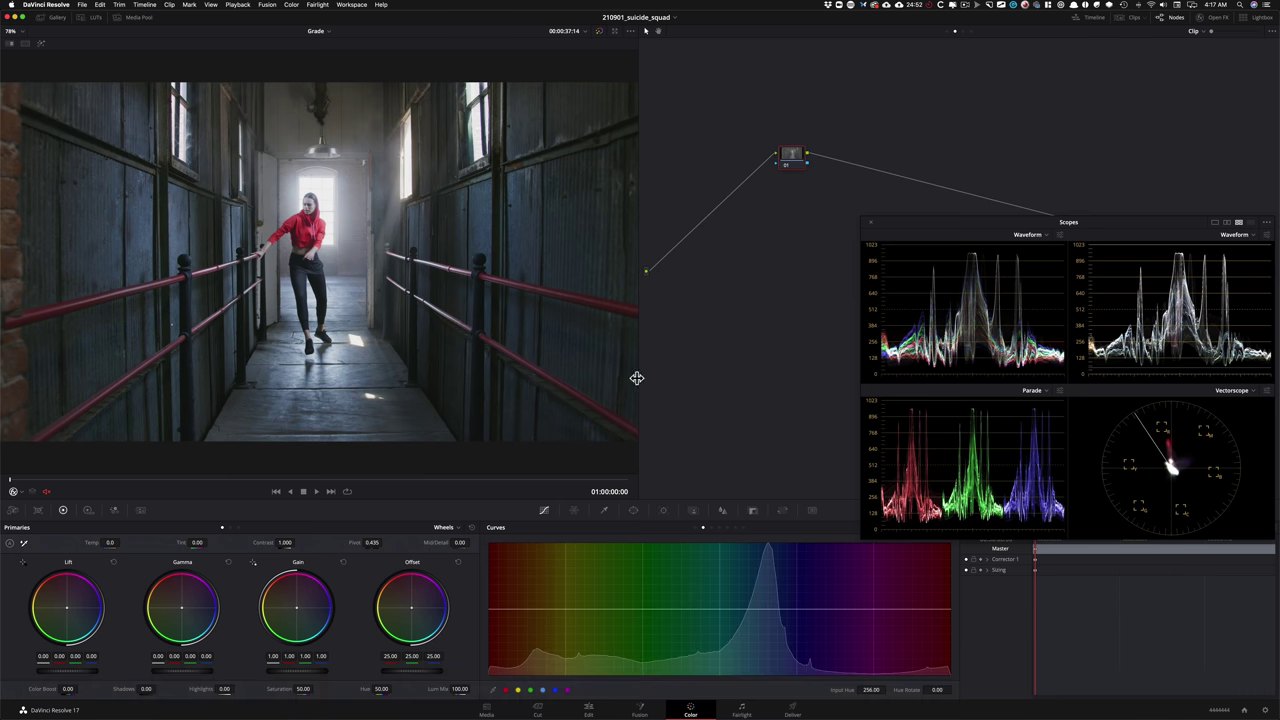
{"action": "key", "text": "space"}
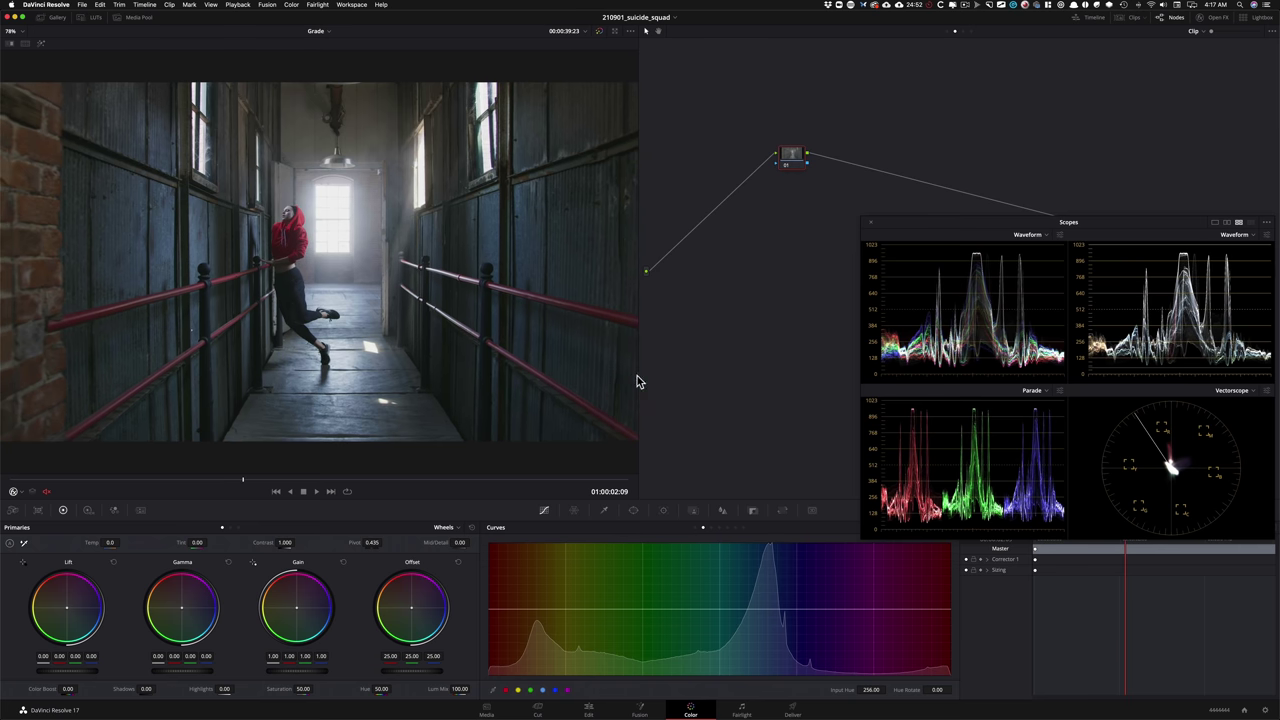
- Place the hallway clip's node closer to the source and compare the shot with the reference still by wipe and split screen
{"action": "left_click_drag", "start_coordinate": [796, 160], "coordinate": [711, 274]}
{"action": "key", "text": "super+w"}
{"action": "key", "text": "super+w"}
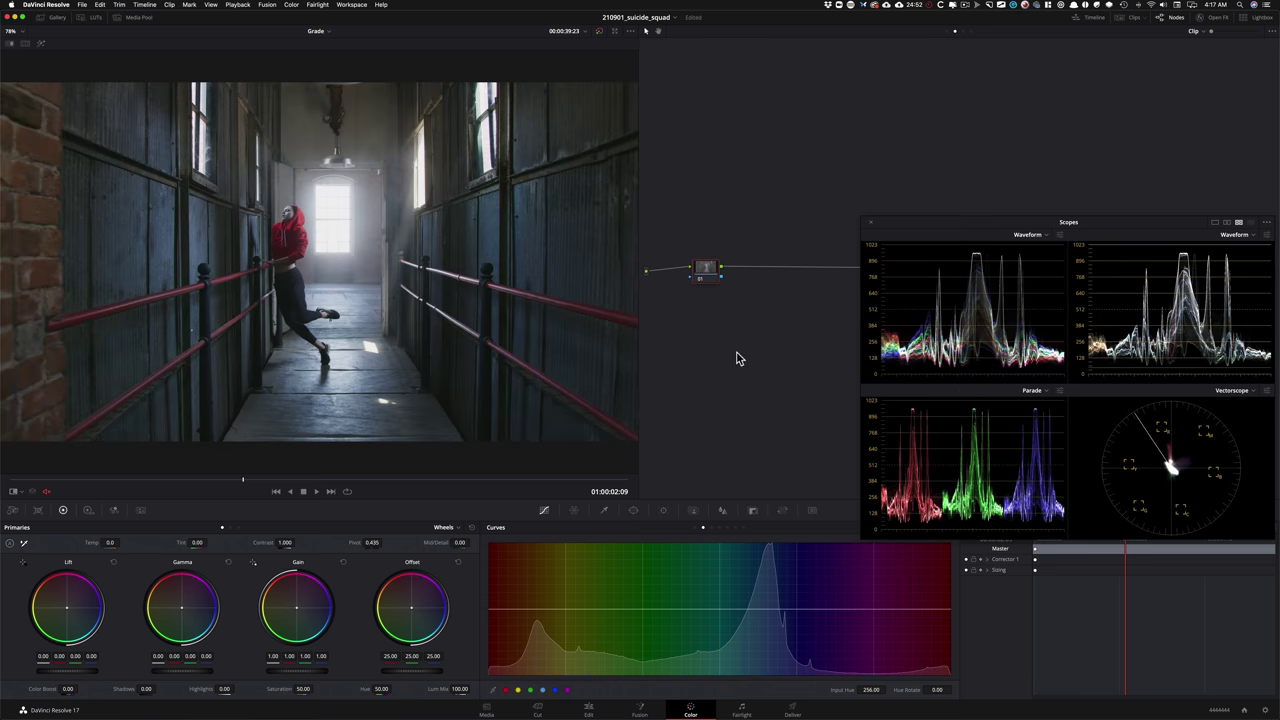
{"action": "key", "text": "alt+super+w"}
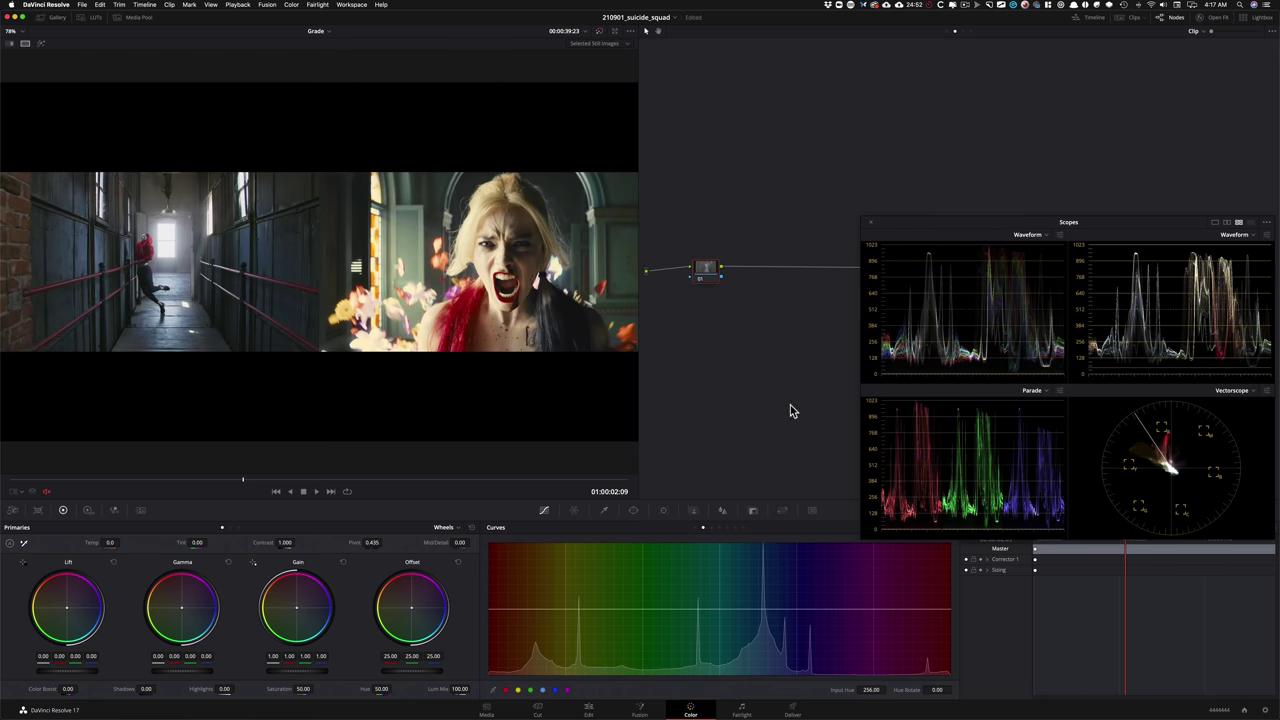
{"action": "key", "text": "ctrl+alt+w"}
{"action": "key", "text": "super+w"}
{"action": "key", "text": "super+w"}
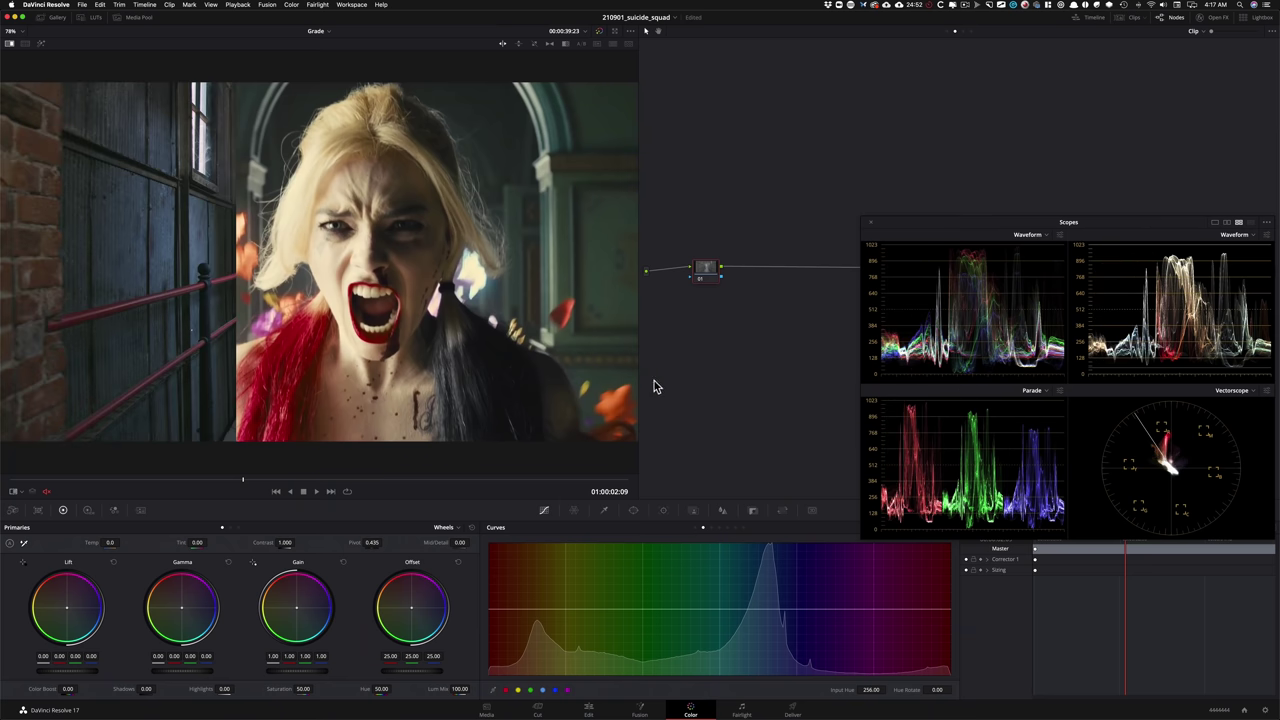
{"action": "key", "text": "super+w"}
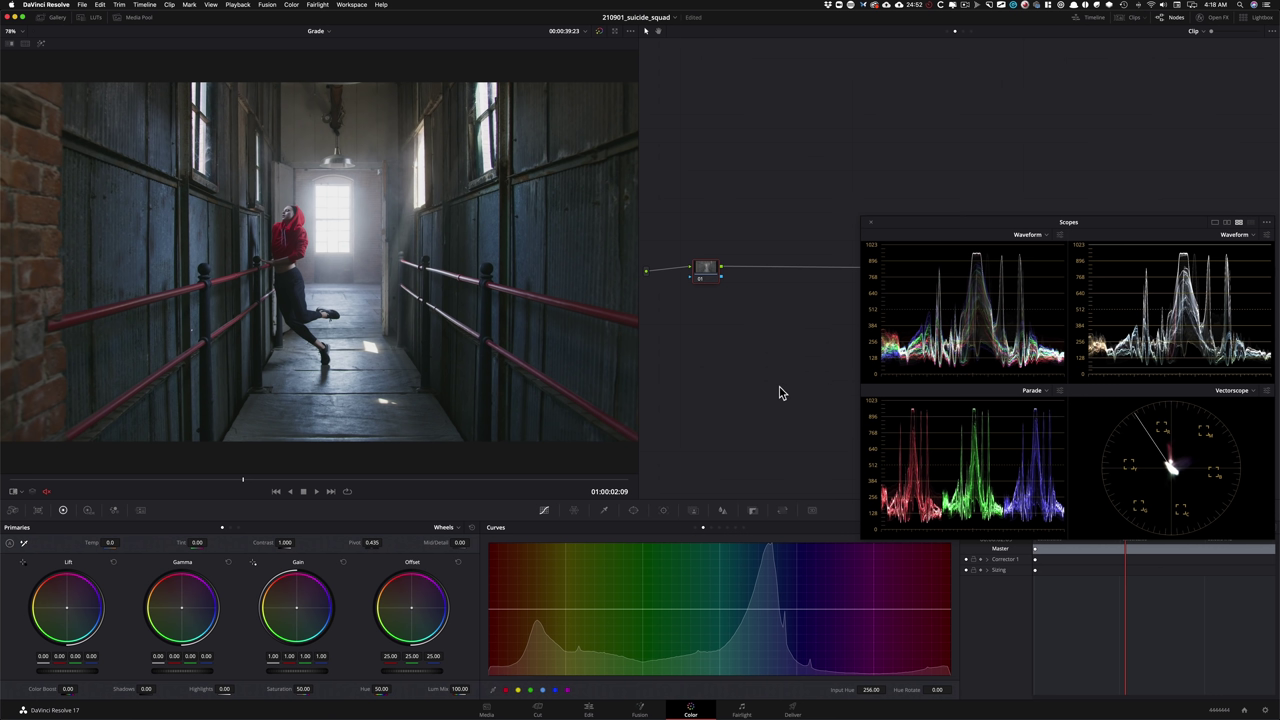
- Align node 01 with the source, then compare the hallway shot with grades bypassed and wiped against the reference still
{"action": "left_click_drag", "start_coordinate": [706, 268], "coordinate": [690, 273]}
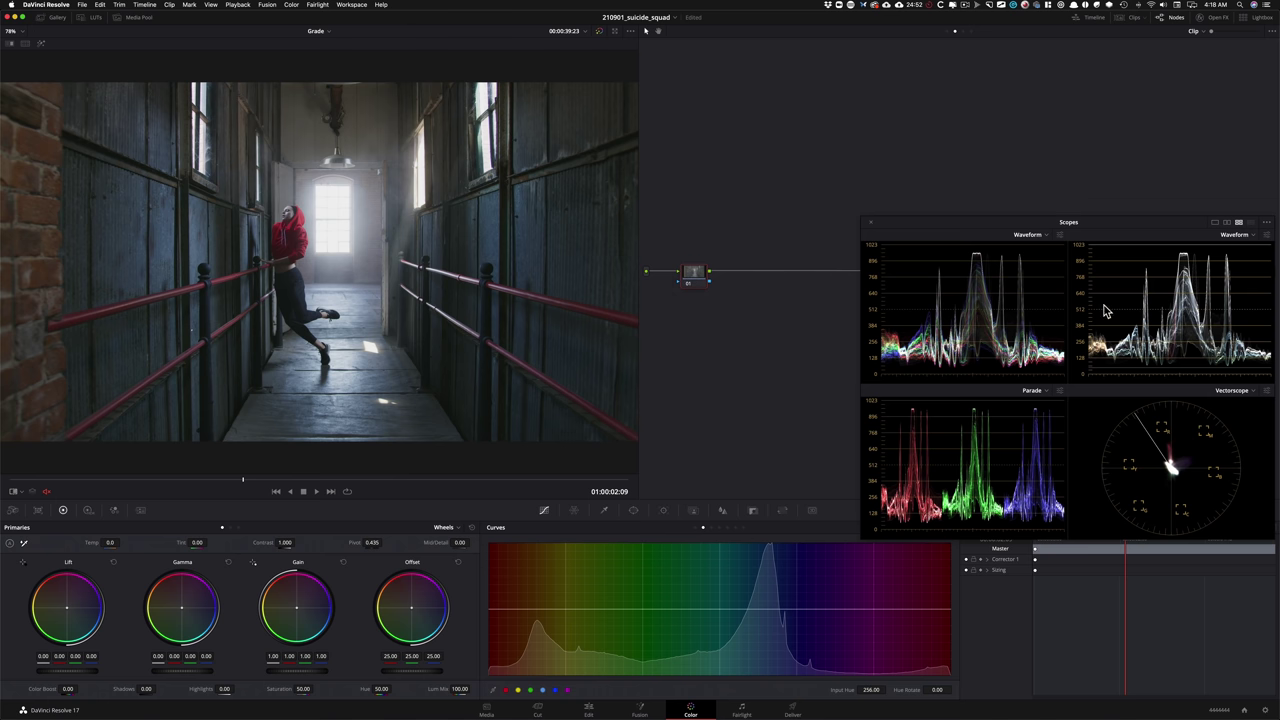
{"action": "key", "text": "shift"}
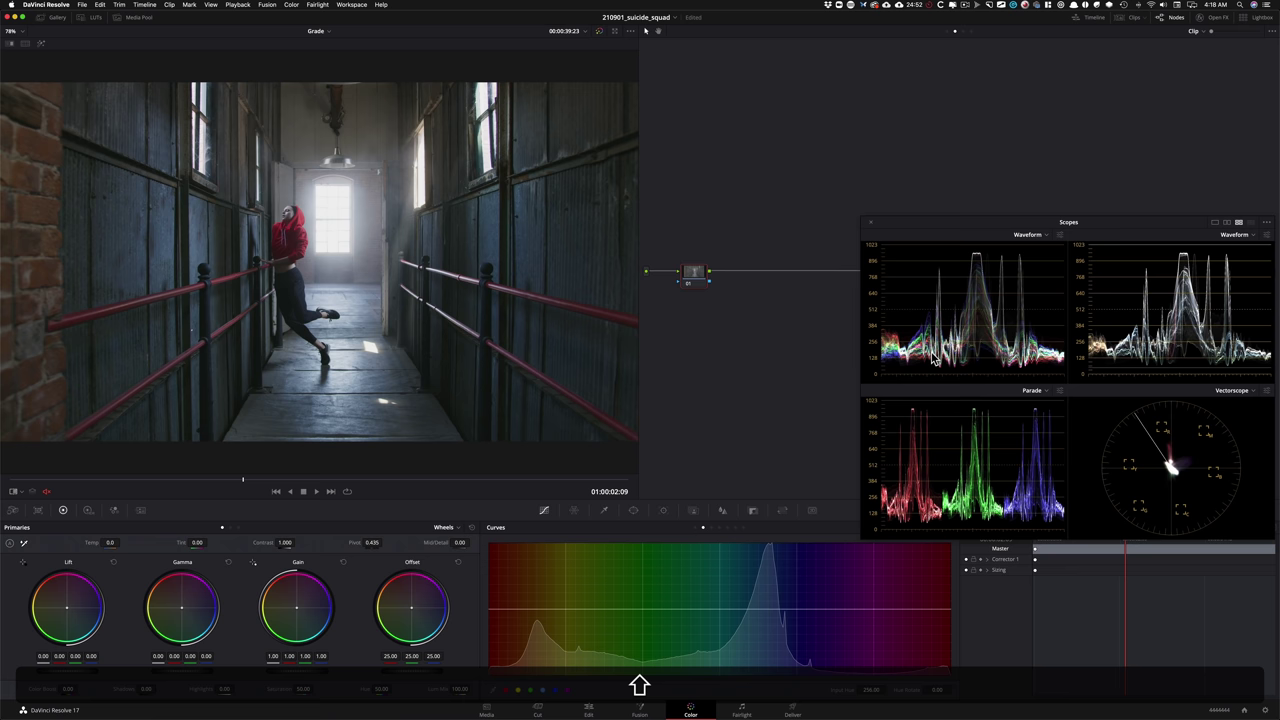
{"action": "key", "text": "shift+d"}
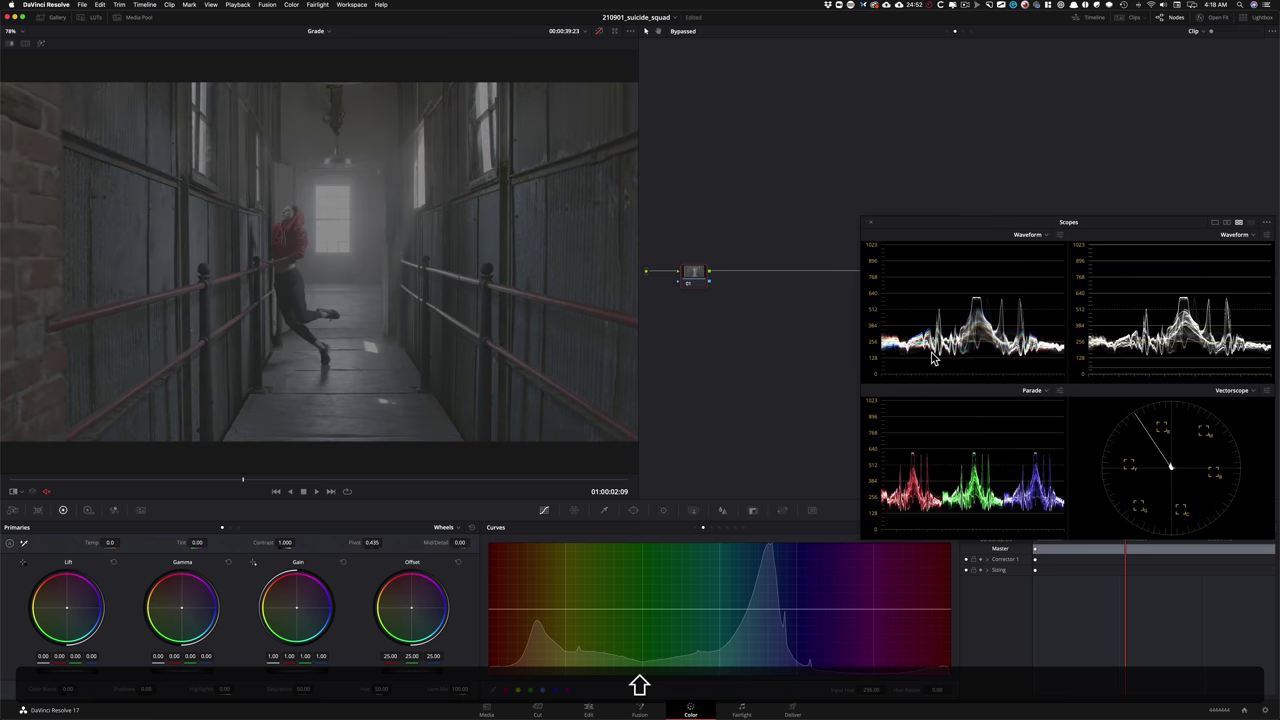
{"action": "key", "text": "shift+d"}
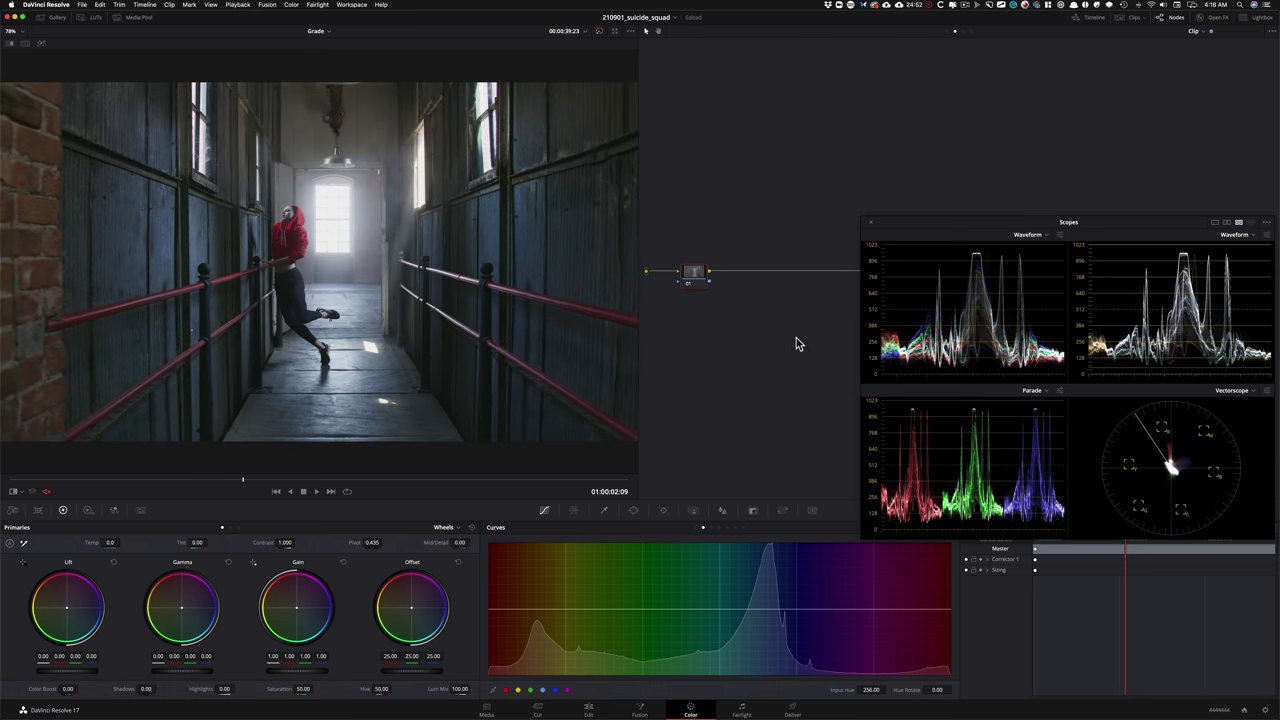
{"action": "key", "text": "super+w"}
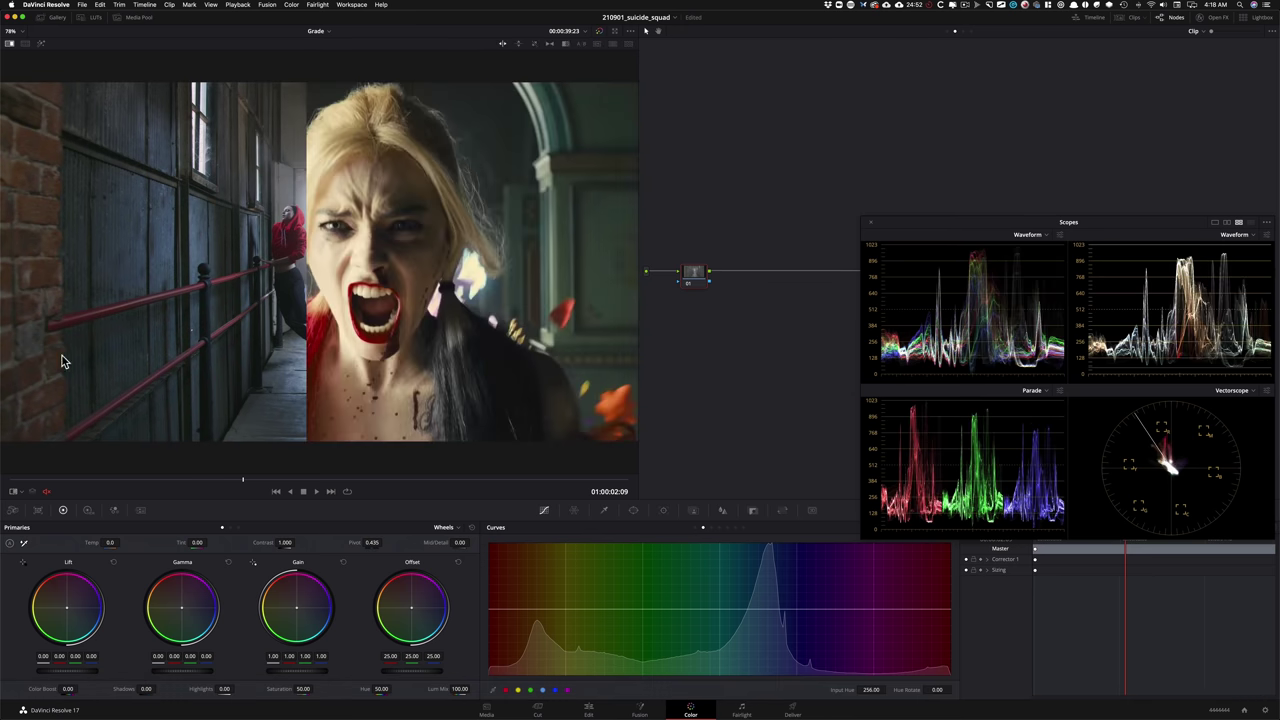
{"action": "key", "text": "super+w"}
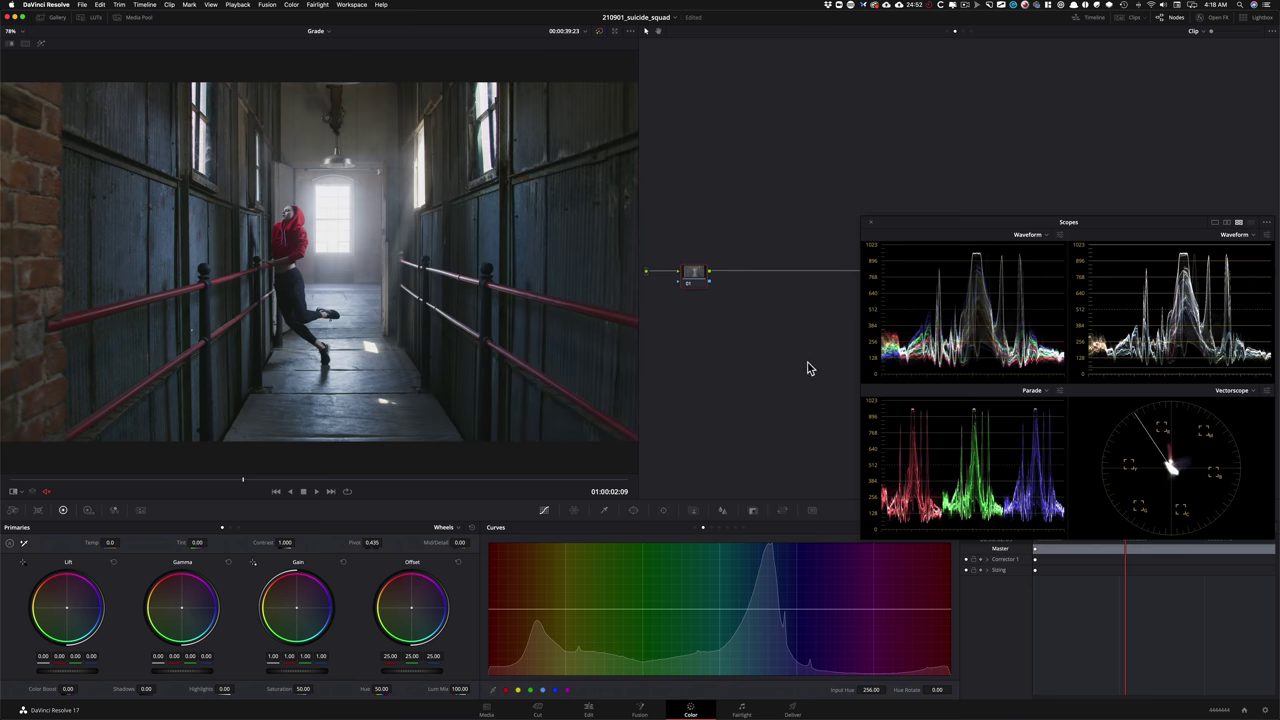
- Clear the scopes away from the node graph, add three serial nodes after node 01, and label node 02 "c curve"
{"action": "left_click_drag", "start_coordinate": [949, 227], "coordinate": [951, 401]}
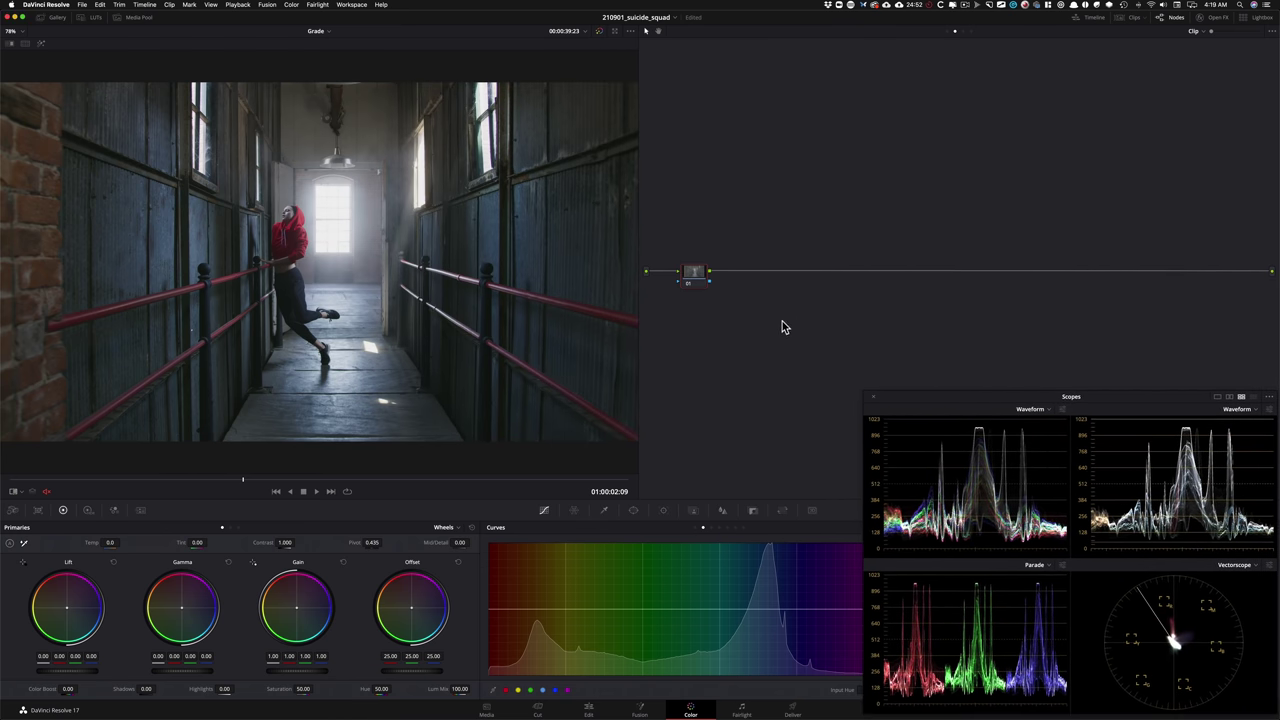
{"action": "key", "text": "alt+s"}
{"action": "key", "text": "alt+s"}
{"action": "key", "text": "alt+s"}
{"action": "key", "text": "Tab"}
{"action": "key", "text": "space"}
{"action": "type", "text": "e"}
{"action": "key", "text": "Return"}
- Lay out a split screen with the reference still, with a wider viewer, raised scopes and the Custom curves shown
{"action": "key", "text": "alt+super+w"}
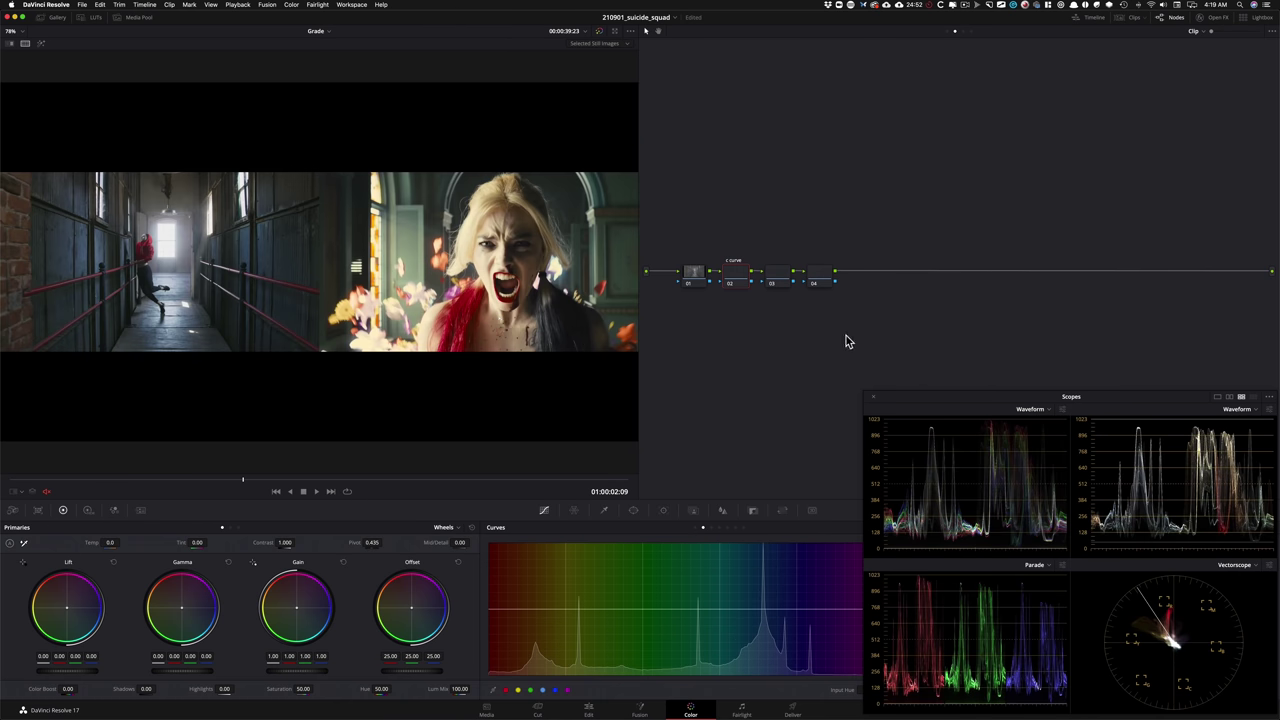
{"action": "left_click_drag", "start_coordinate": [954, 398], "coordinate": [949, 182]}
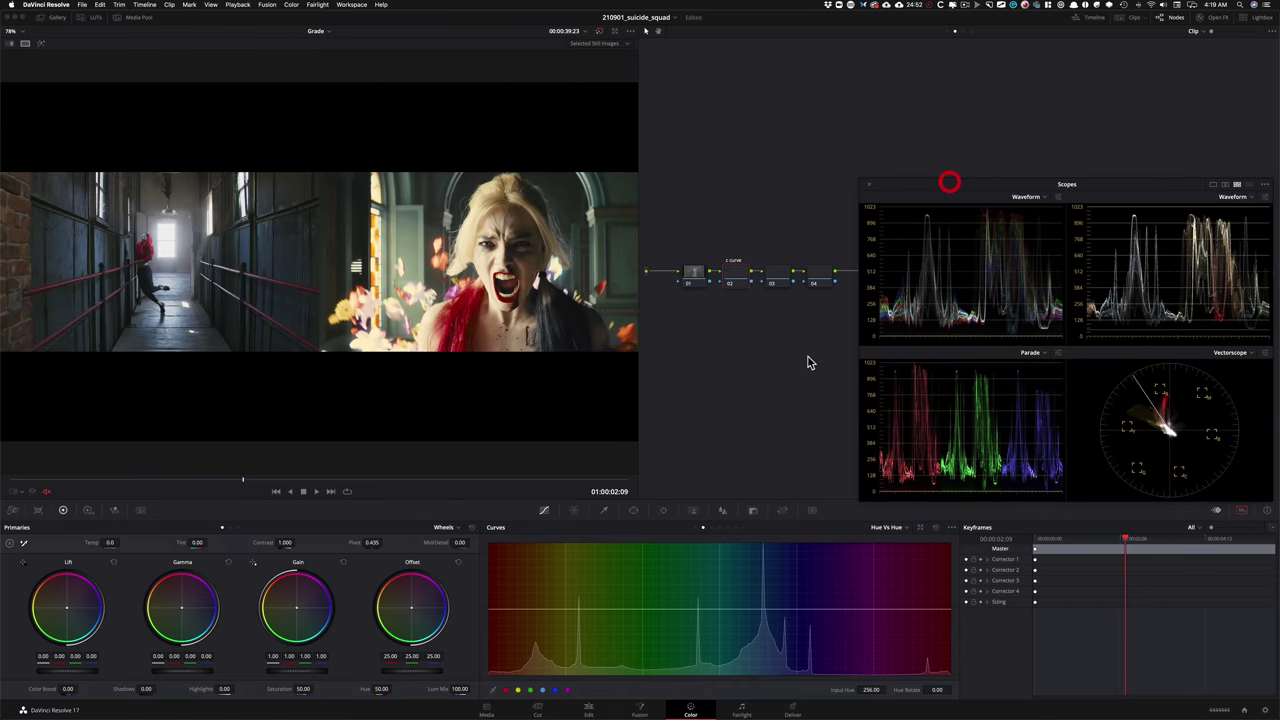
{"action": "left_click", "coordinate": [695, 527]}
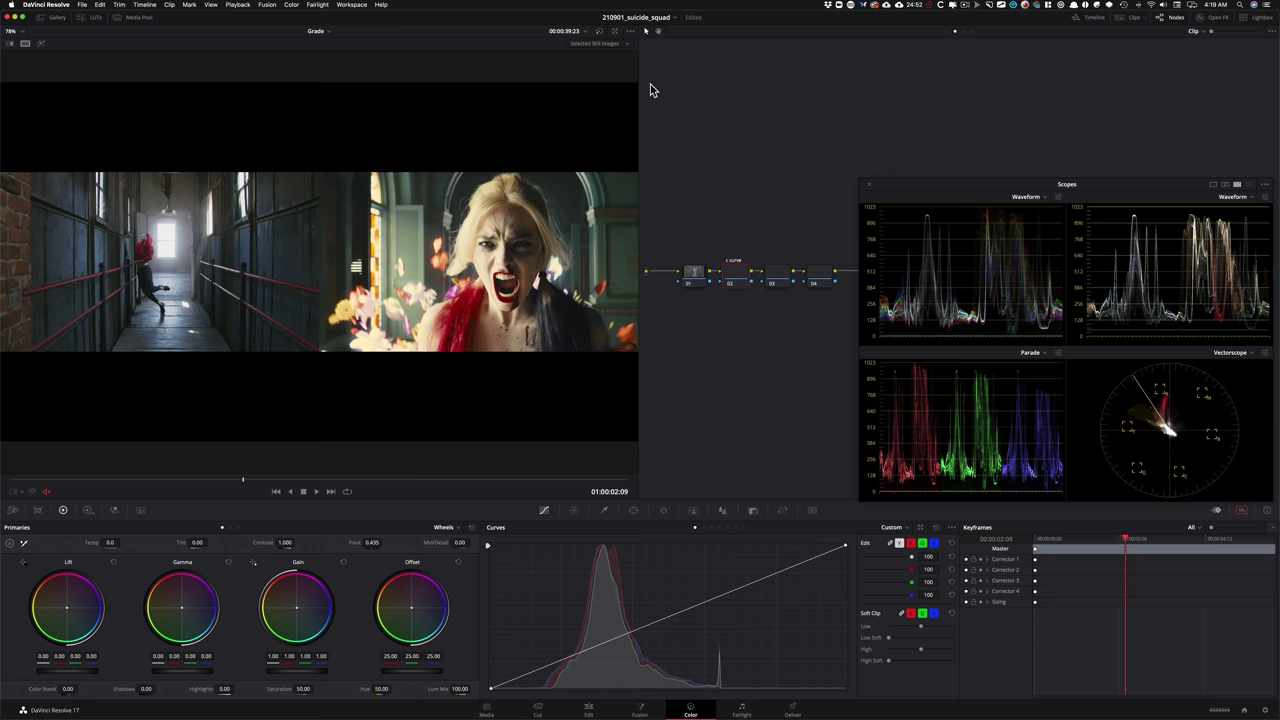
{"action": "left_click_drag", "start_coordinate": [643, 104], "coordinate": [757, 114]}
{"action": "left_click", "coordinate": [829, 109]}
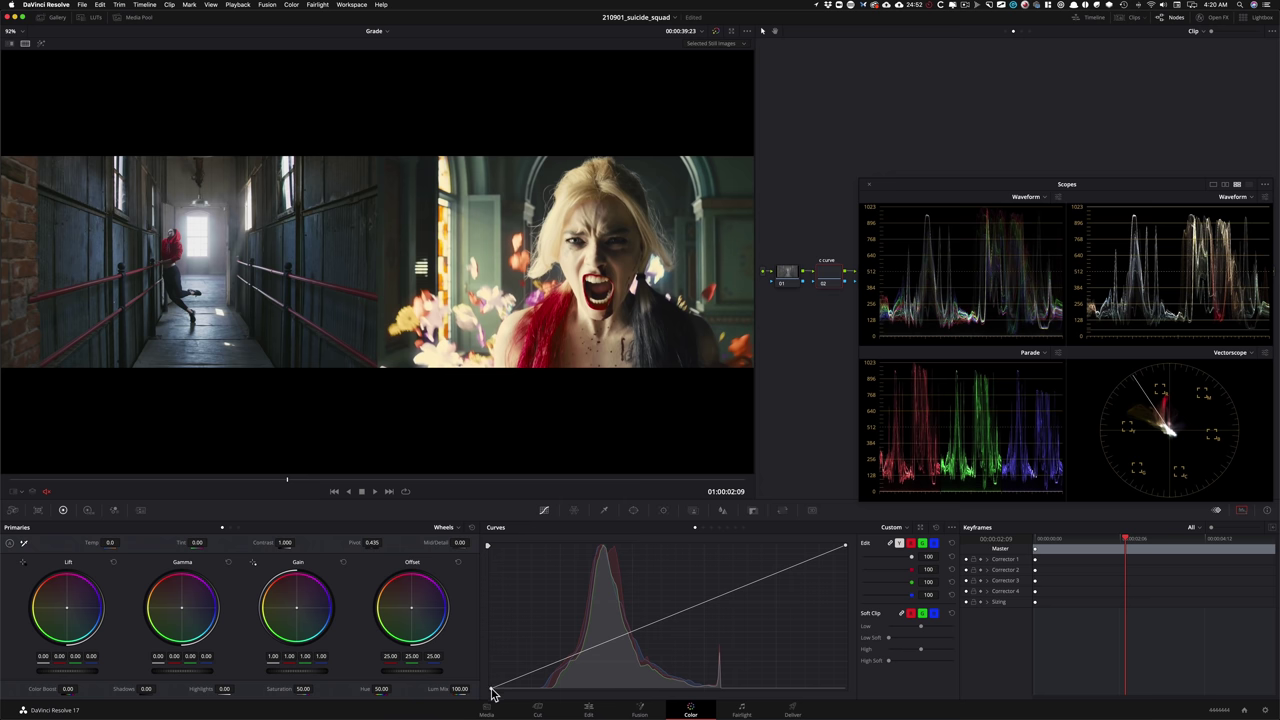
- Lift the custom curve's black point slightly, lower its white point, and add a highlight roll-off point just before the white end
{"action": "left_click_drag", "start_coordinate": [491, 692], "coordinate": [491, 678]}
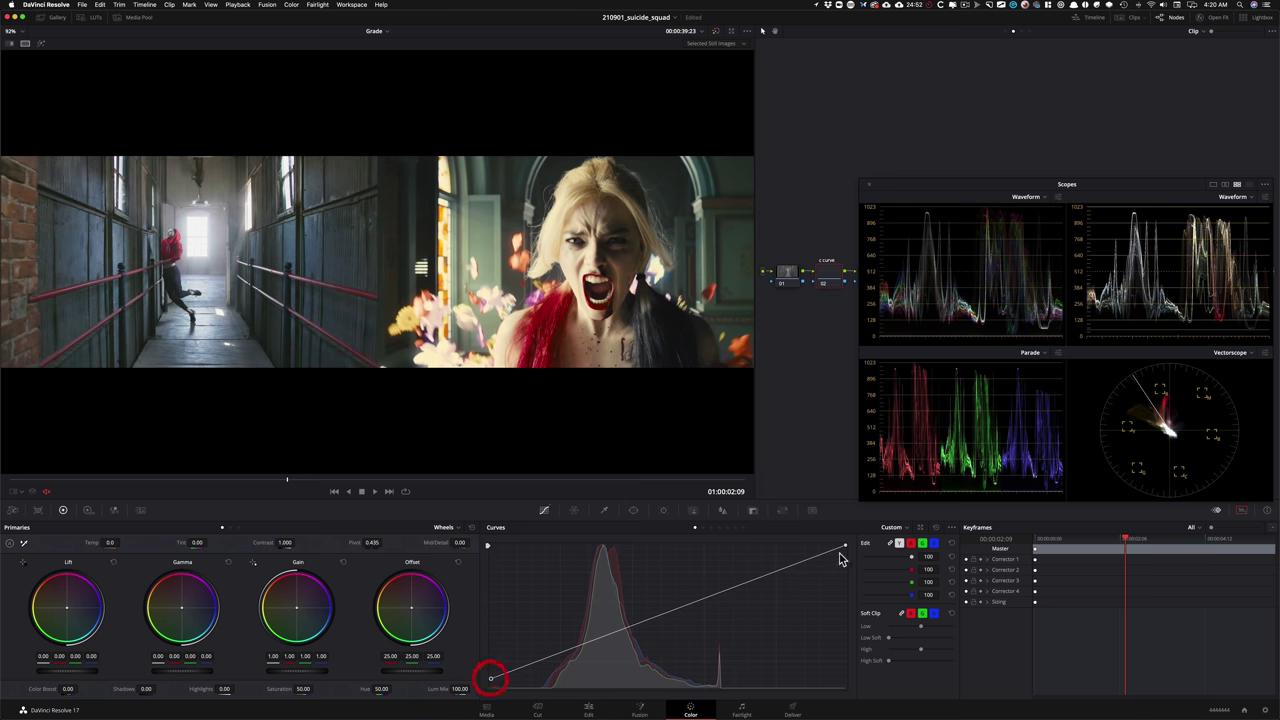
{"action": "mouse_move", "coordinate": [846, 545]}
{"action": "left_mouse_down"}
{"action": "mouse_move", "coordinate": [848, 575]}
{"action": "mouse_move", "coordinate": [847, 564]}
{"action": "left_mouse_up"}
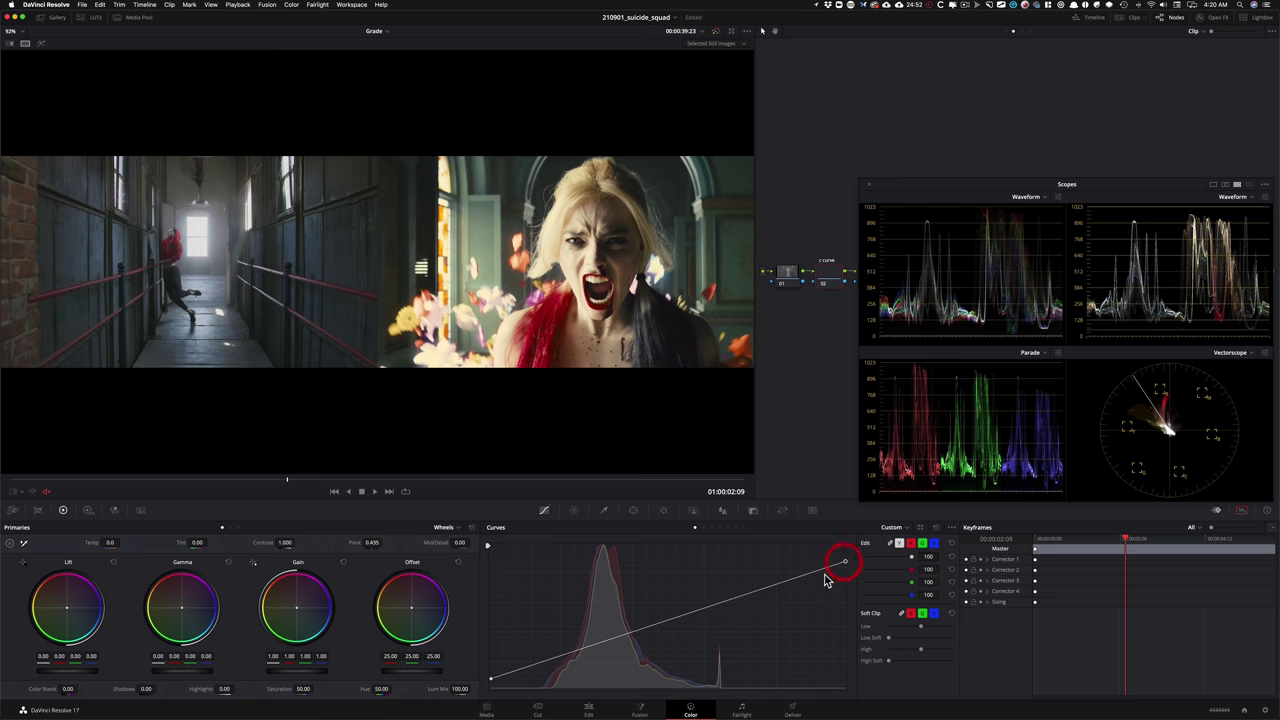
{"action": "left_click_drag", "start_coordinate": [822, 570], "coordinate": [817, 563]}
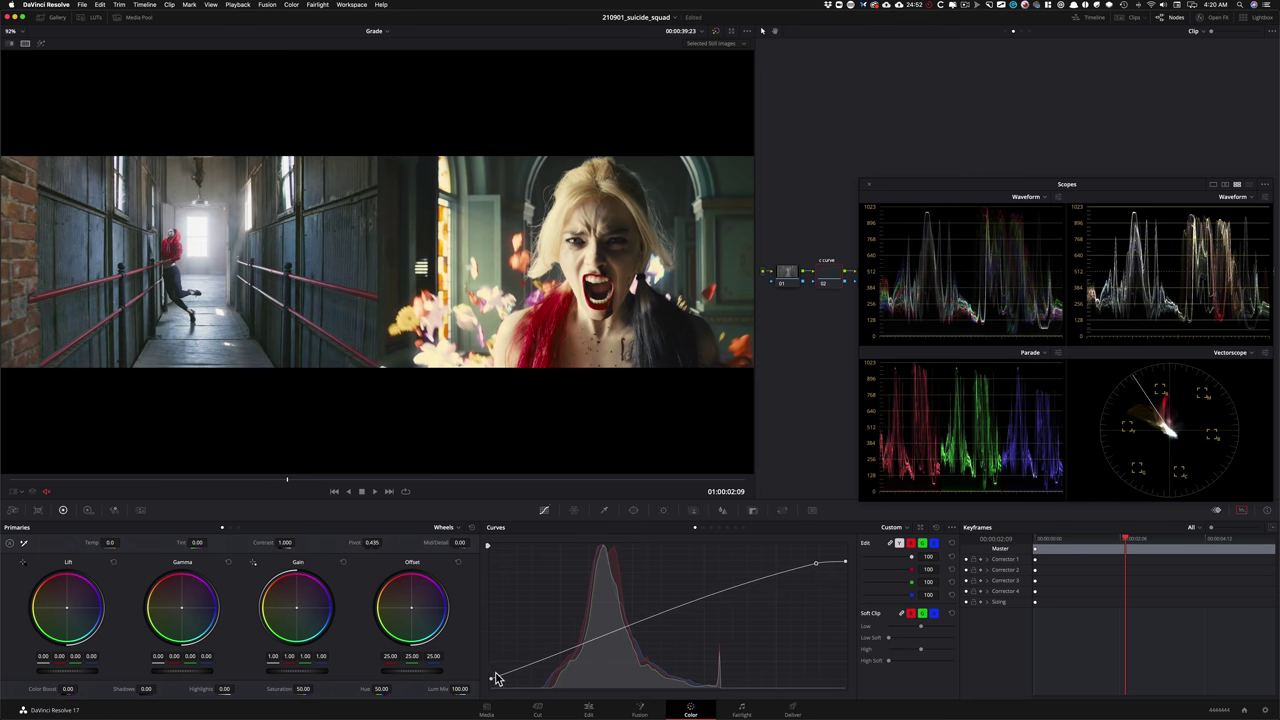
- Add two control points near the black end of the custom curve and pull the shadows down into a soft toe
{"action": "left_click_drag", "start_coordinate": [502, 682], "coordinate": [514, 682]}
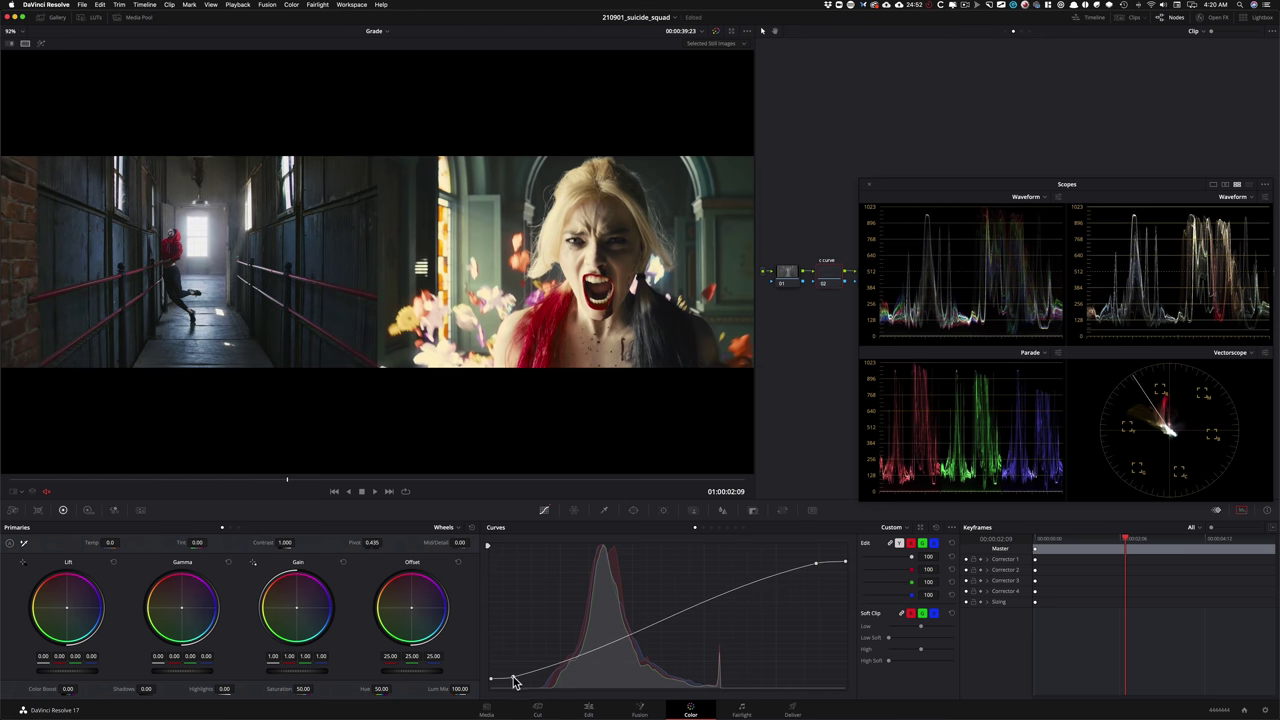
{"action": "left_click", "coordinate": [513, 677]}
{"action": "left_click", "coordinate": [533, 672]}
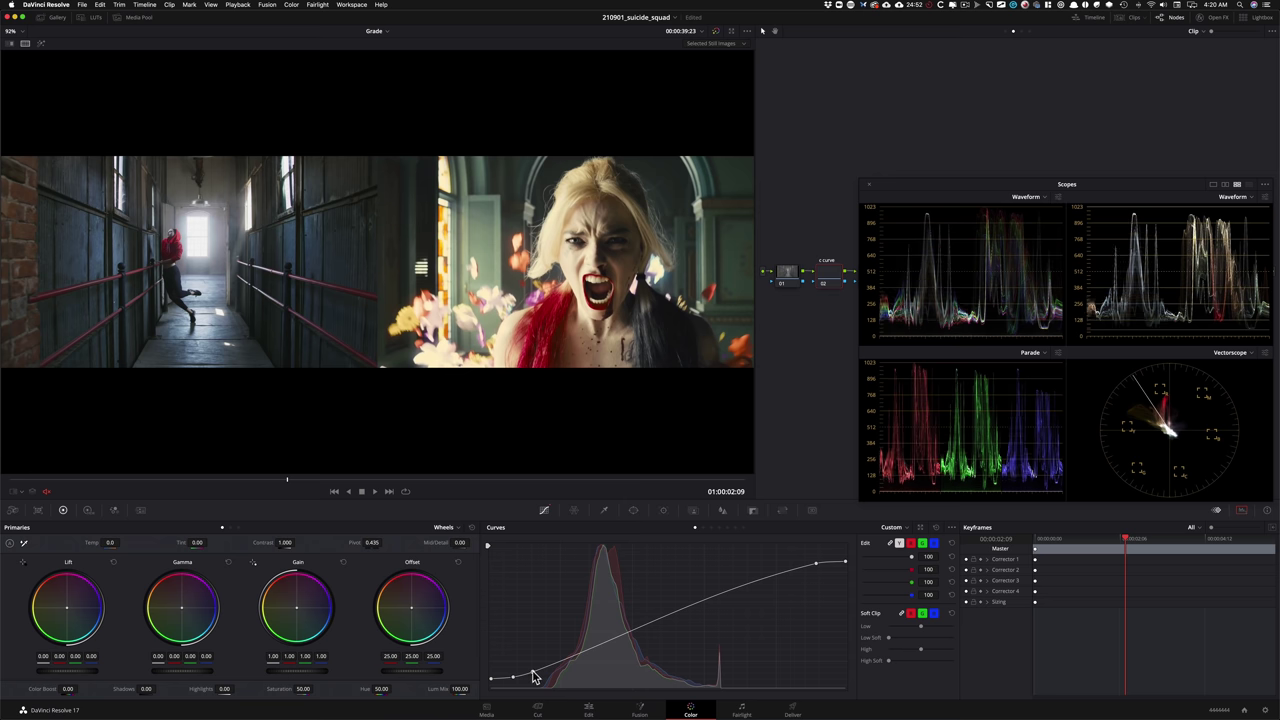
{"action": "left_click_drag", "start_coordinate": [534, 672], "coordinate": [548, 678]}
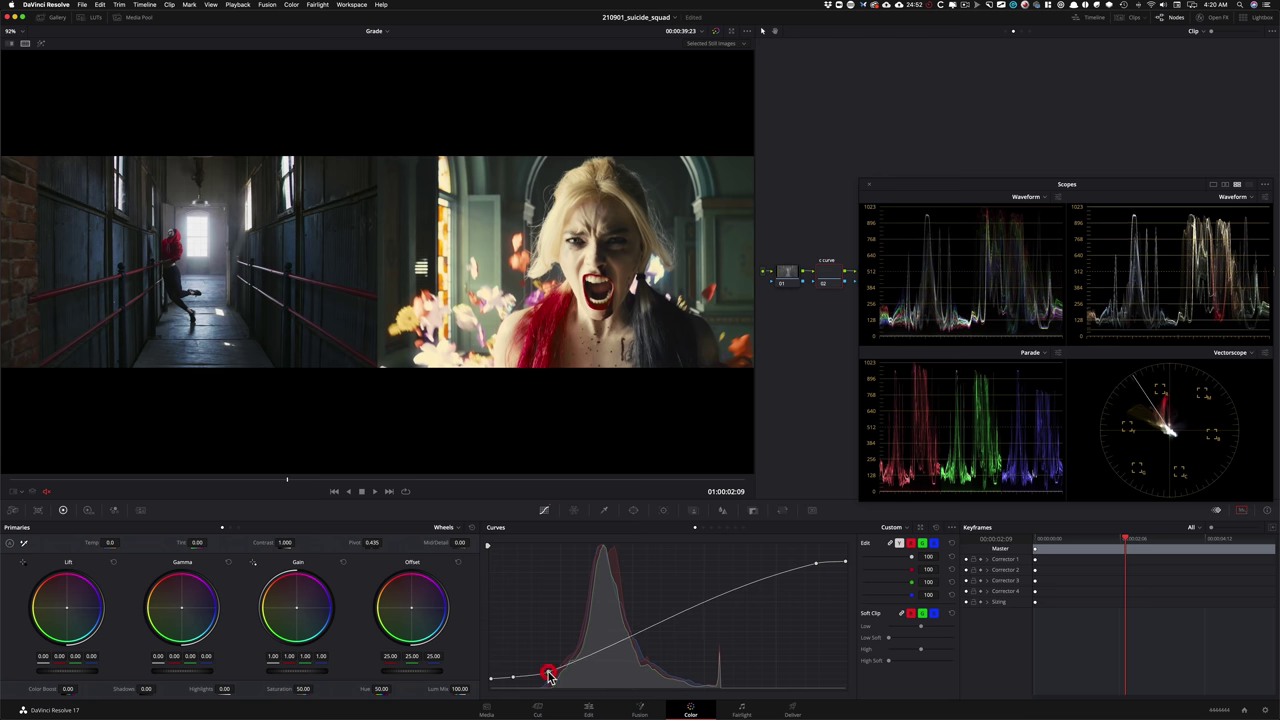
- Toggle the "c curve" node off and on repeatedly to compare the hallway shot with and without the curve
{"action": "key", "text": "super+d"}
{"action": "key", "text": "super+d"}
{"action": "key", "text": "super+d"}
{"action": "key", "text": "super+d"}
{"action": "key", "text": "super+d"}
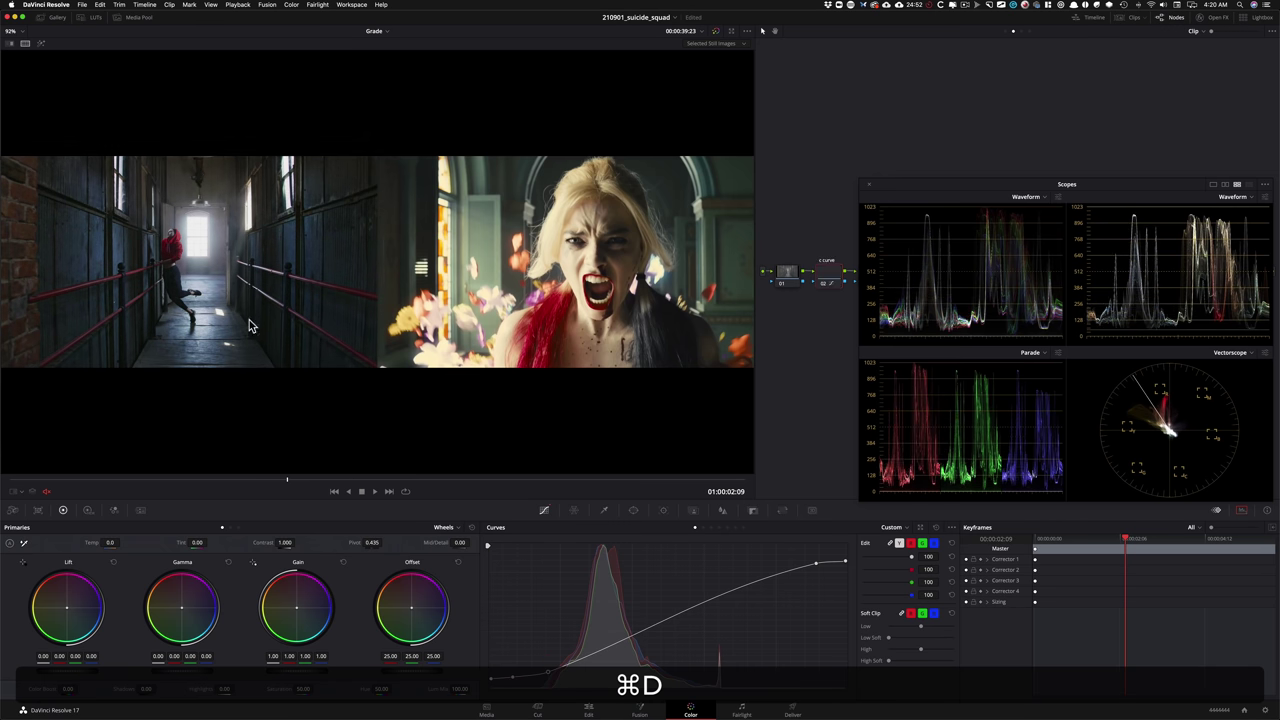
{"action": "key", "text": "super+d"}
{"action": "key", "text": "super+d"}
{"action": "key", "text": "super+d"}
{"action": "key", "text": "super+d"}
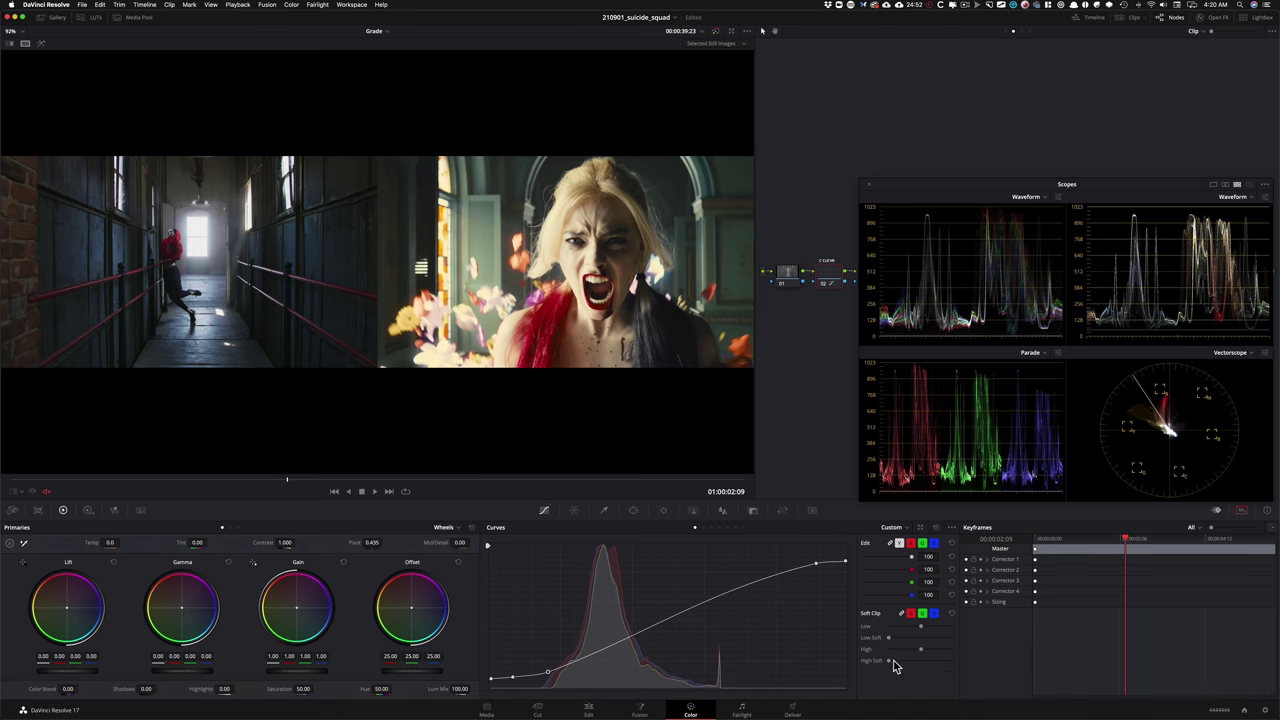
- Shift the highlight roll-off point slightly towards the midtones, compare the node on and off, and add another upper-midtone point on the curve
{"action": "left_click_drag", "start_coordinate": [816, 568], "coordinate": [808, 566]}
{"action": "key", "text": "super+d"}
{"action": "key", "text": "super+d"}
{"action": "key", "text": "super+d"}
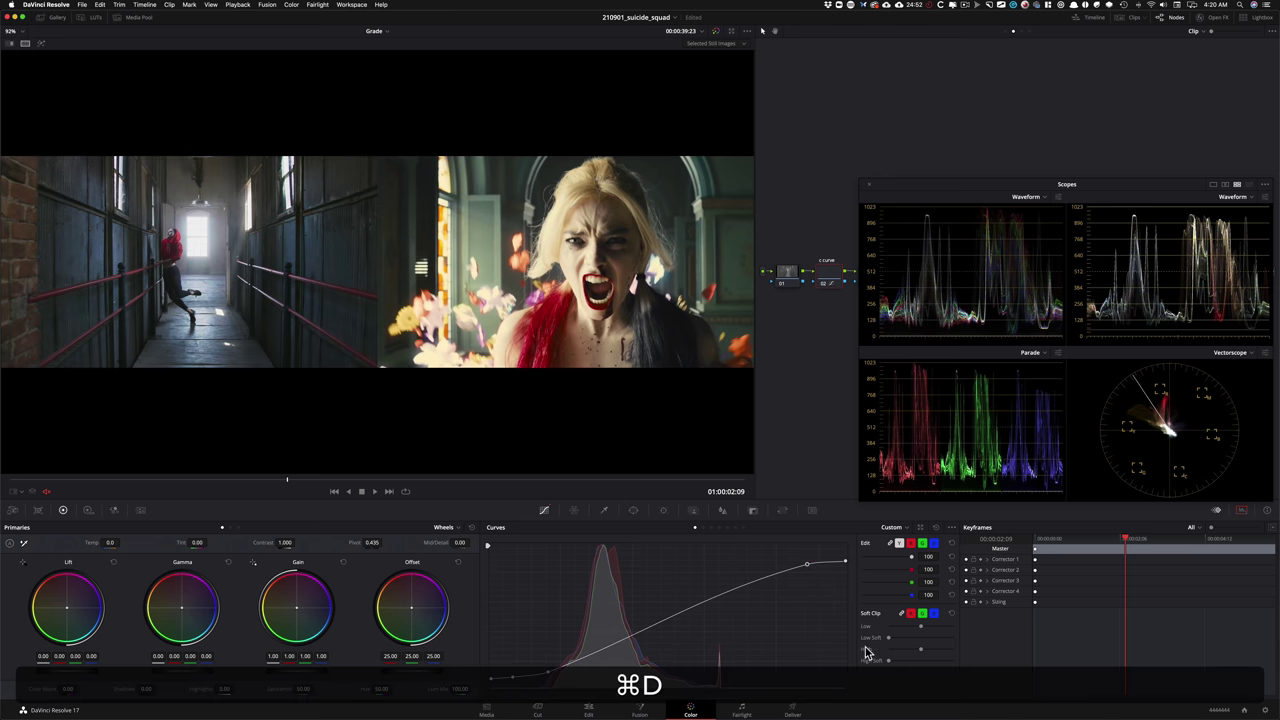
{"action": "key", "text": "super+d"}
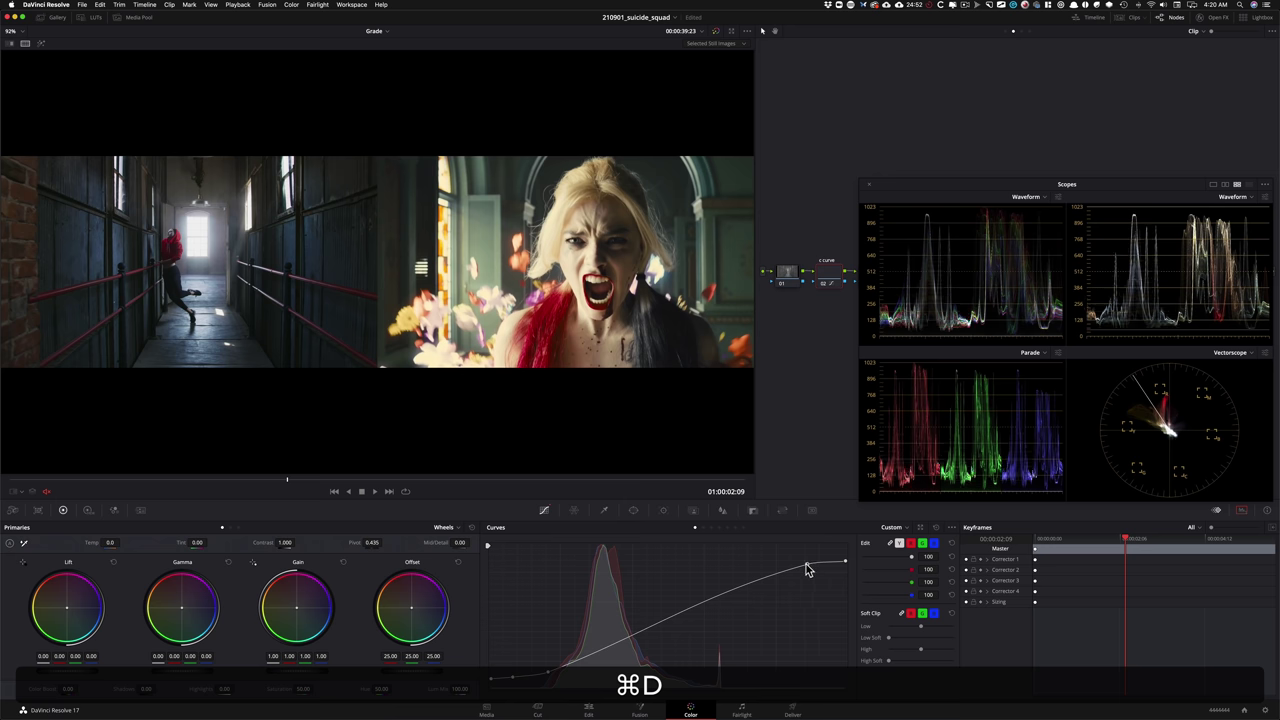
{"action": "mouse_move", "coordinate": [778, 570]}
{"action": "left_mouse_down"}
{"action": "mouse_move", "coordinate": [746, 580]}
{"action": "mouse_move", "coordinate": [757, 580]}
{"action": "left_mouse_up"}
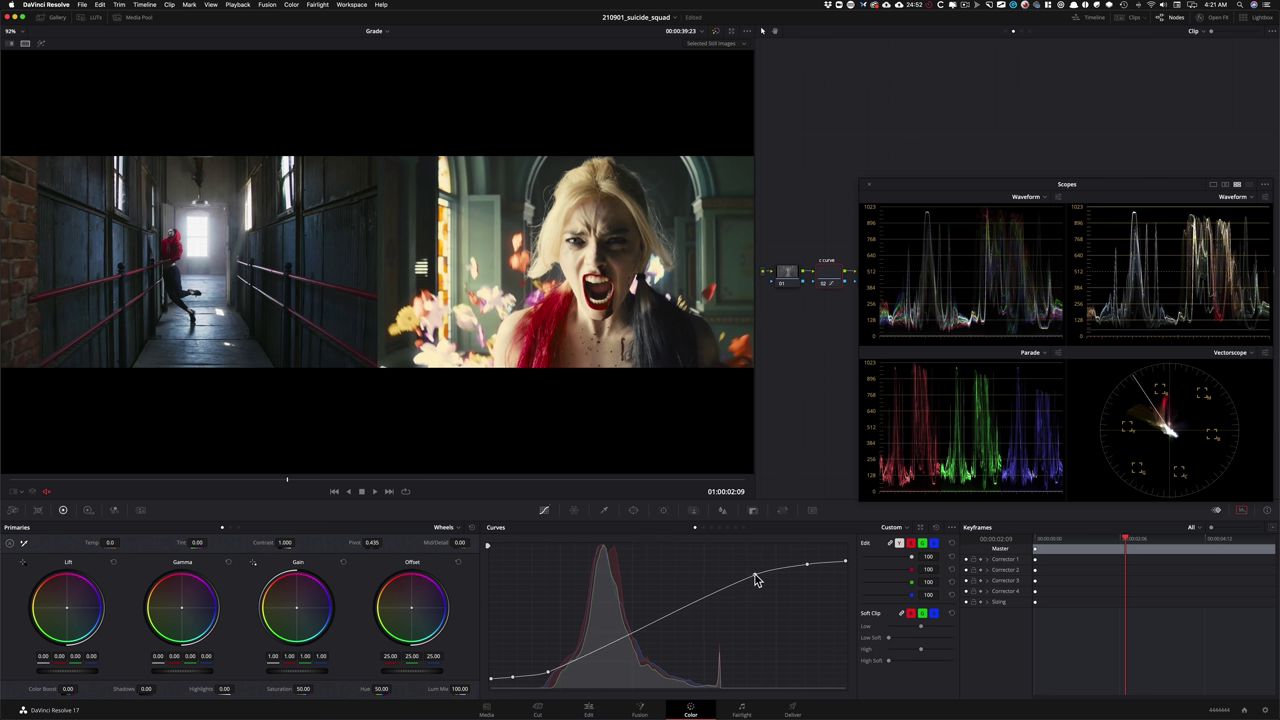
- Shift the upper-midtone point of the custom curve slightly towards the midtones and compare the "c curve" node on and off
{"action": "left_click_drag", "start_coordinate": [757, 579], "coordinate": [752, 581]}
{"action": "key", "text": "super+d"}
{"action": "key", "text": "super+d"}
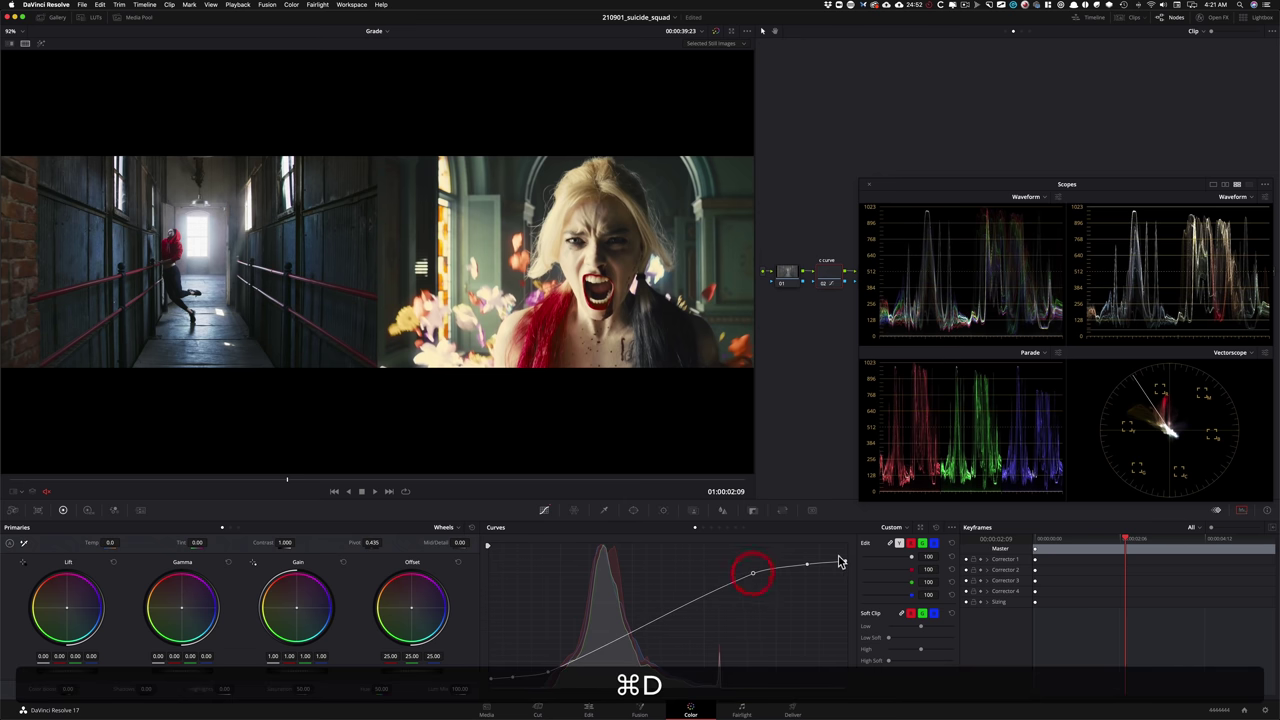
- Toggle the "c curve" node repeatedly while examining how it affects the hallway shot and its waveform shadows
{"action": "key", "text": "super+d"}
{"action": "key", "text": "super+d"}
{"action": "key", "text": "super+d"}
{"action": "key", "text": "super+d"}
{"action": "key", "text": "super+d"}
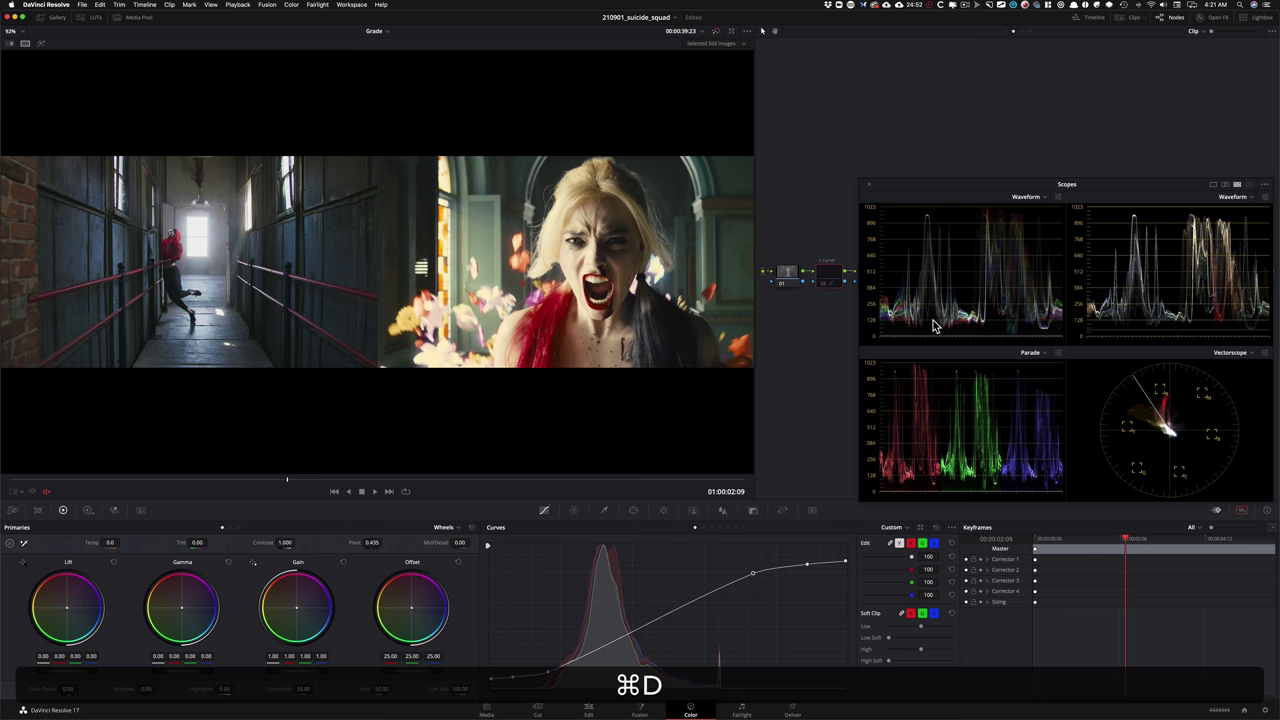
{"action": "key", "text": "super+d"}
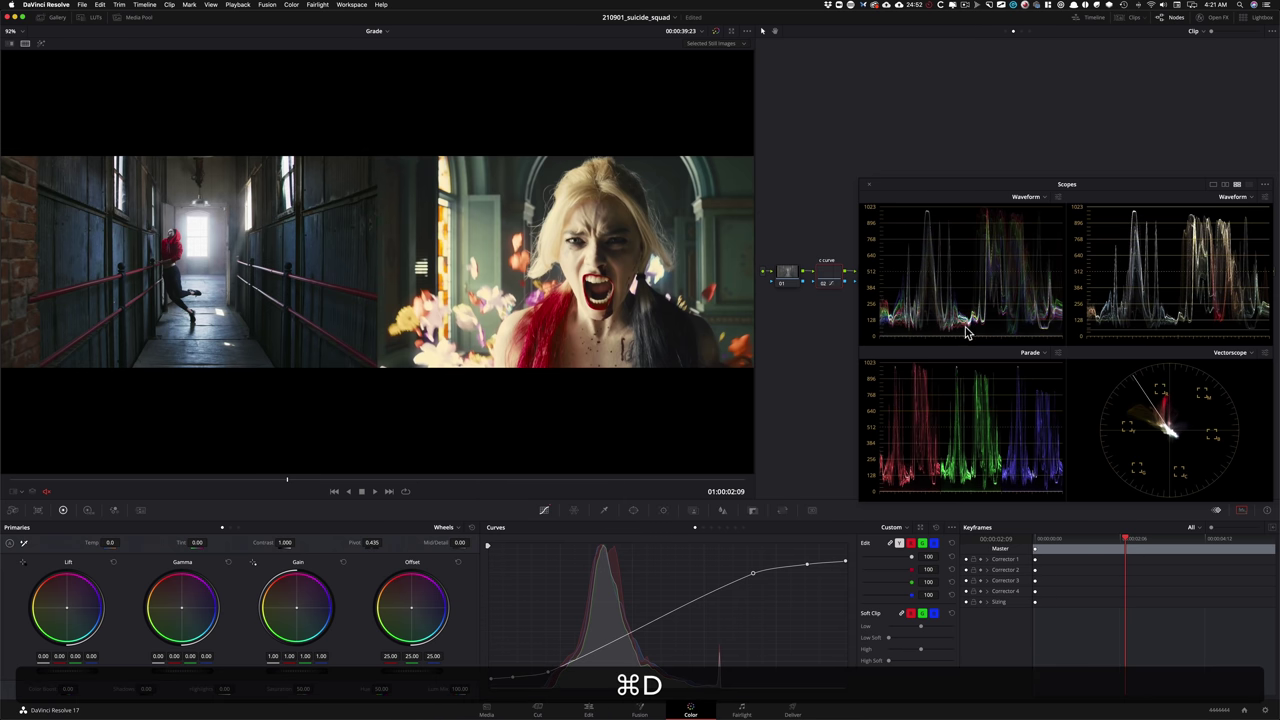
{"action": "key", "text": "super+d"}
{"action": "key", "text": "super+d"}
{"action": "key", "text": "super+d"}
{"action": "key", "text": "super+d"}
{"action": "key", "text": "super+d"}
{"action": "key", "text": "super+d"}
{"action": "key", "text": "super+d"}
{"action": "key", "text": "super+d"}
{"action": "key", "text": "super+d"}
{"action": "key", "text": "super+d"}
- Select node 01 and use printer lights to set its Offset to 29.00, 30.00 and 27.00 for red, green and blue
{"action": "key", "text": "shift+semicolon"}
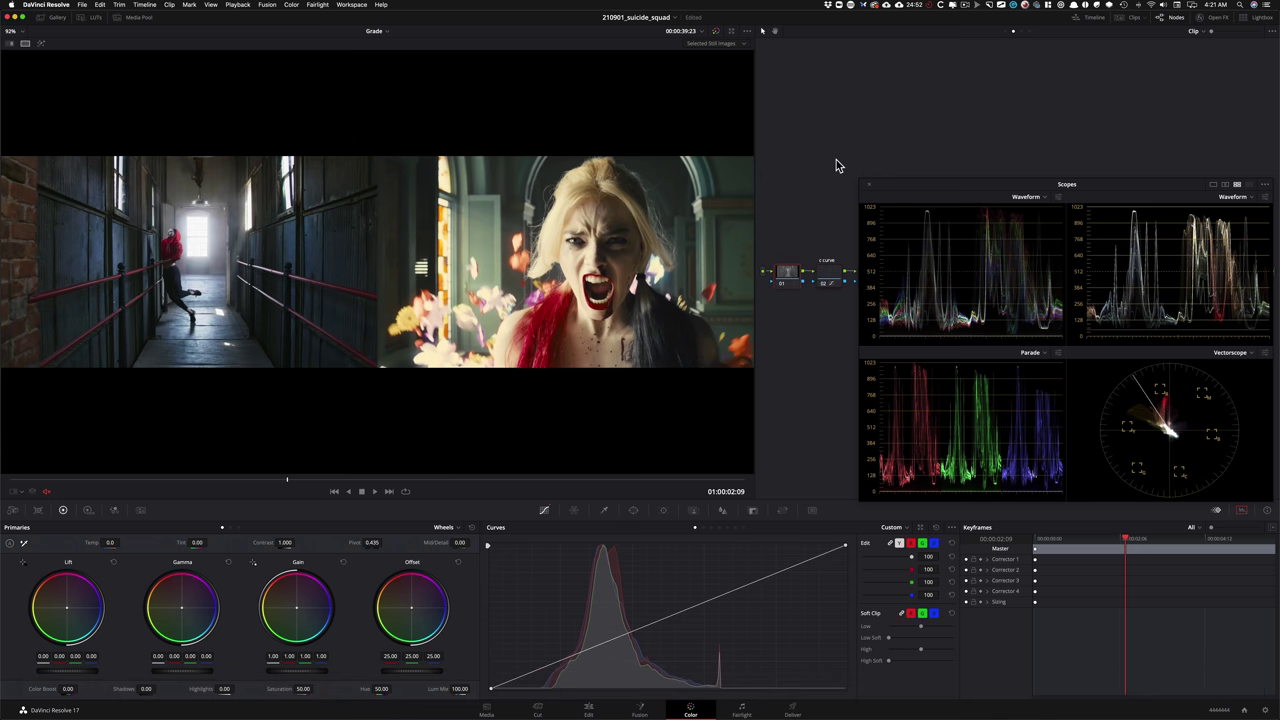
{"action": "key", "text": "super+alt+w"}
{"action": "key", "text": "super+alt+w"}
{"action": "key", "text": "4"}
{"action": "key", "text": "4"}
{"action": "key", "text": "4"}
{"action": "key", "text": "4"}
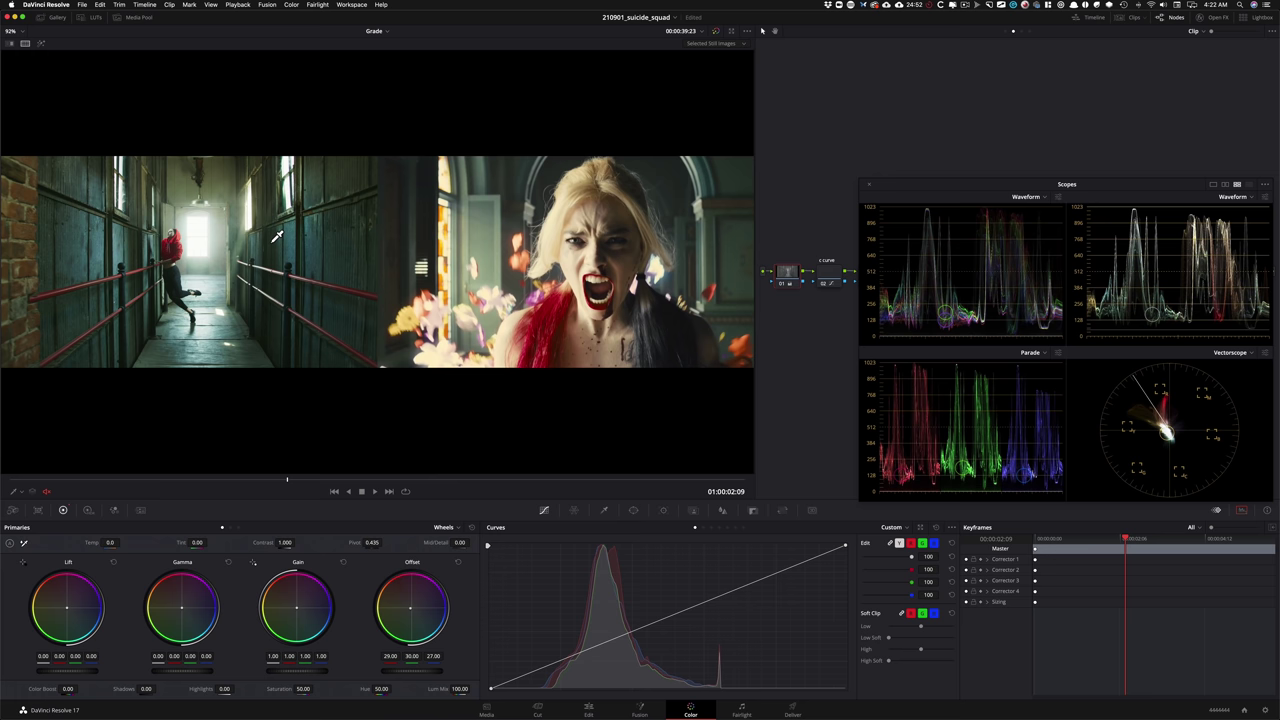
- Look up the Full Printer Light hotkey assignments for master, red, green, blue, cyan, magenta and yellow
{"action": "left_click", "coordinate": [292, 5]}
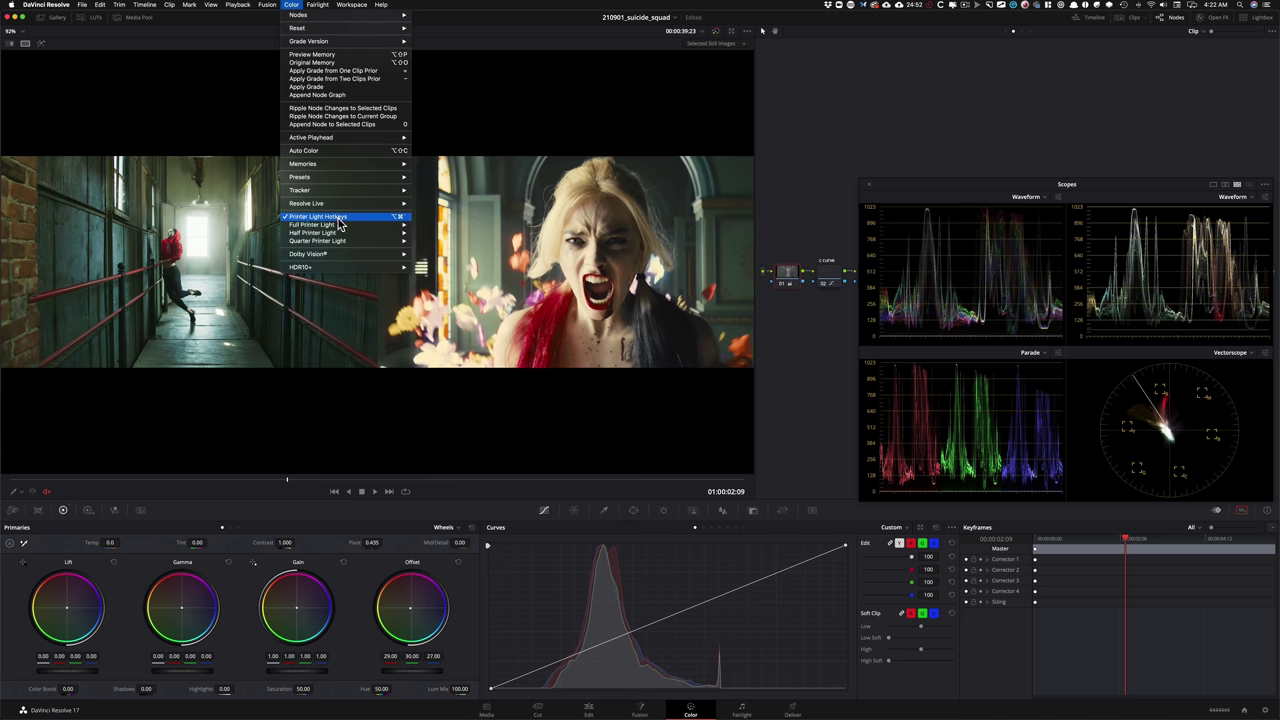
{"action": "mouse_move", "coordinate": [350, 225]}
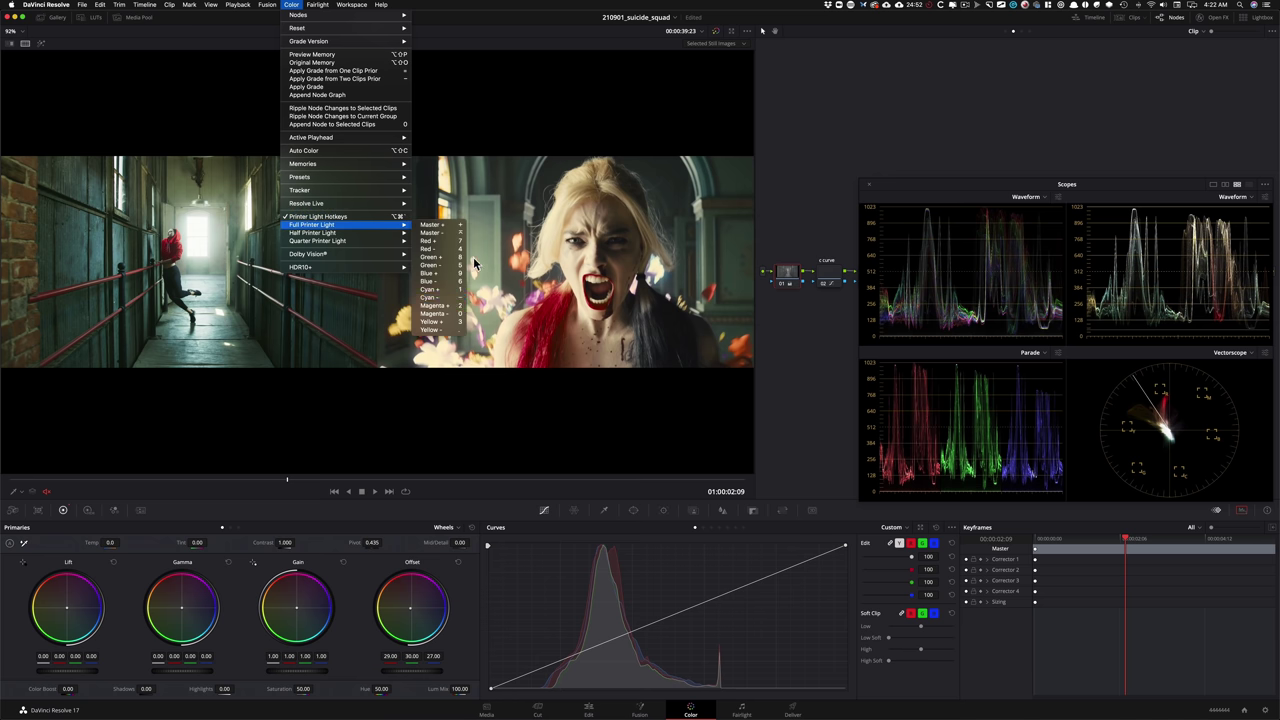
{"action": "left_click", "coordinate": [864, 121]}
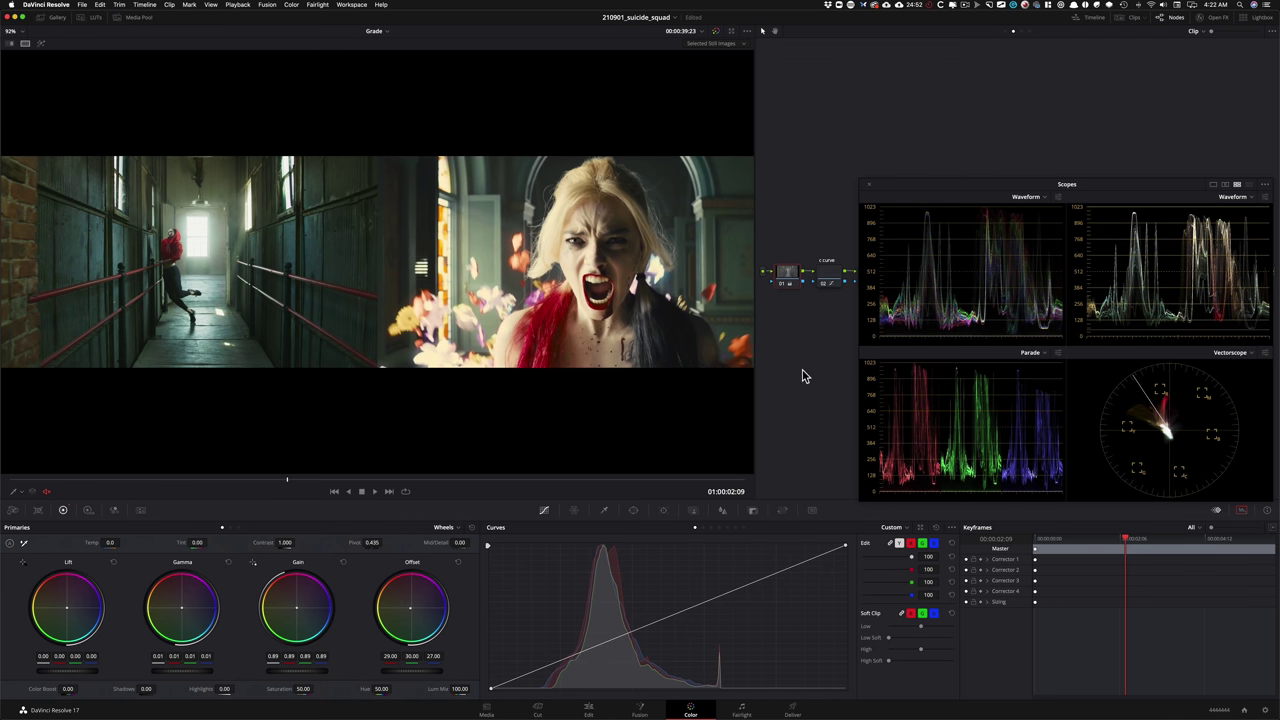
- Switch node 01 to the Log wheels, set Highlights to 0.08, -0.12, -0.50, and compare the node on and off
{"action": "key", "text": "super+d"}
{"action": "key", "text": "super+d"}
{"action": "key", "text": "alt+z"}
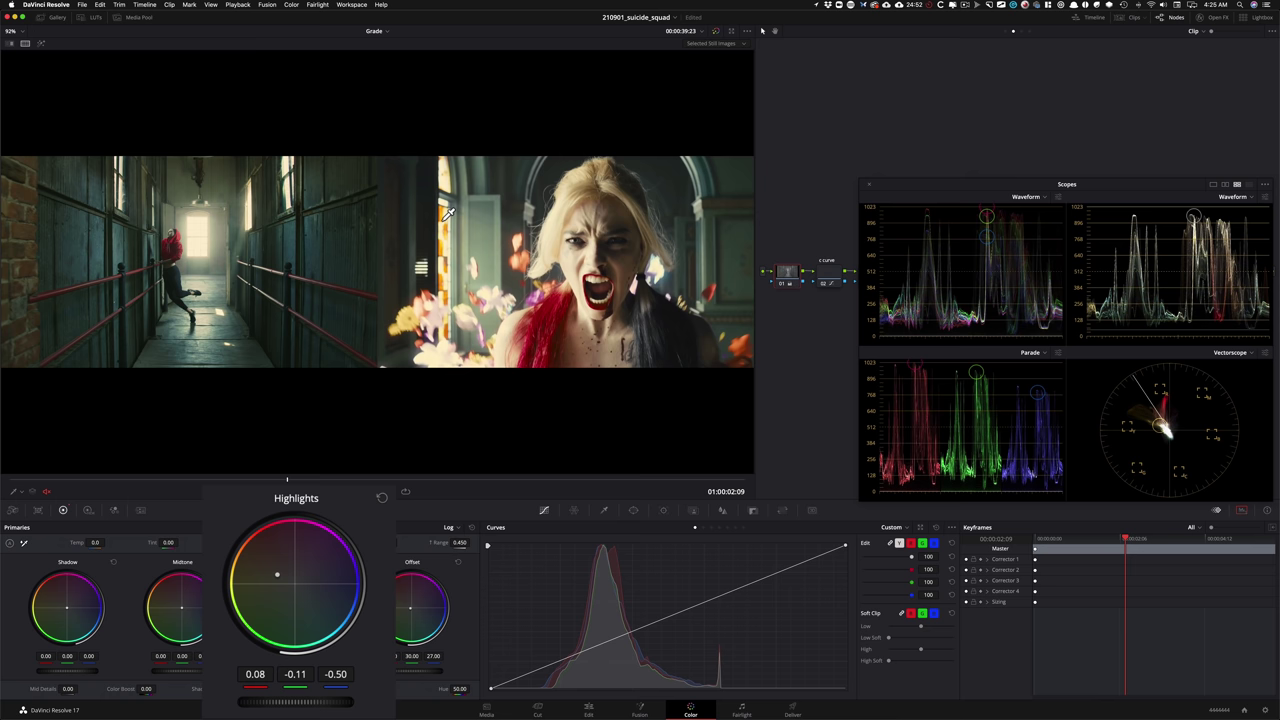
{"action": "key", "text": "super+d"}
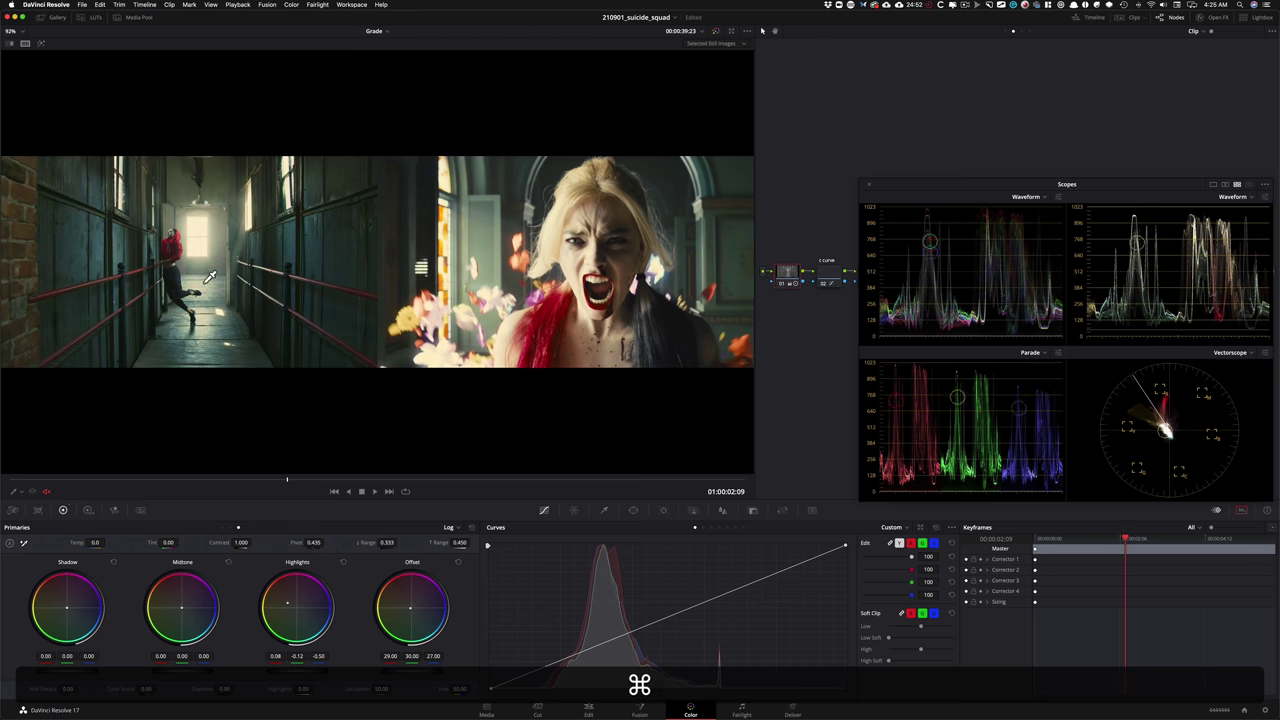
{"action": "key", "text": "super+d"}
{"action": "key", "text": "super+d"}
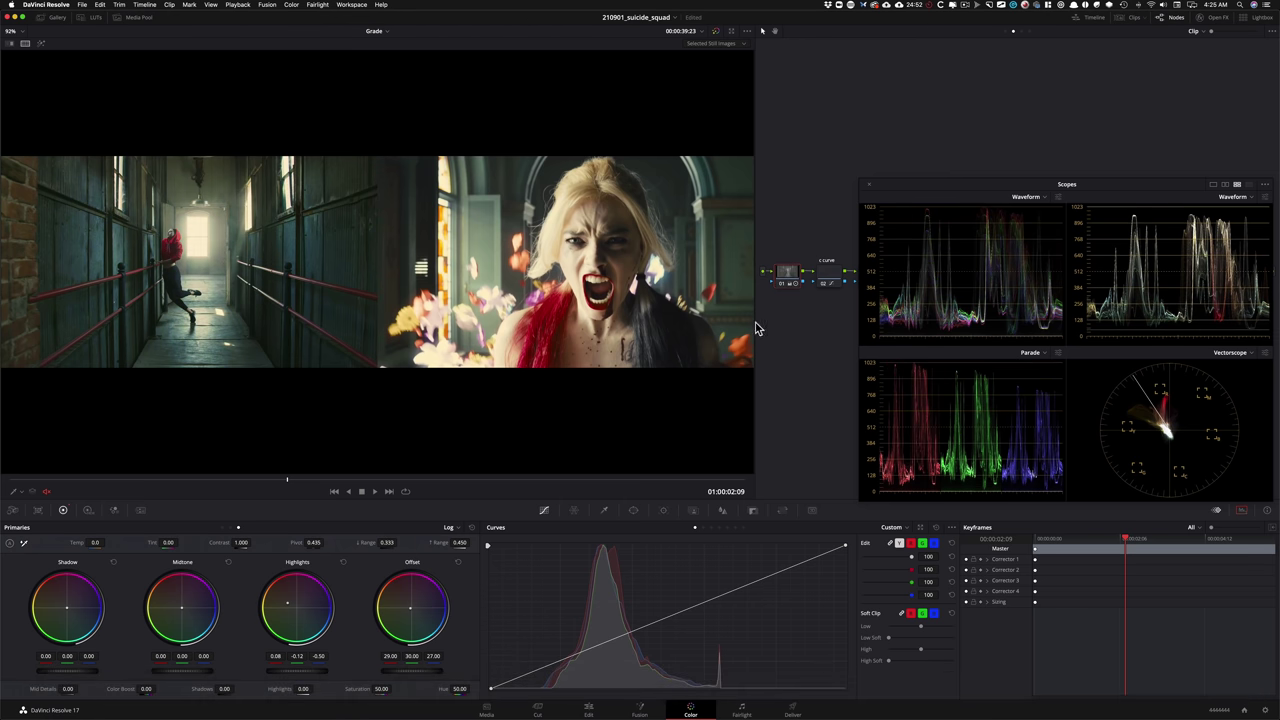
- Widen the viewer for a larger side-by-side image and move the floating scopes window clear of the node graph
{"action": "key", "text": "2"}
{"action": "key", "text": "1"}
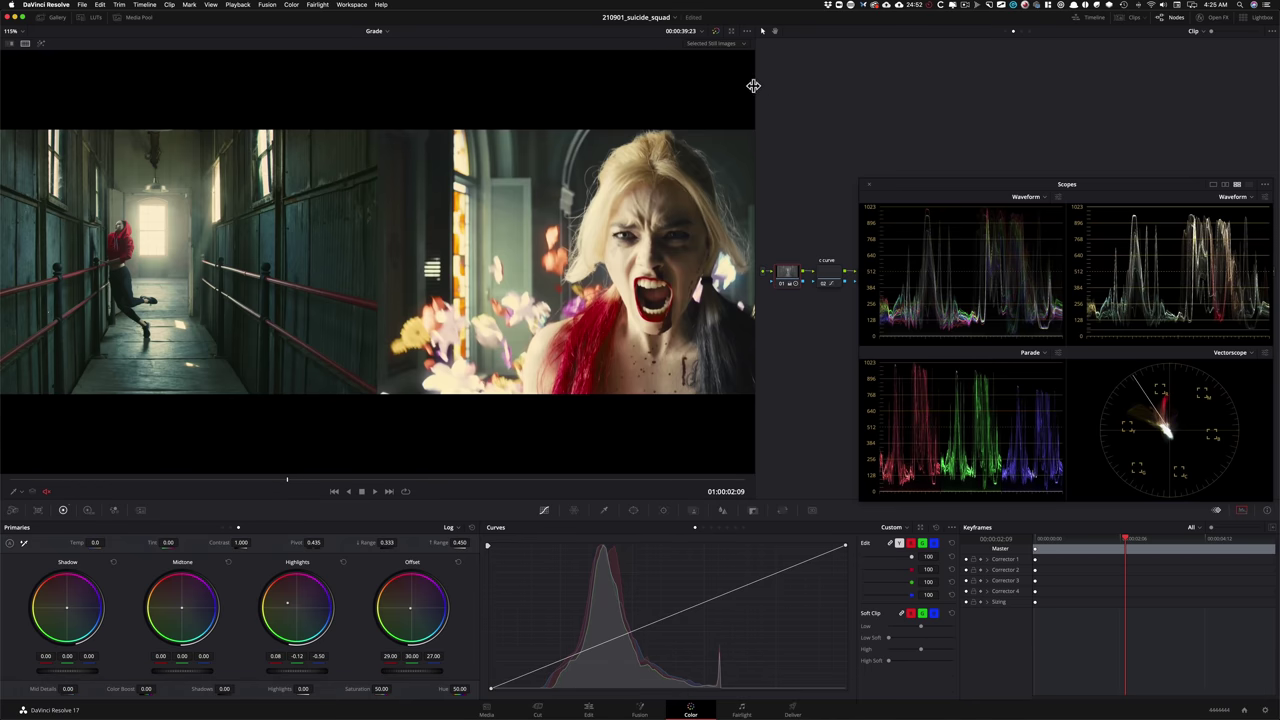
{"action": "left_click_drag", "start_coordinate": [755, 86], "coordinate": [947, 107]}
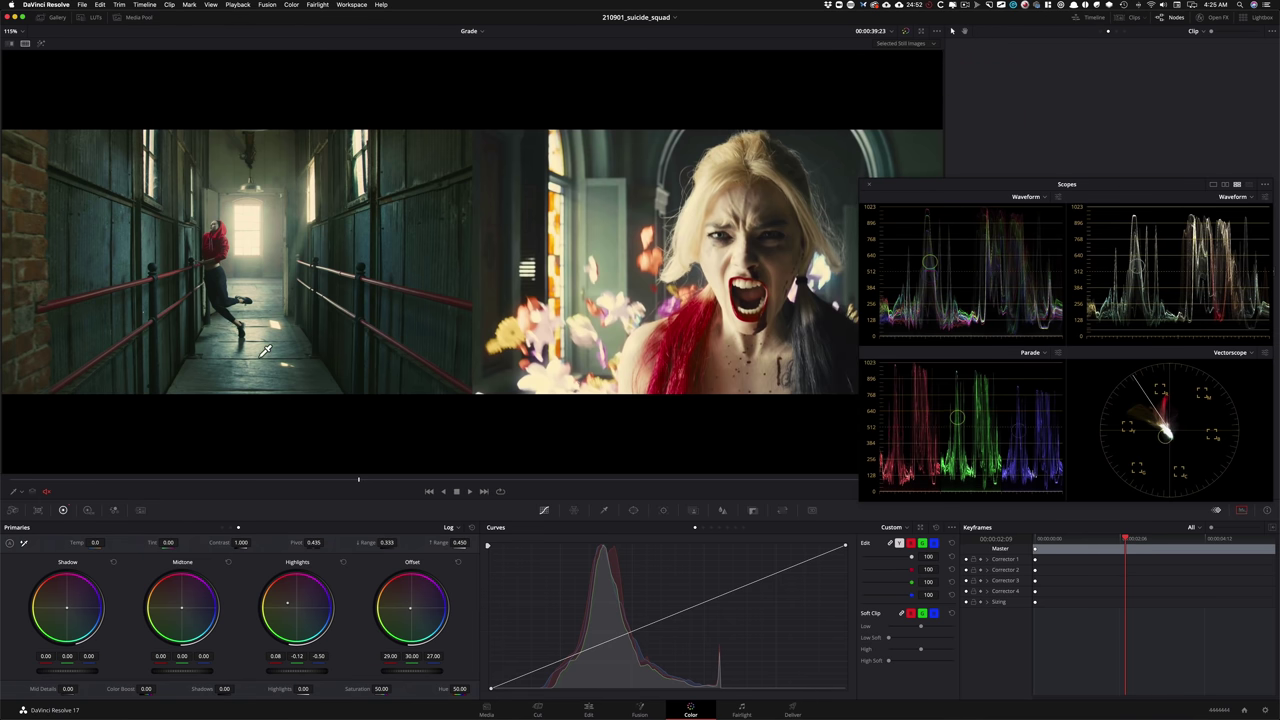
{"action": "left_click_drag", "start_coordinate": [929, 191], "coordinate": [927, 406]}
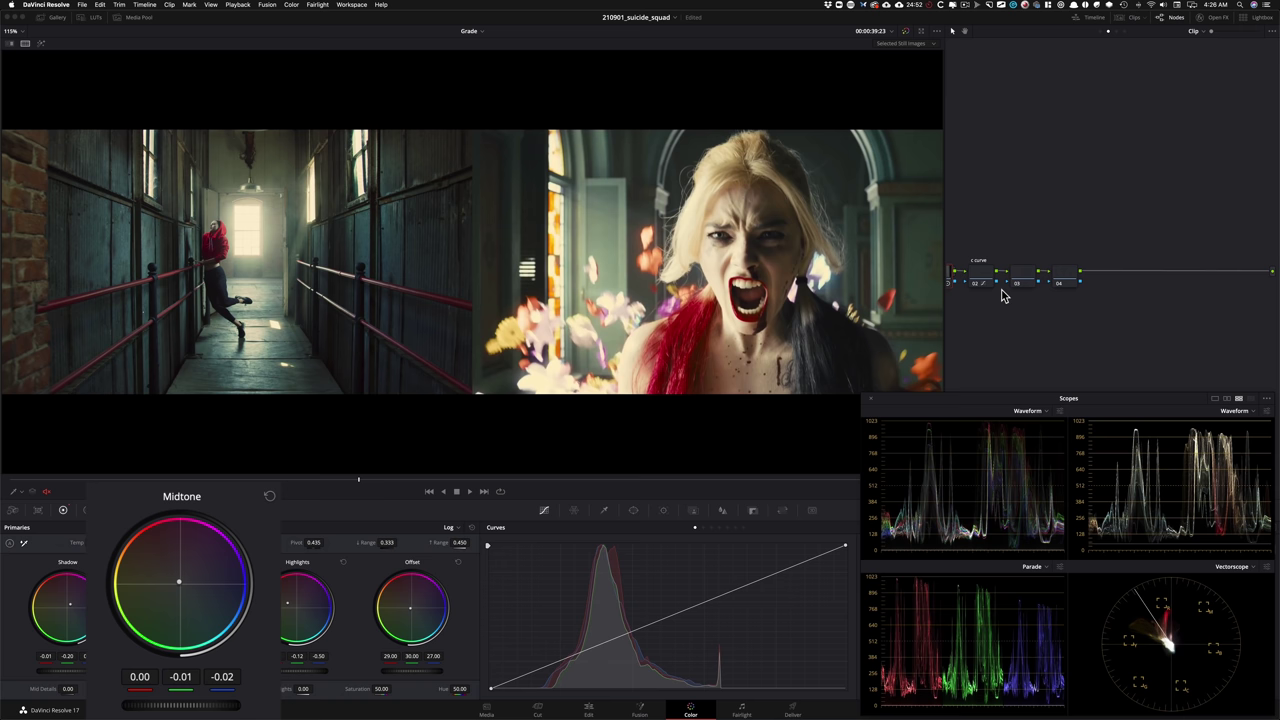
- Compare the hallway grade with the reference still using node toggles and an adjusted wipe, and return to the side-by-side split view
{"action": "key", "text": "super+d"}
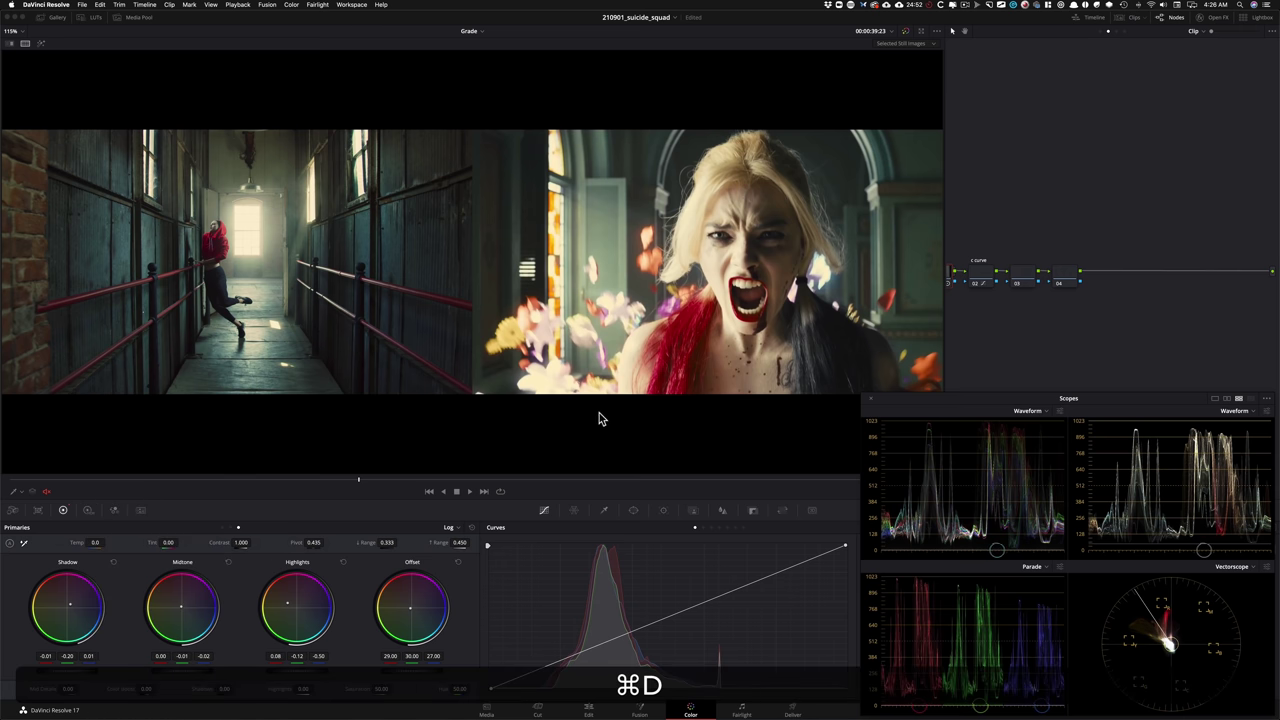
{"action": "key", "text": "super+w"}
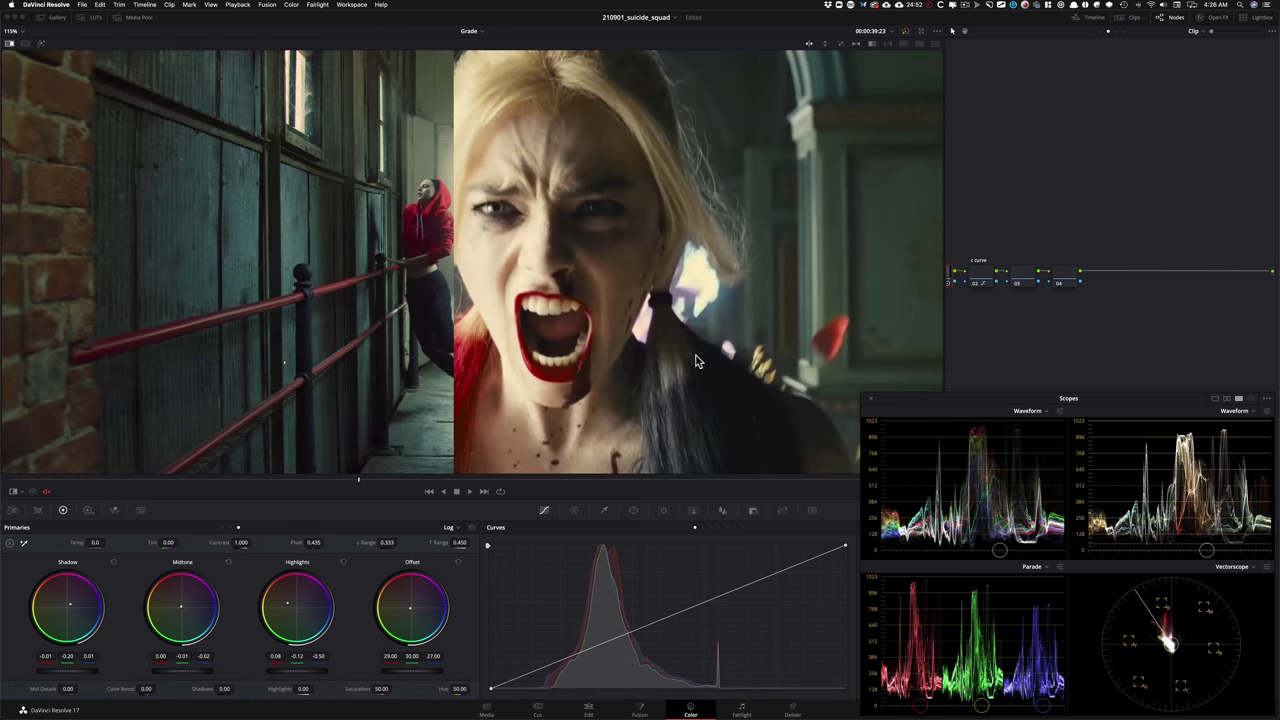
{"action": "key", "text": "super+d"}
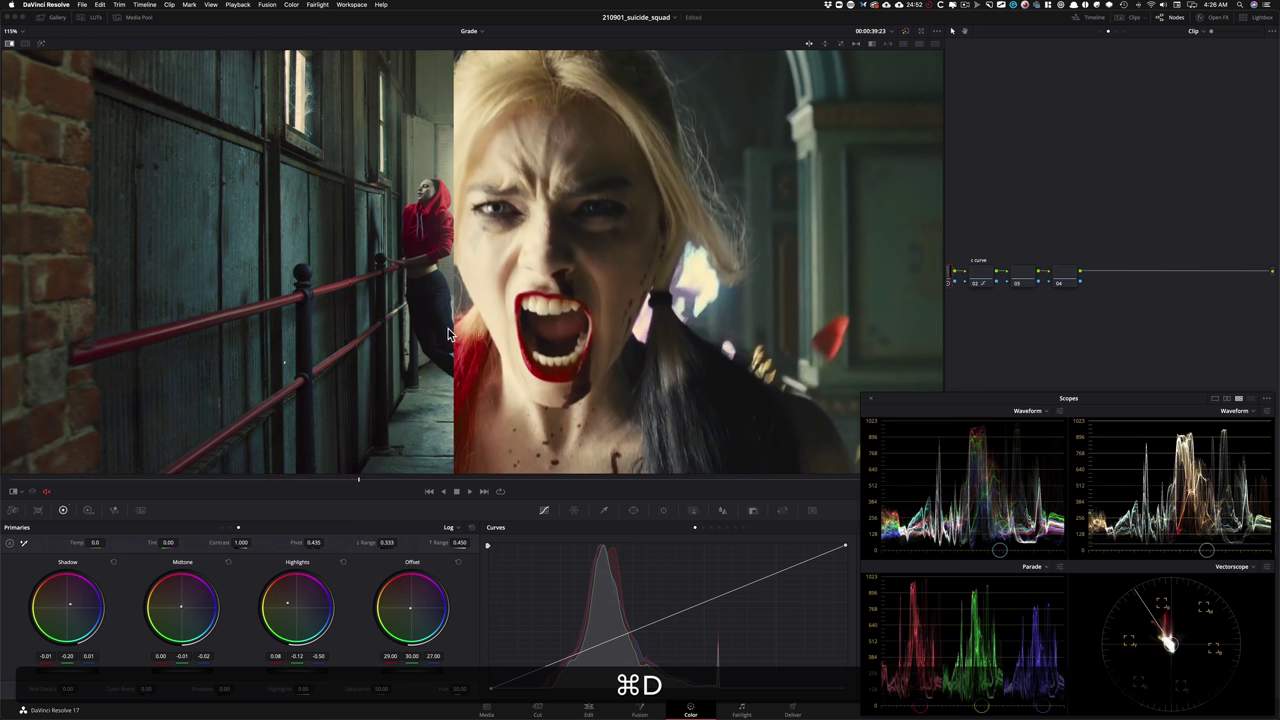
{"action": "key", "text": "super+d"}
{"action": "left_click_drag", "start_coordinate": [454, 298], "coordinate": [487, 300]}
{"action": "key", "text": "super+w"}
{"action": "key", "text": "super+w"}
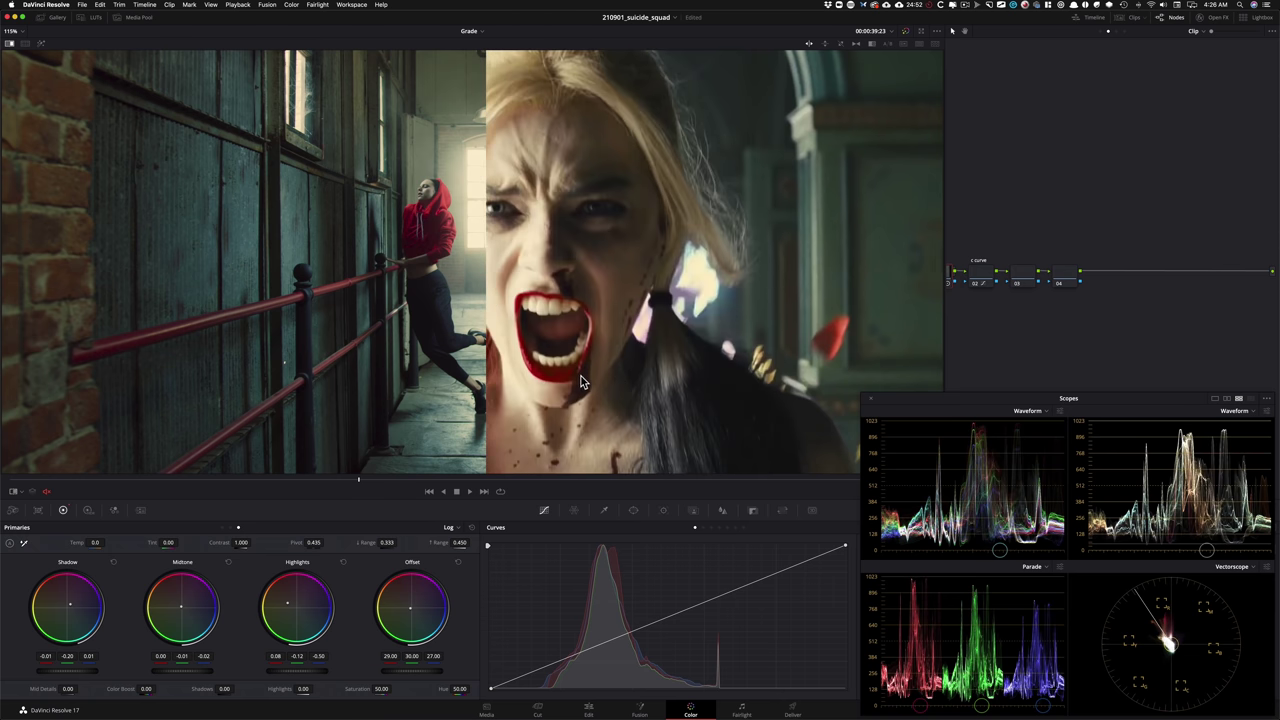
{"action": "key", "text": "super+w"}
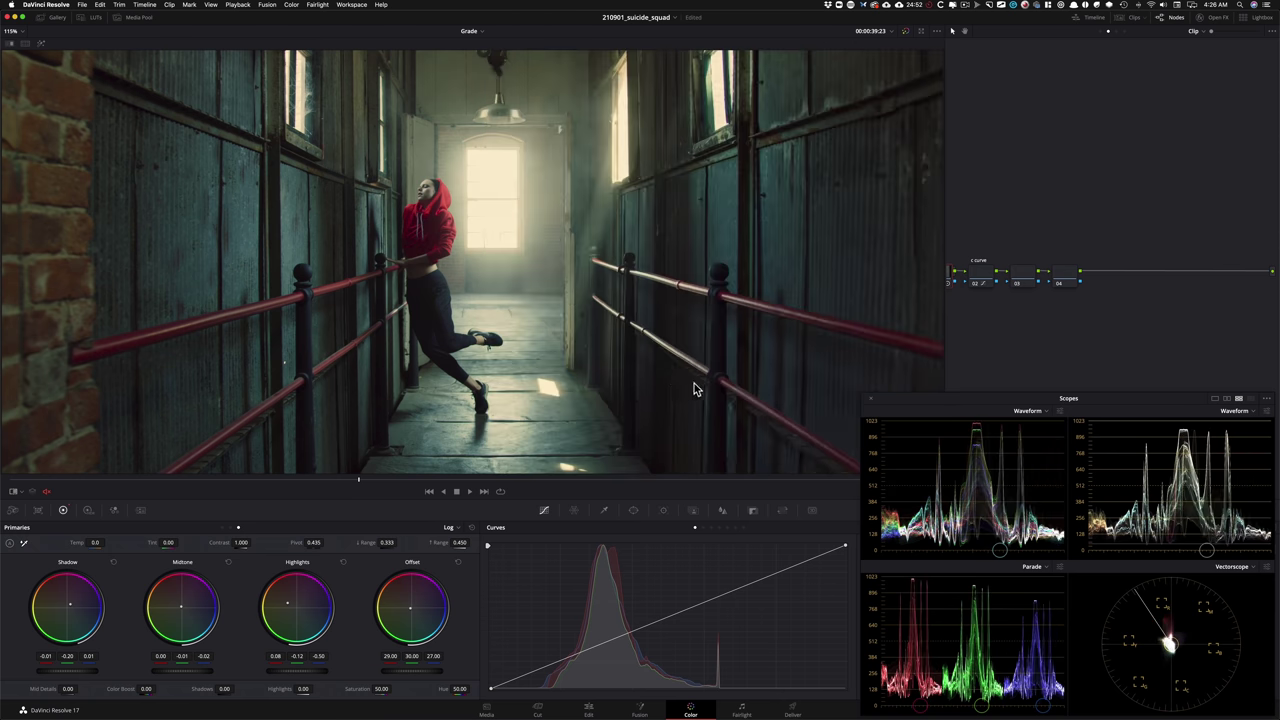
{"action": "key", "text": "super+alt+w"}
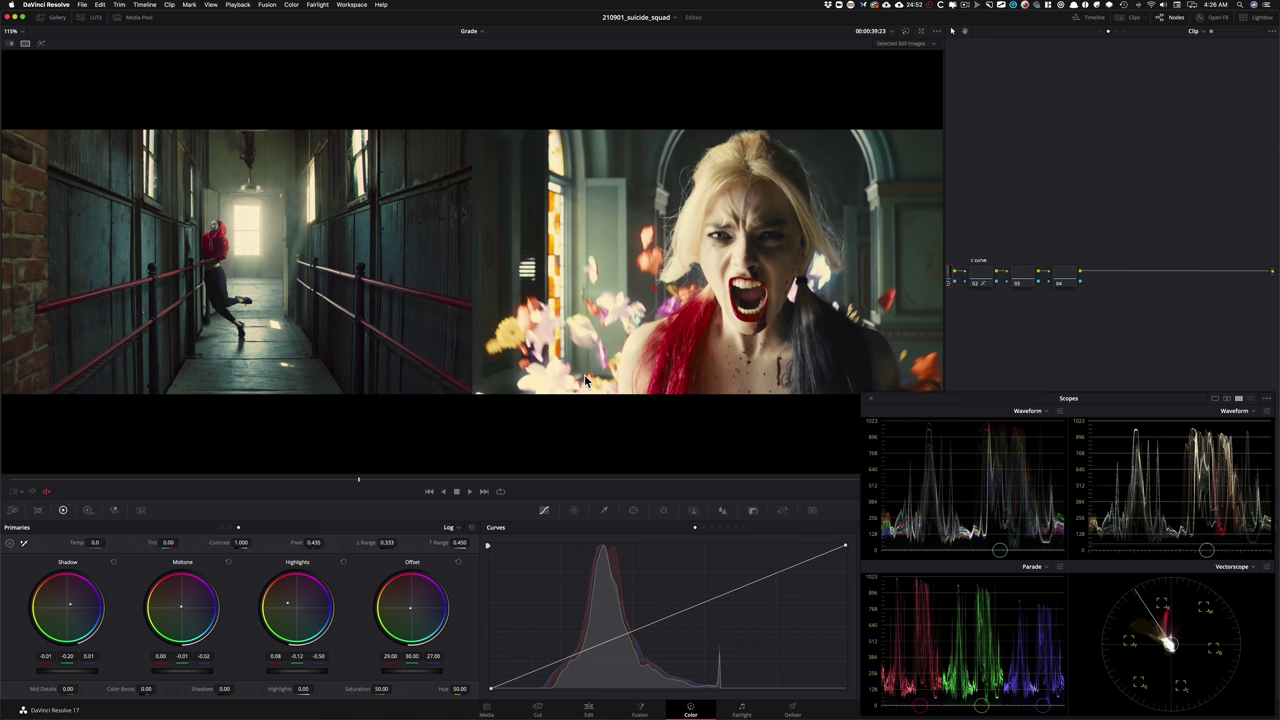
- Select the "c curve" node and raise the yellow point slightly on its Hue Vs Hue curve
{"action": "left_click", "coordinate": [1013, 274]}
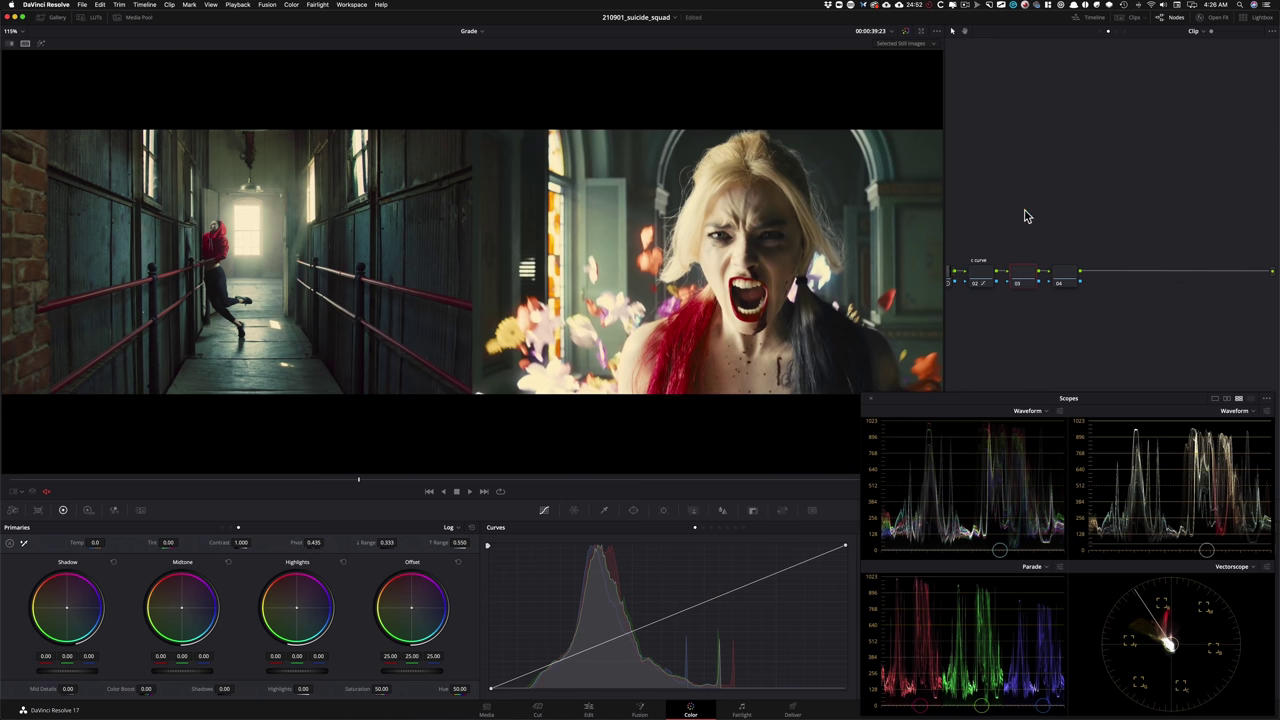
{"action": "left_click", "coordinate": [978, 274]}
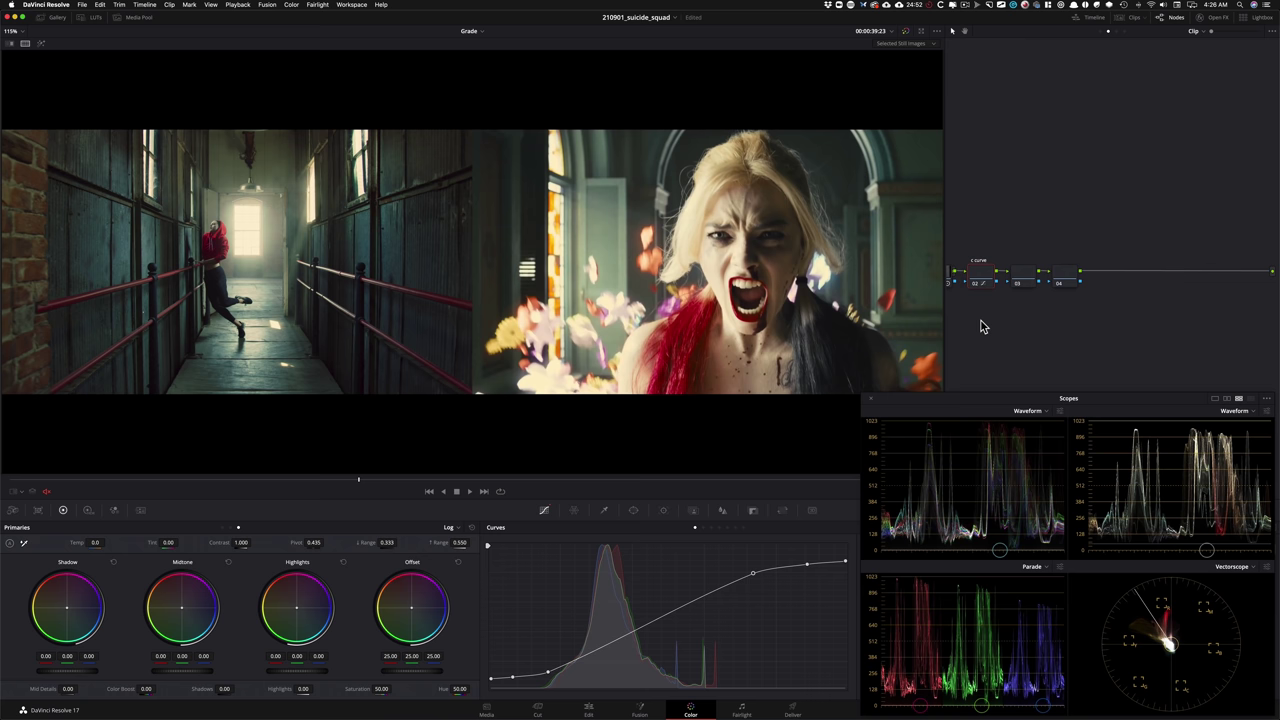
{"action": "key", "text": "alt+2"}
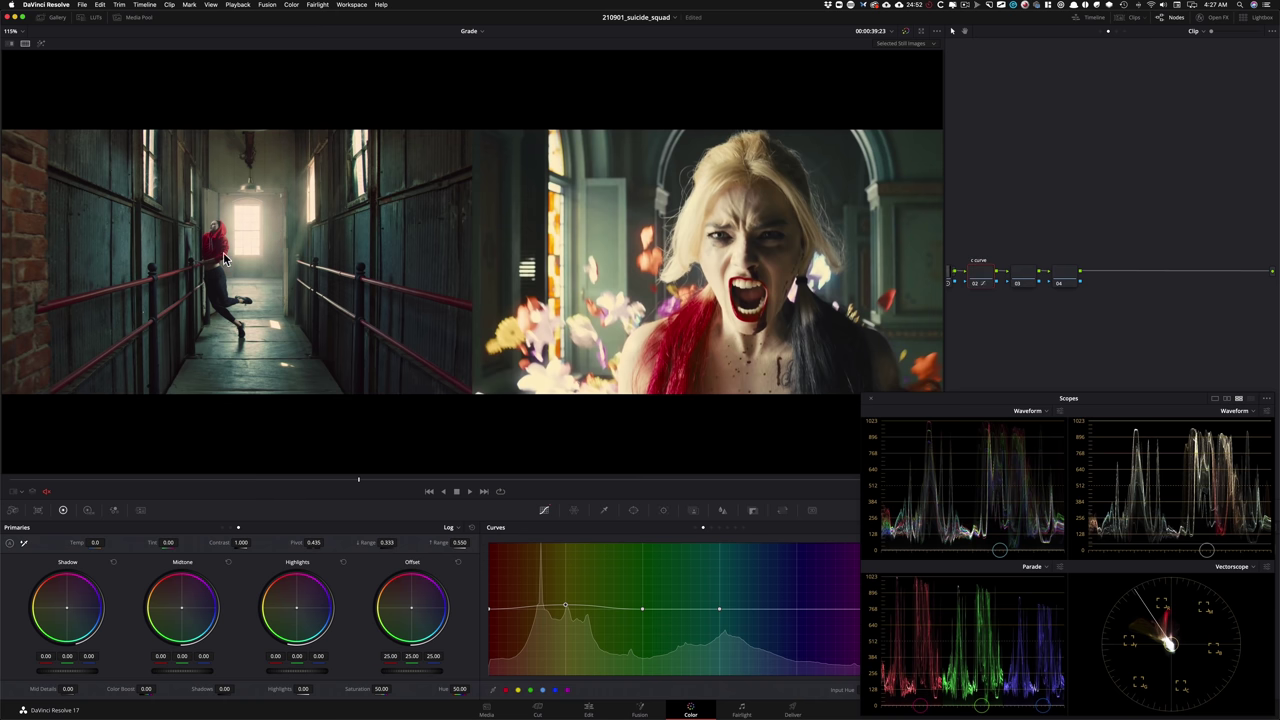
{"action": "scroll", "coordinate": [300, 200], "scroll_direction": "up", "scroll_amount": 4}
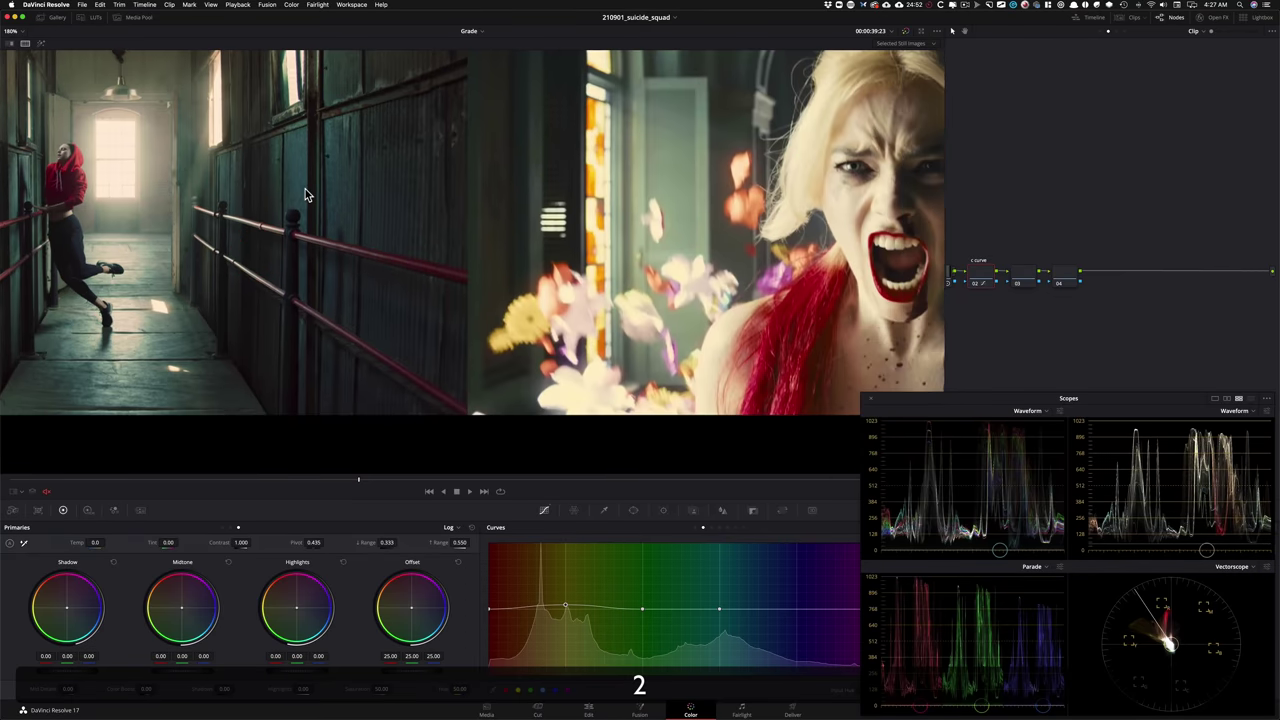
- Lower the reds on the Hue Vs Lum curve and raise them on the Hue Vs Sat curve of the "c curve" node
{"action": "left_click", "coordinate": [303, 188]}
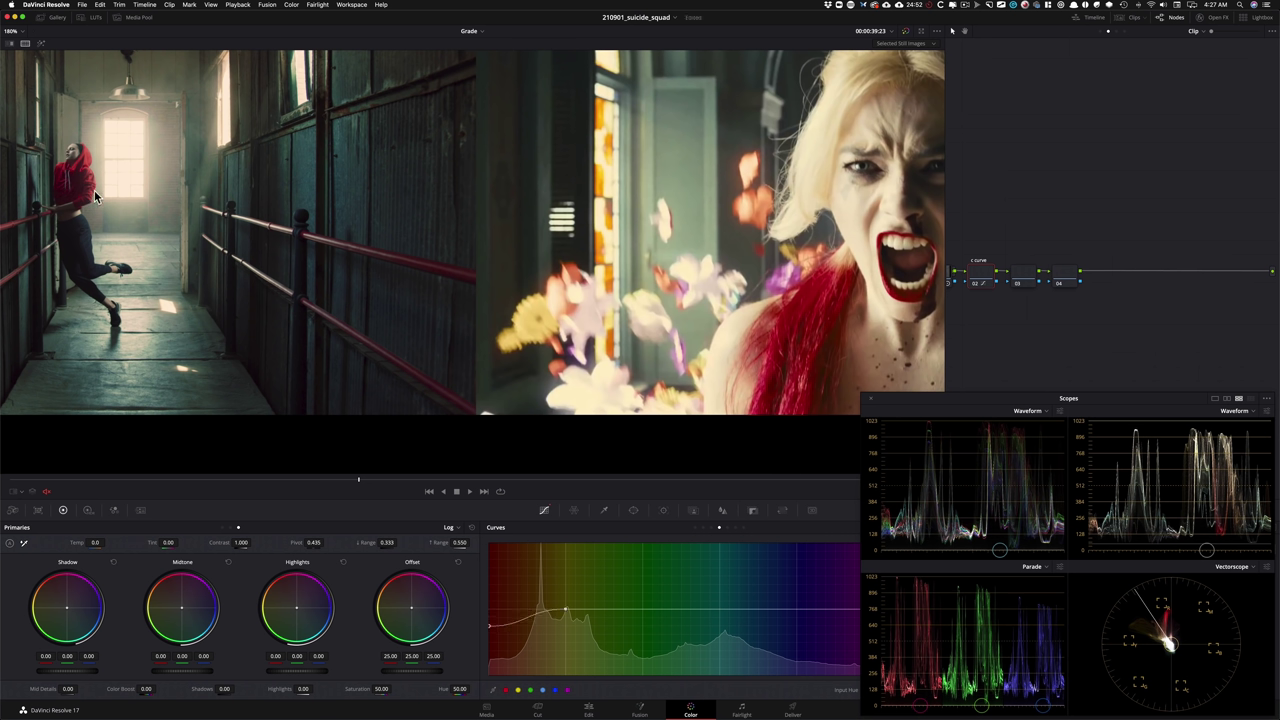
{"action": "left_click_drag", "start_coordinate": [89, 199], "coordinate": [86, 203]}
{"action": "mouse_move", "coordinate": [113, 287]}
{"action": "left_mouse_down"}
{"action": "mouse_move", "coordinate": [108, 274]}
{"action": "mouse_move", "coordinate": [126, 270]}
{"action": "left_mouse_up"}
{"action": "key", "text": "3"}
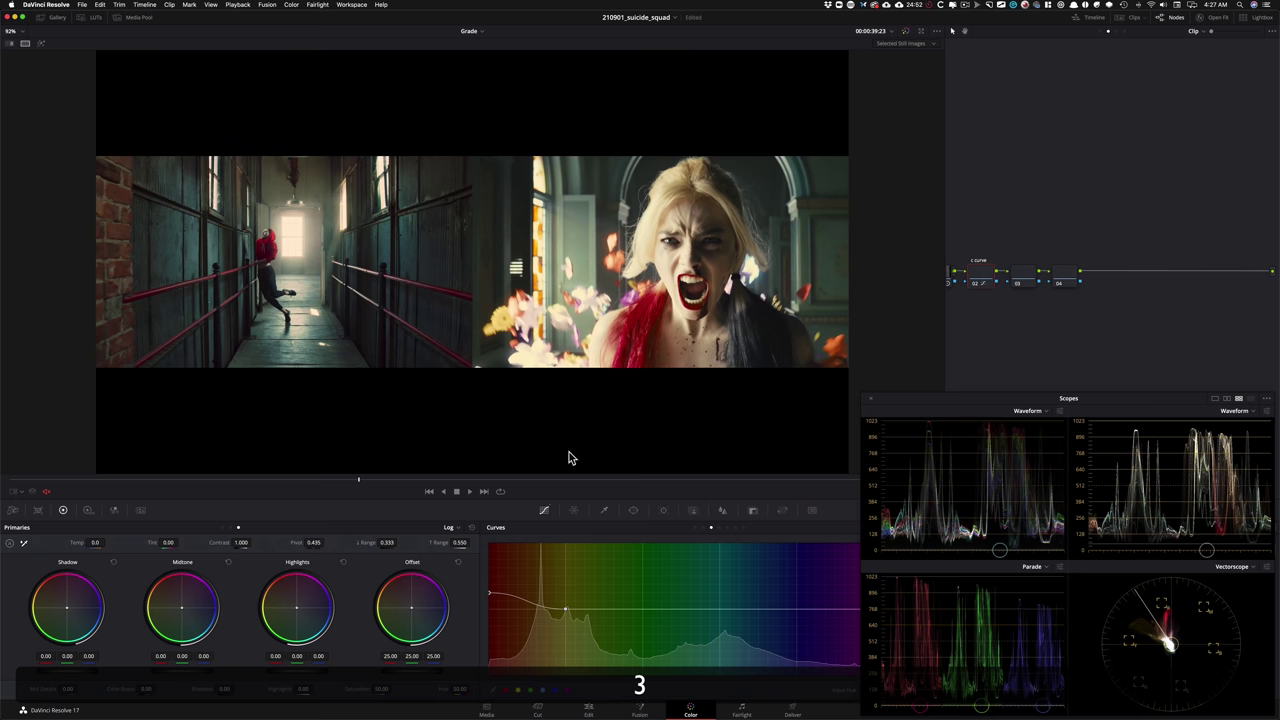
{"action": "key", "text": "2"}
{"action": "scroll", "coordinate": [650, 405], "scroll_direction": "up", "scroll_amount": 1}
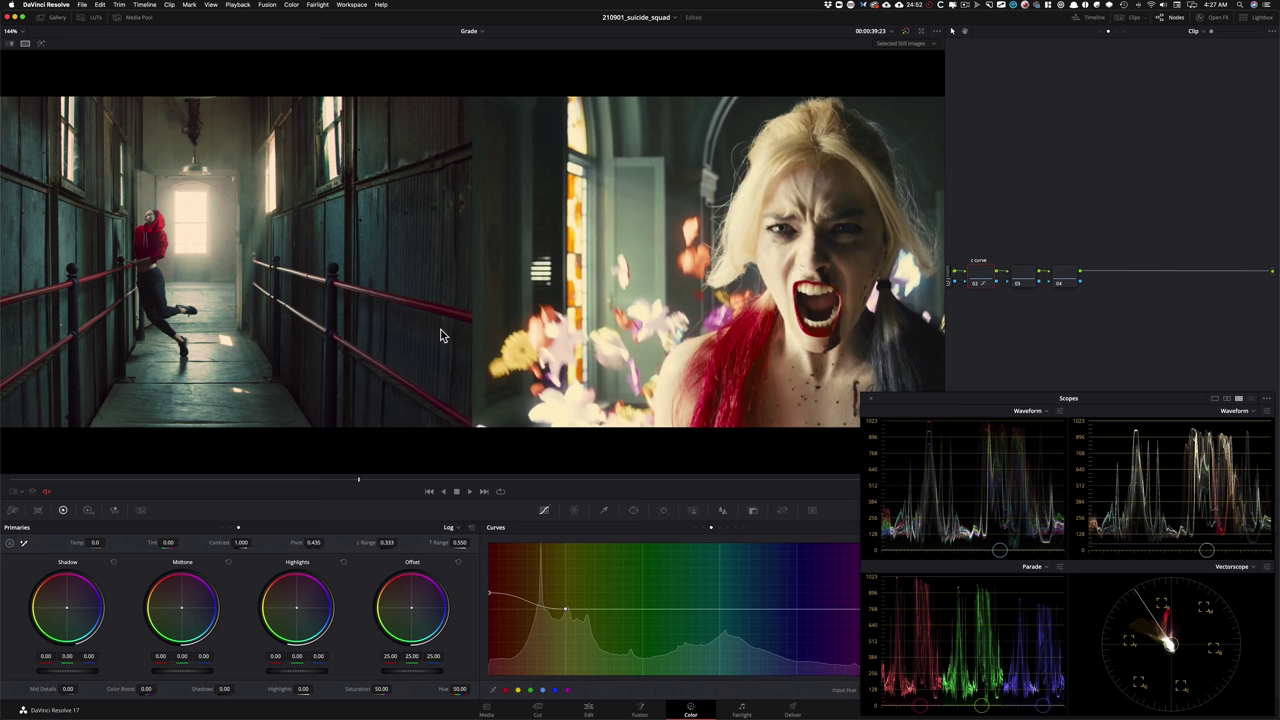
- Set the Log Highlights of node 01 to 0.08, -0.04, -0.50 and fit the image in the viewer
{"action": "key", "text": "shift+semicolon"}
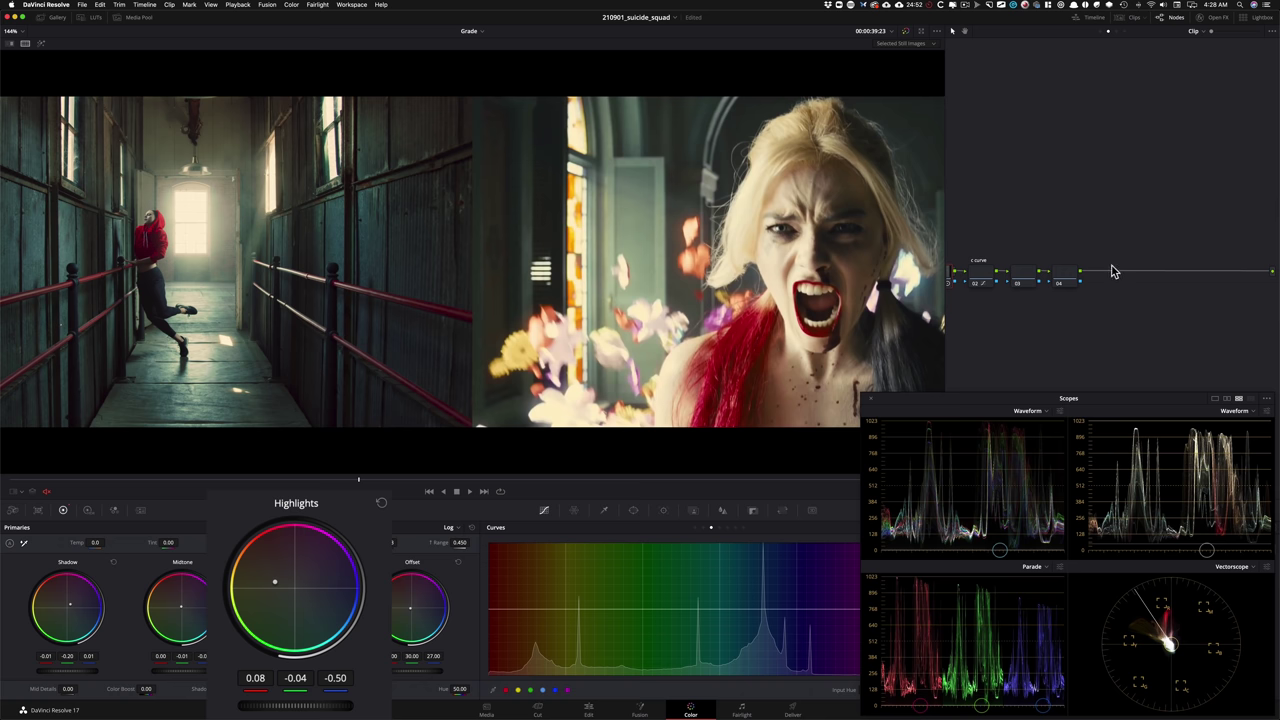
{"action": "key", "text": "shift+z"}
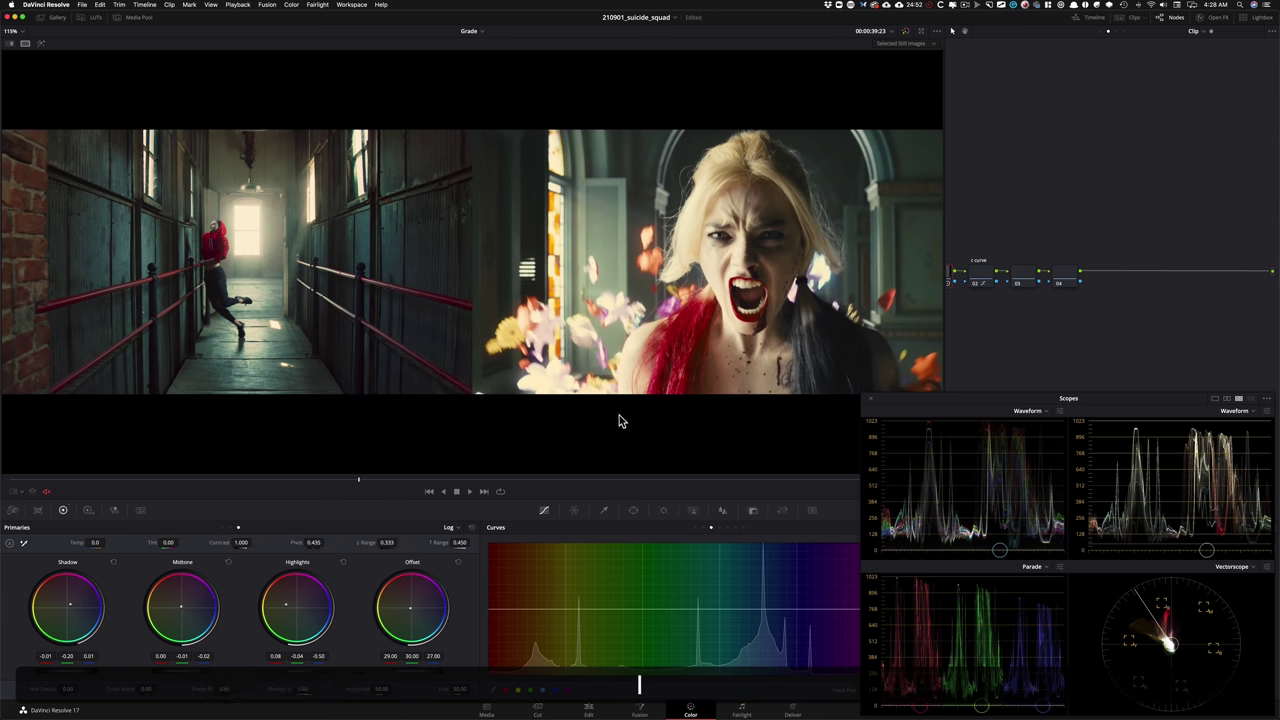
- On the "c curve" node, raise the blue point of the Hue Vs Hue curve to a hue rotation of 24.67
{"action": "left_click", "coordinate": [978, 277]}
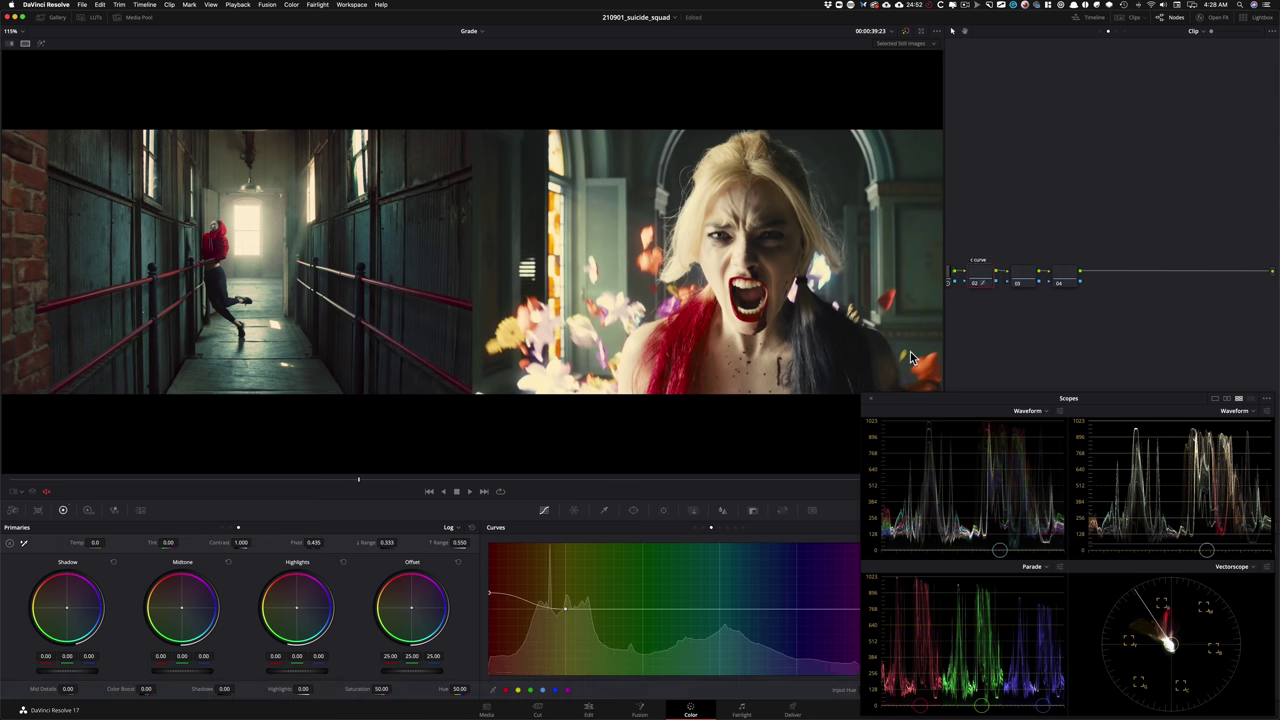
{"action": "key", "text": "super+d"}
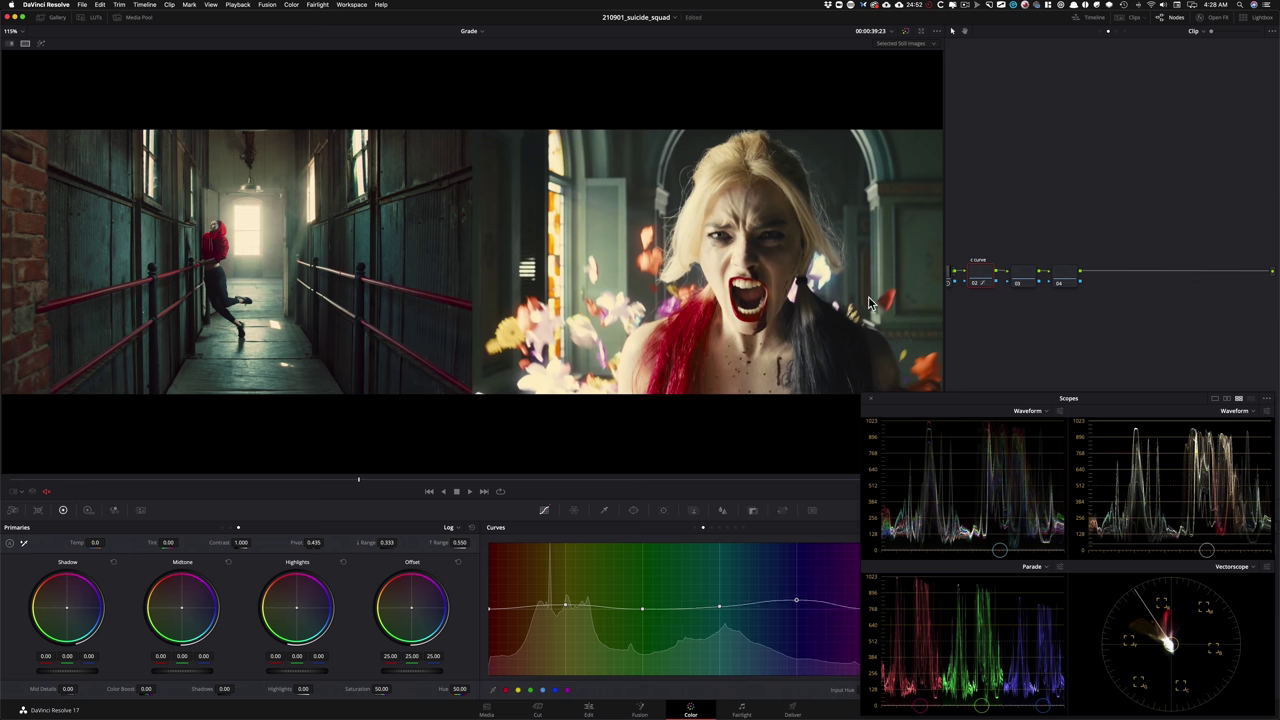
{"action": "scroll", "coordinate": [860, 330], "scroll_direction": "down", "scroll_amount": 2}
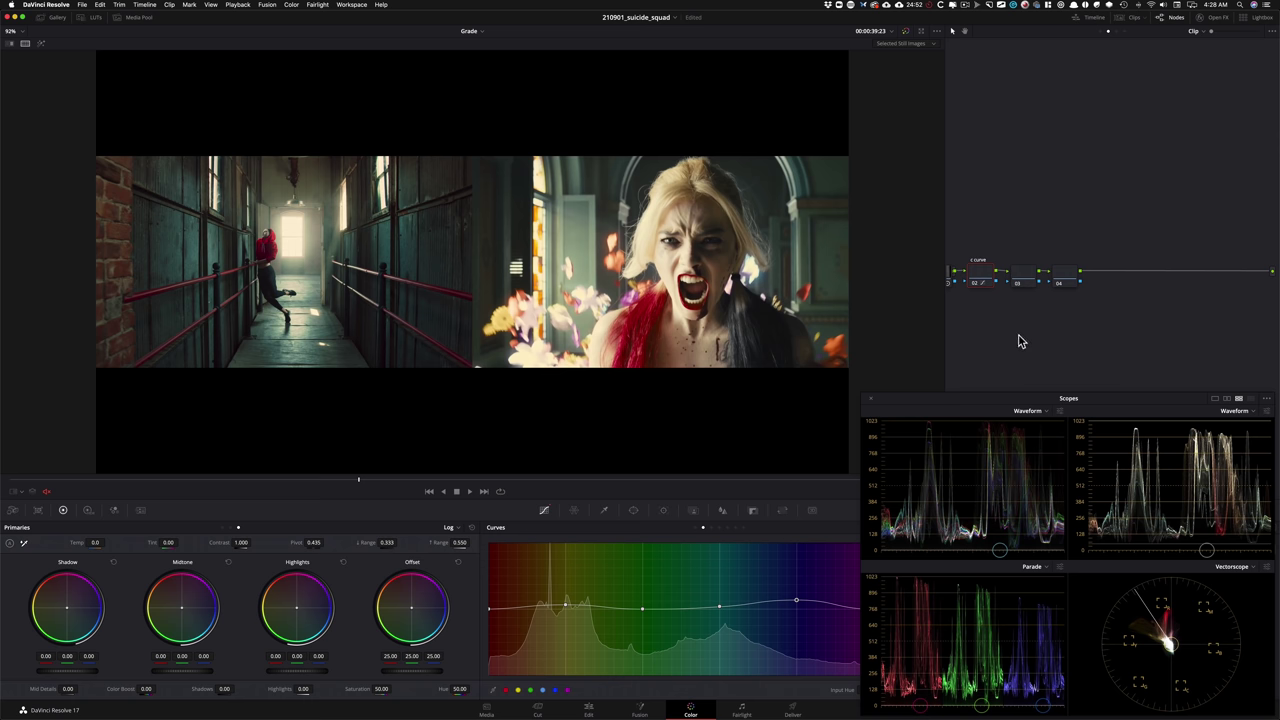
- Move the floating scopes clear of the curve editor, check the Lum Vs Sat curve, and open the Sat Vs Sat curve
{"action": "left_click_drag", "start_coordinate": [946, 401], "coordinate": [928, 193]}
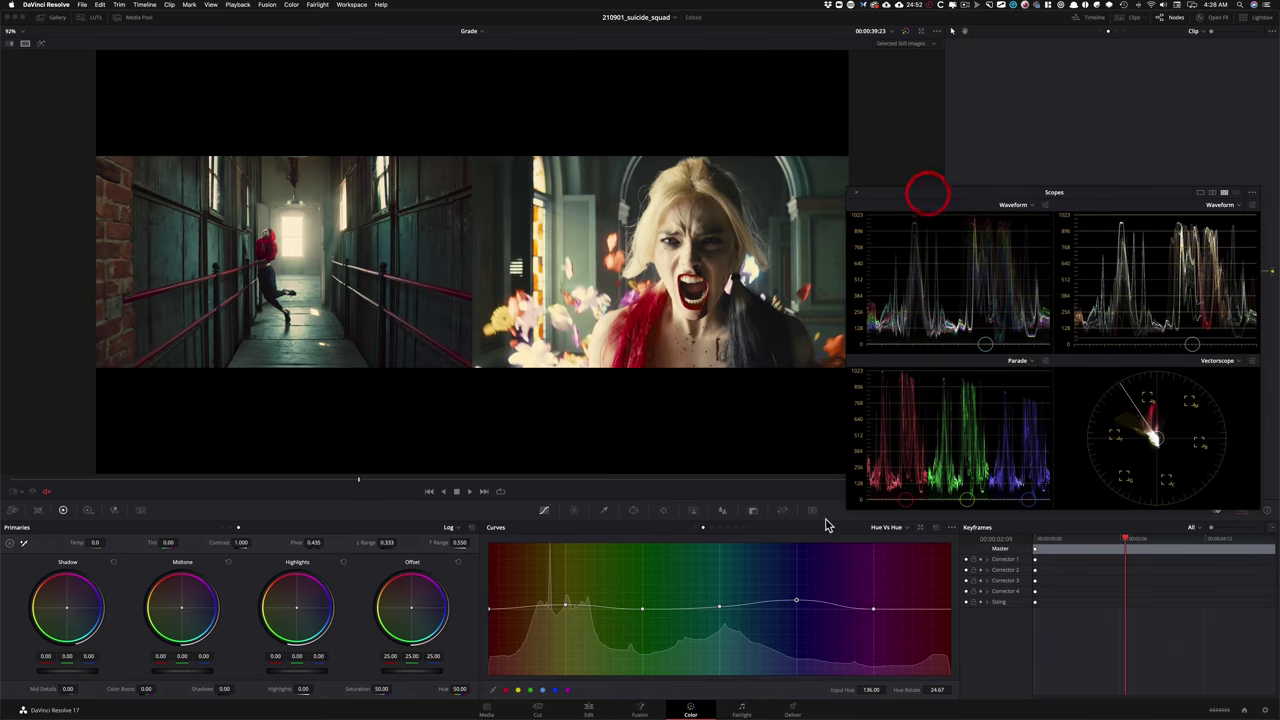
{"action": "left_click", "coordinate": [727, 527]}
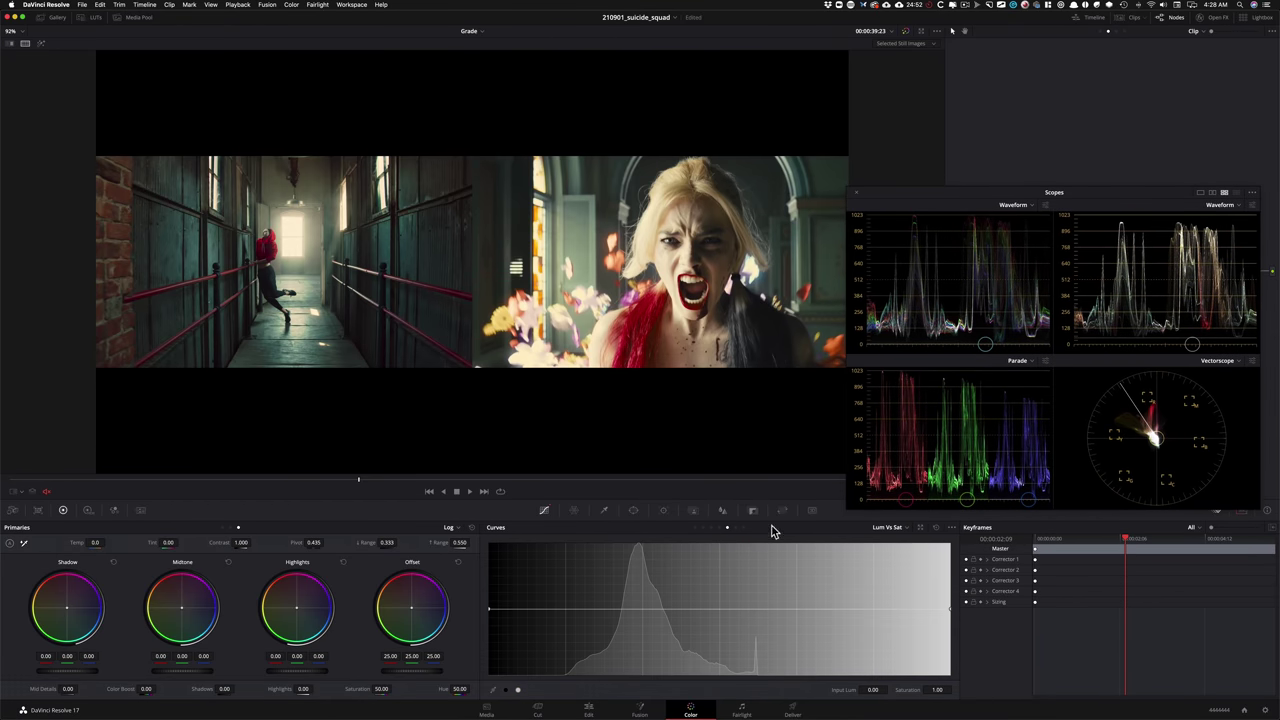
{"action": "left_click", "coordinate": [736, 527]}
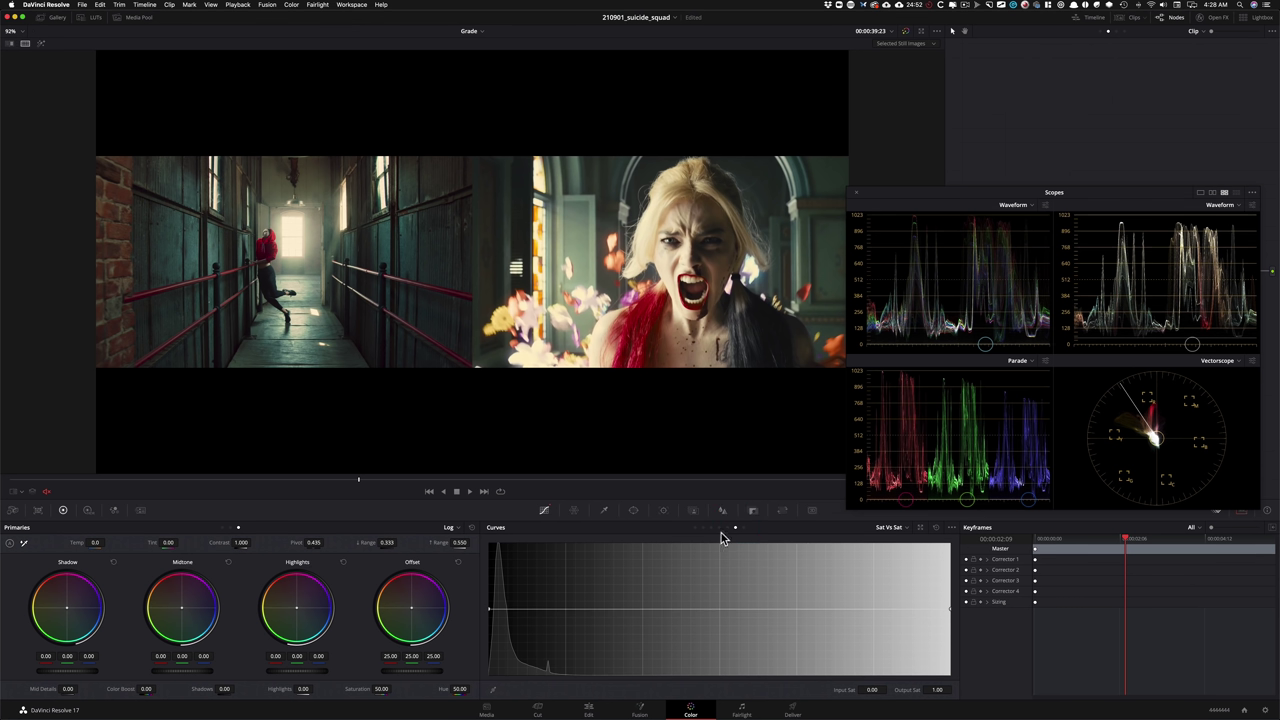
- Raise the high-saturation end of the Sat Vs Sat curve to an output of 1.46 and slightly lower its low-saturation end
{"action": "left_click_drag", "start_coordinate": [950, 613], "coordinate": [960, 585]}
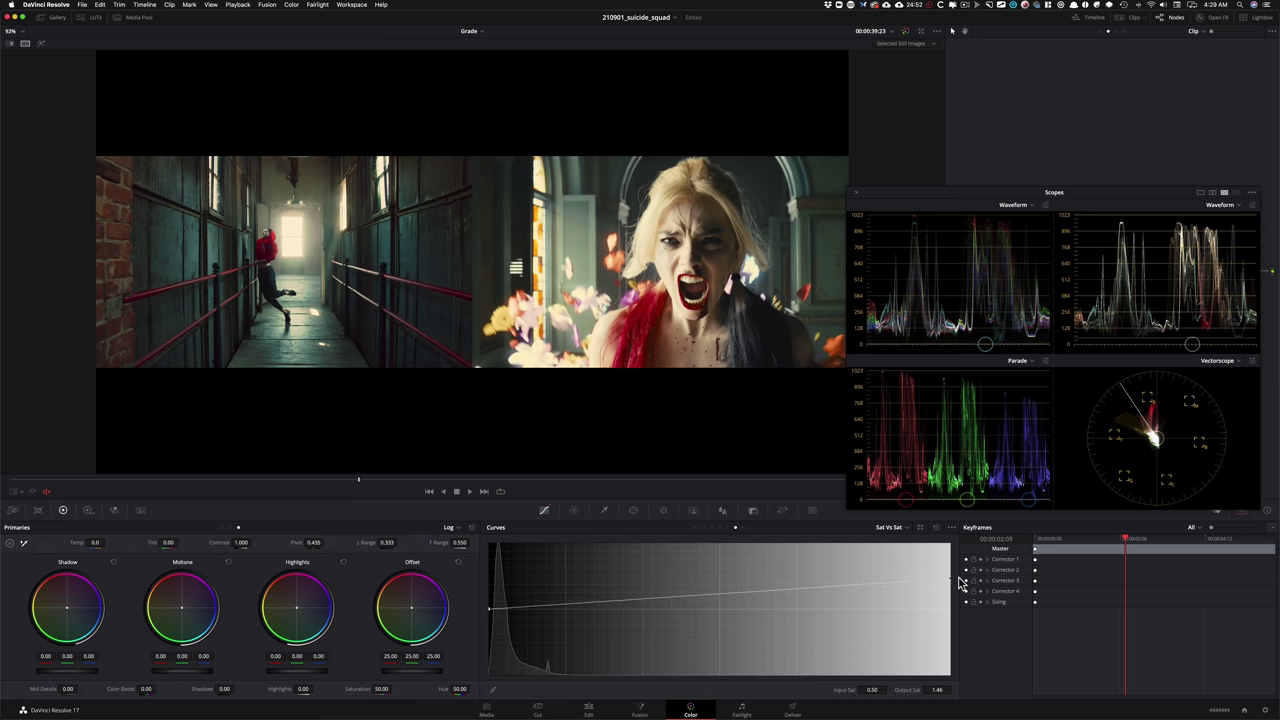
{"action": "mouse_move", "coordinate": [490, 610]}
{"action": "left_mouse_down"}
{"action": "mouse_move", "coordinate": [491, 634]}
{"action": "mouse_move", "coordinate": [490, 614]}
{"action": "left_mouse_up"}
{"action": "left_click", "coordinate": [727, 527]}
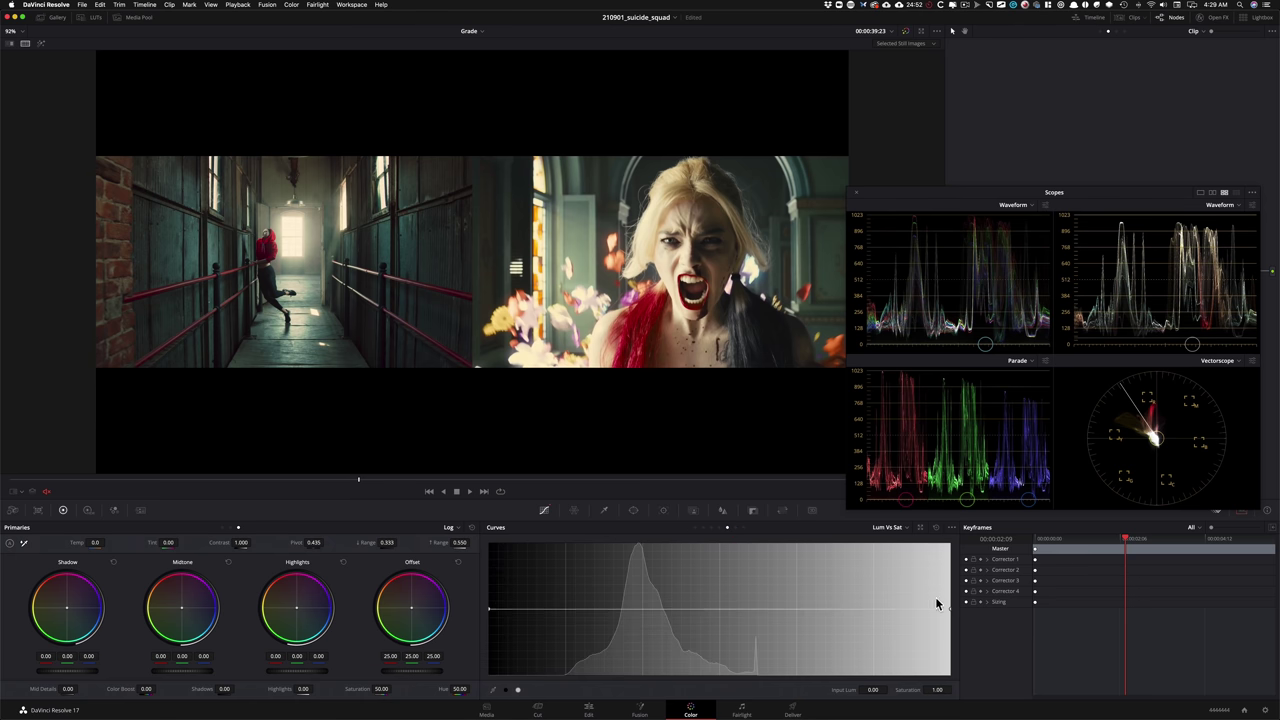
- On the Lum Vs Sat curve, lower the highlight end to 0.97 and raise the shadow end to 1.12, and save the project
{"action": "mouse_move", "coordinate": [948, 610]}
{"action": "left_mouse_down"}
{"action": "mouse_move", "coordinate": [951, 650]}
{"action": "mouse_move", "coordinate": [975, 600]}
{"action": "mouse_move", "coordinate": [966, 614]}
{"action": "left_mouse_up"}
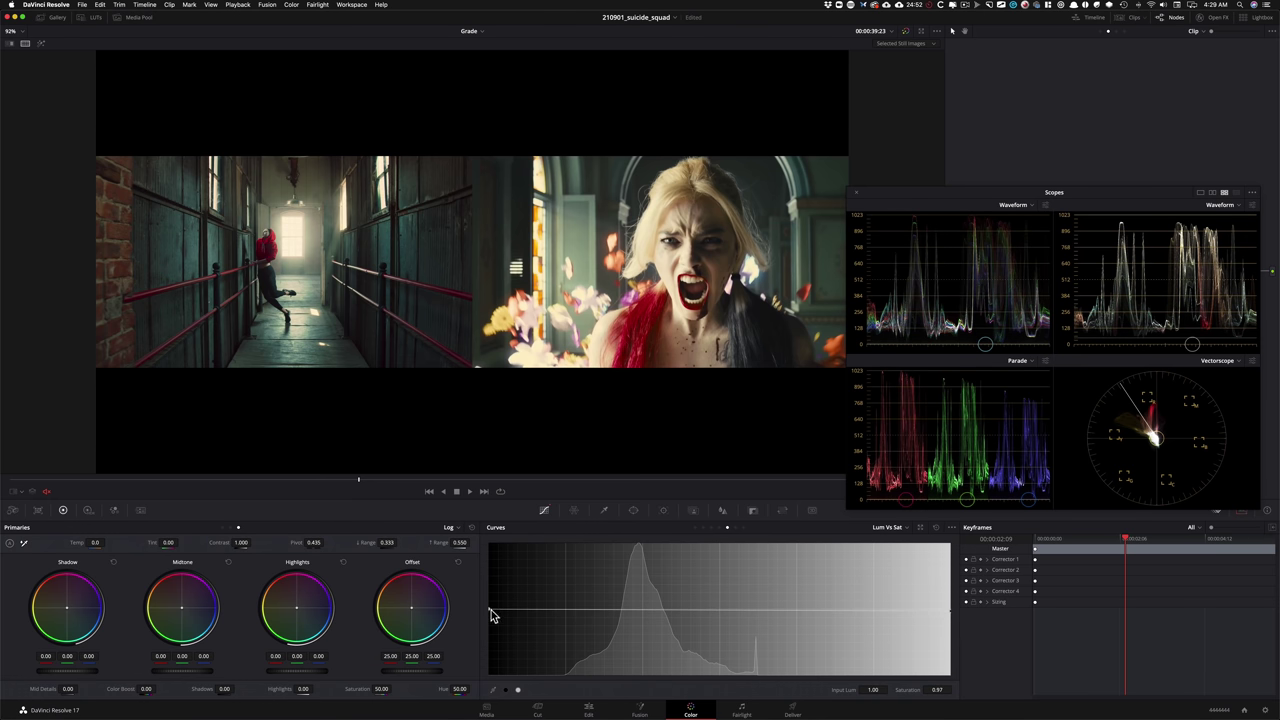
{"action": "left_click_drag", "start_coordinate": [492, 612], "coordinate": [491, 601]}
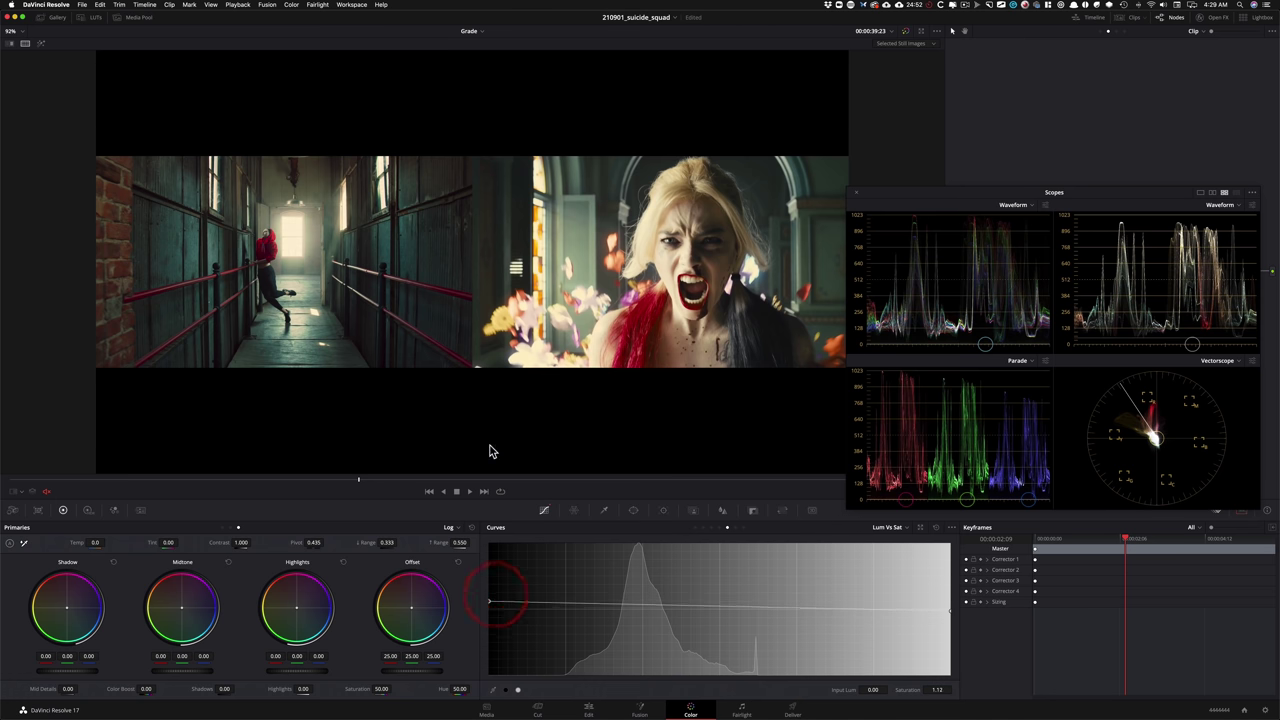
{"action": "key", "text": "super+s"}
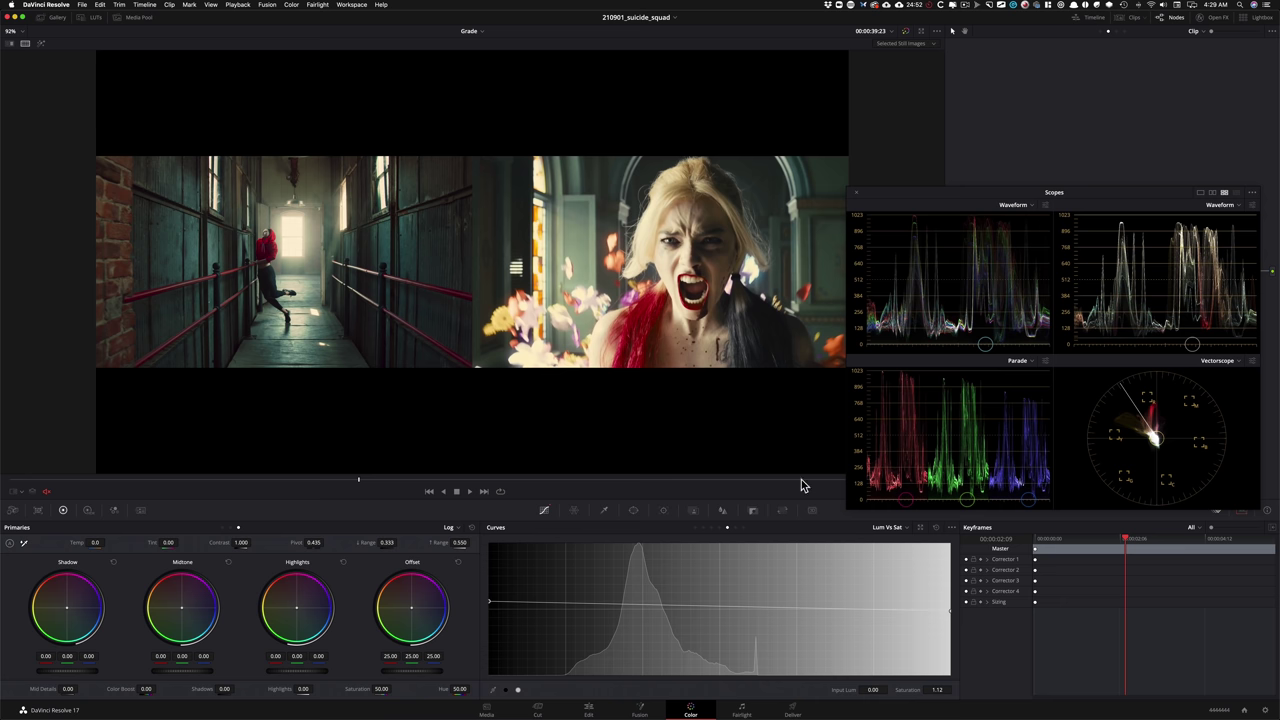
- Compare the hallway image against the reference still with the "c curve" node switched off and on
{"action": "key", "text": "super+d"}
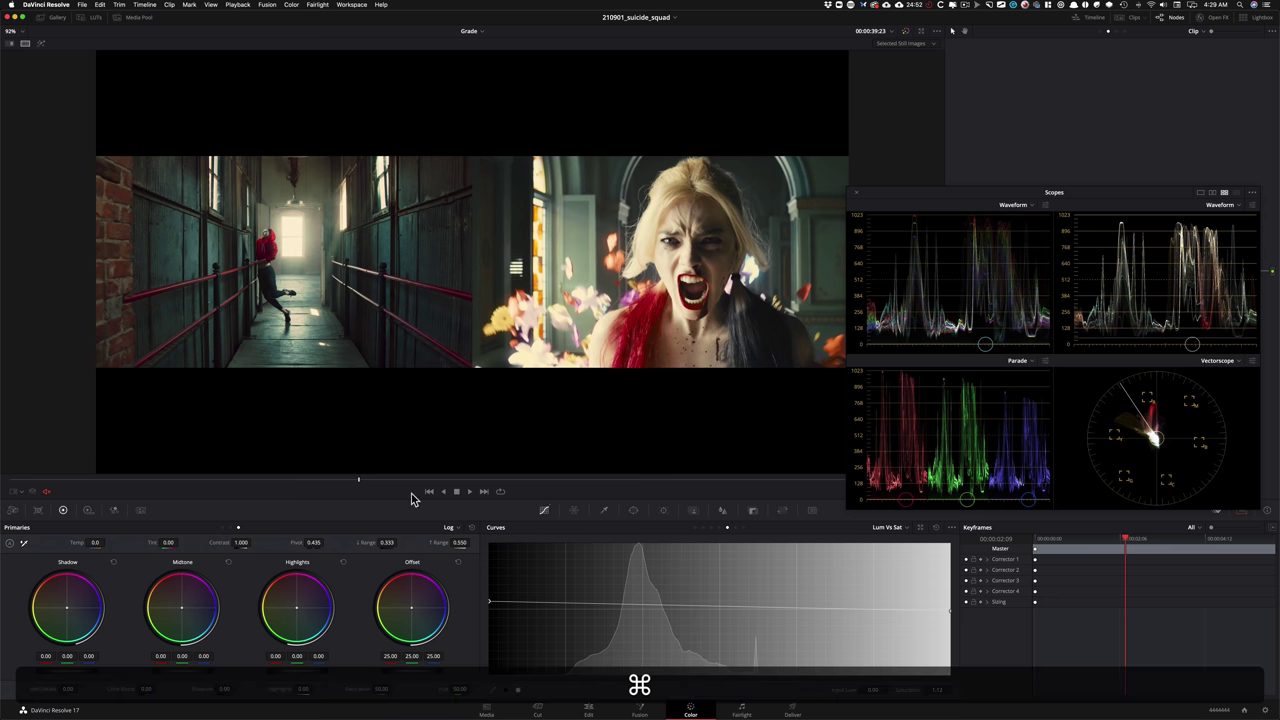
{"action": "key", "text": "super+d"}
{"action": "key", "text": "super+d"}
{"action": "key", "text": "super+d"}
{"action": "key", "text": "super+d"}
{"action": "key", "text": "super+d"}
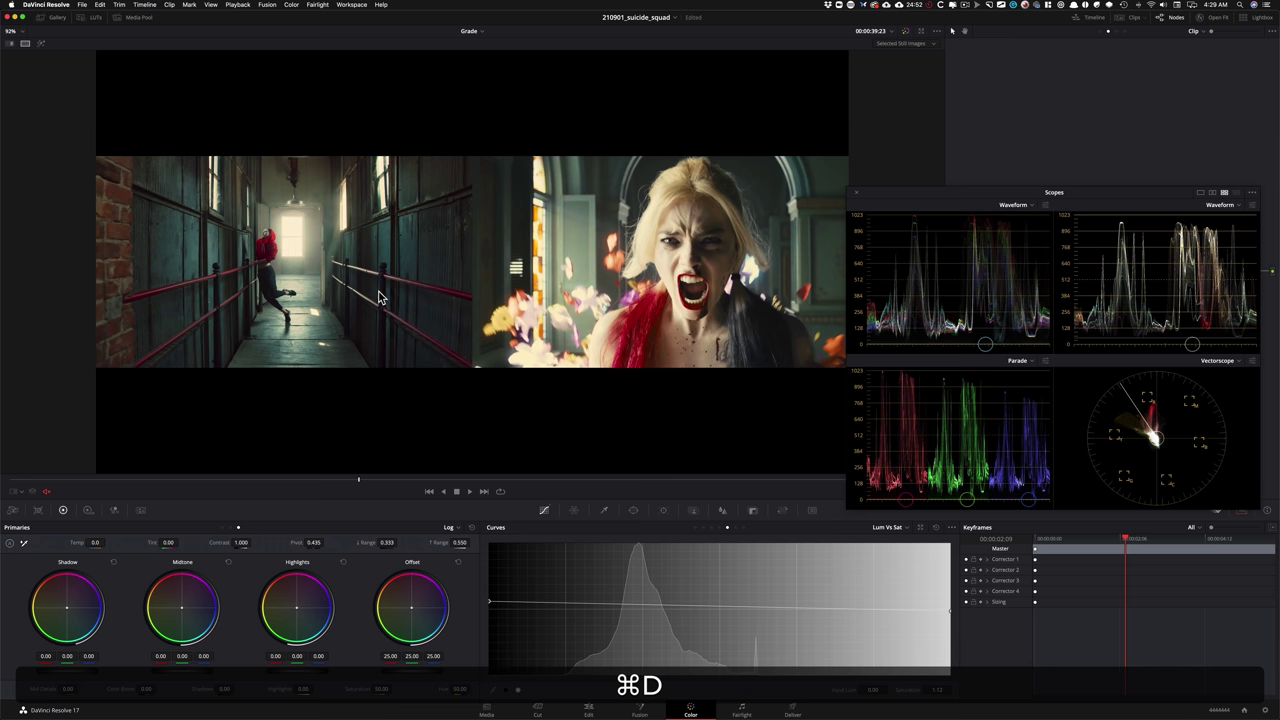
{"action": "key", "text": "super+d"}
{"action": "key", "text": "super+d"}
{"action": "key", "text": "super+d"}
{"action": "key", "text": "super+d"}
{"action": "key", "text": "super+d"}
{"action": "key", "text": "super+d"}
{"action": "key", "text": "super+d"}
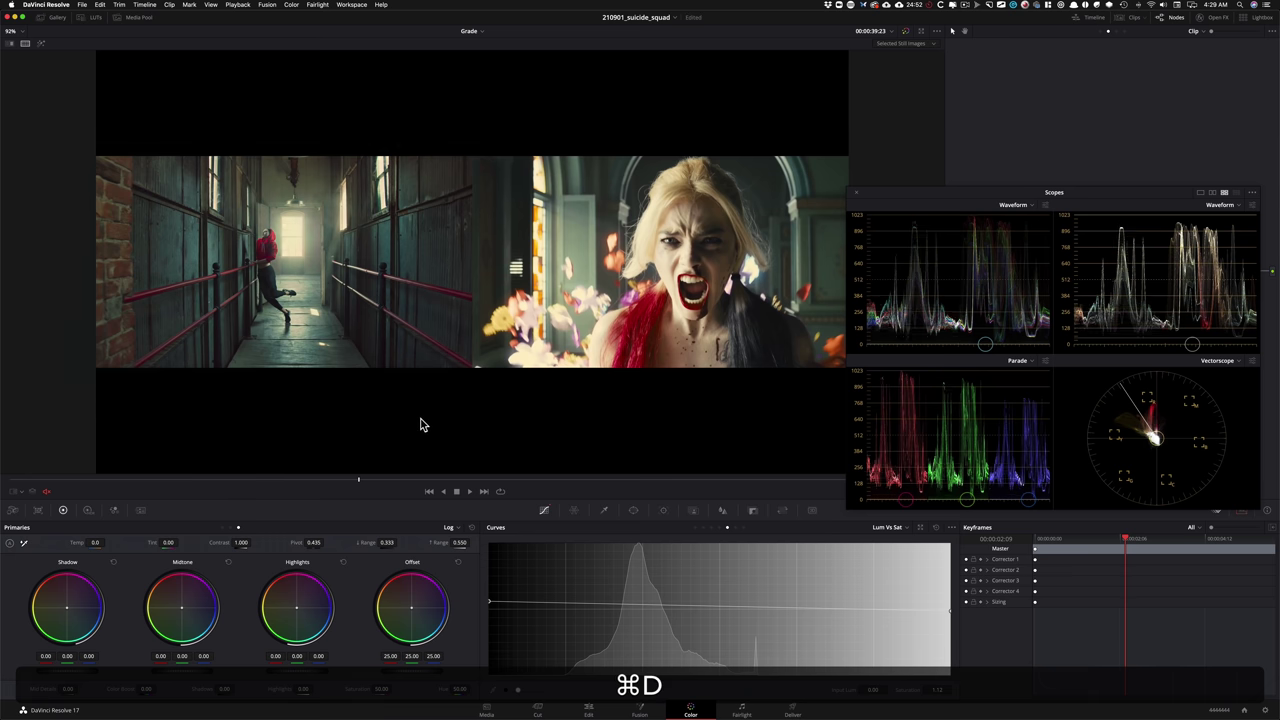
{"action": "key", "text": "super+d"}
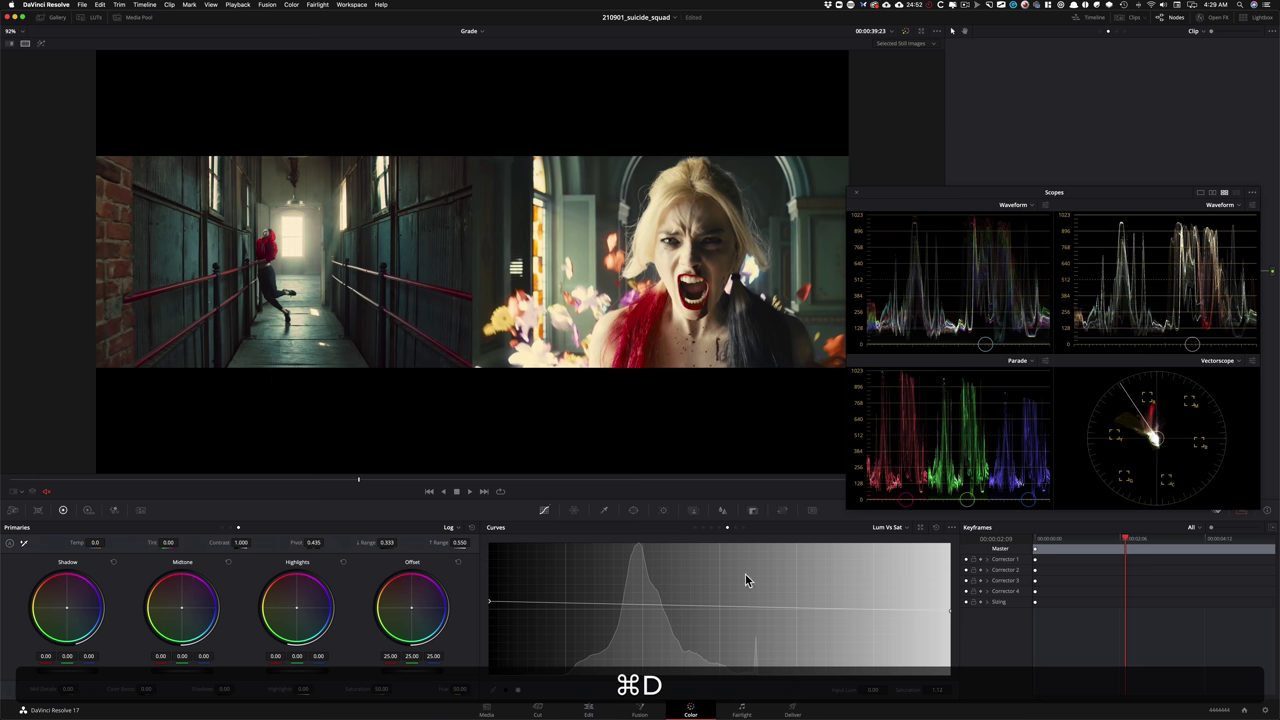
{"action": "key", "text": "super+d"}
{"action": "key", "text": "super+d"}
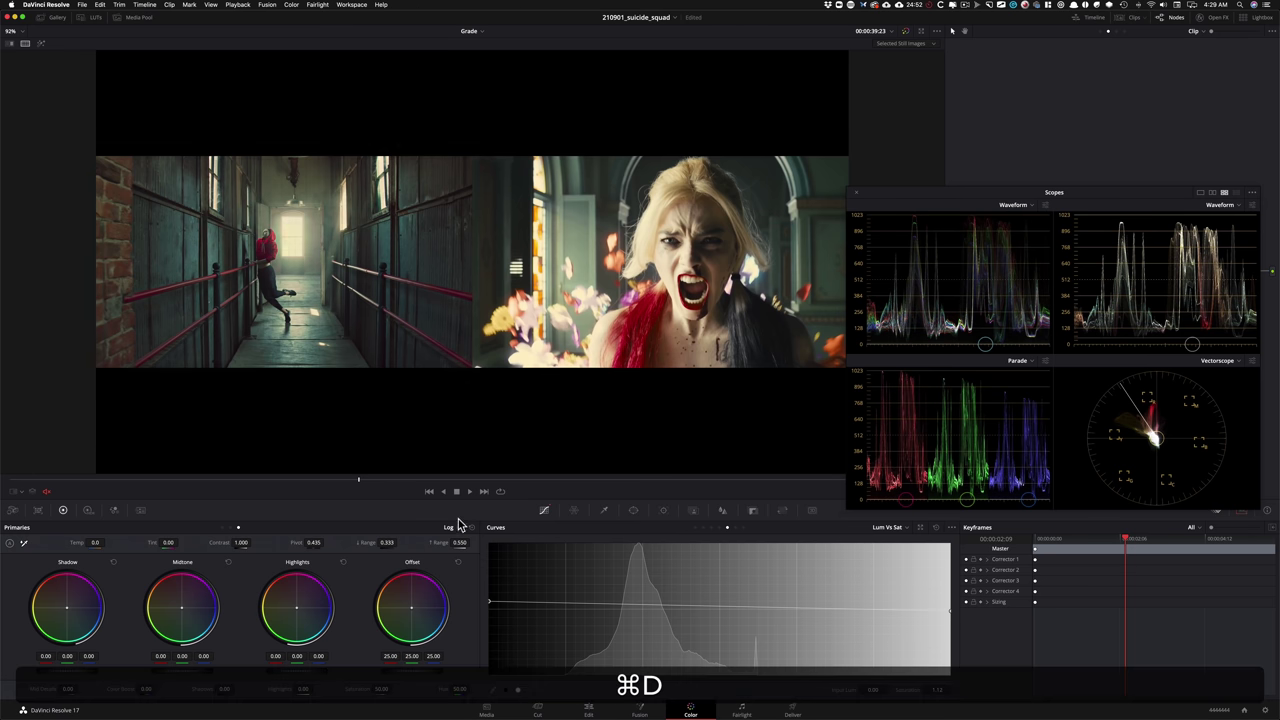
- Move the floating scopes clear of the node graph and compare the enlarged image with and without the "c curve" node
{"action": "left_click_drag", "start_coordinate": [928, 208], "coordinate": [946, 408]}
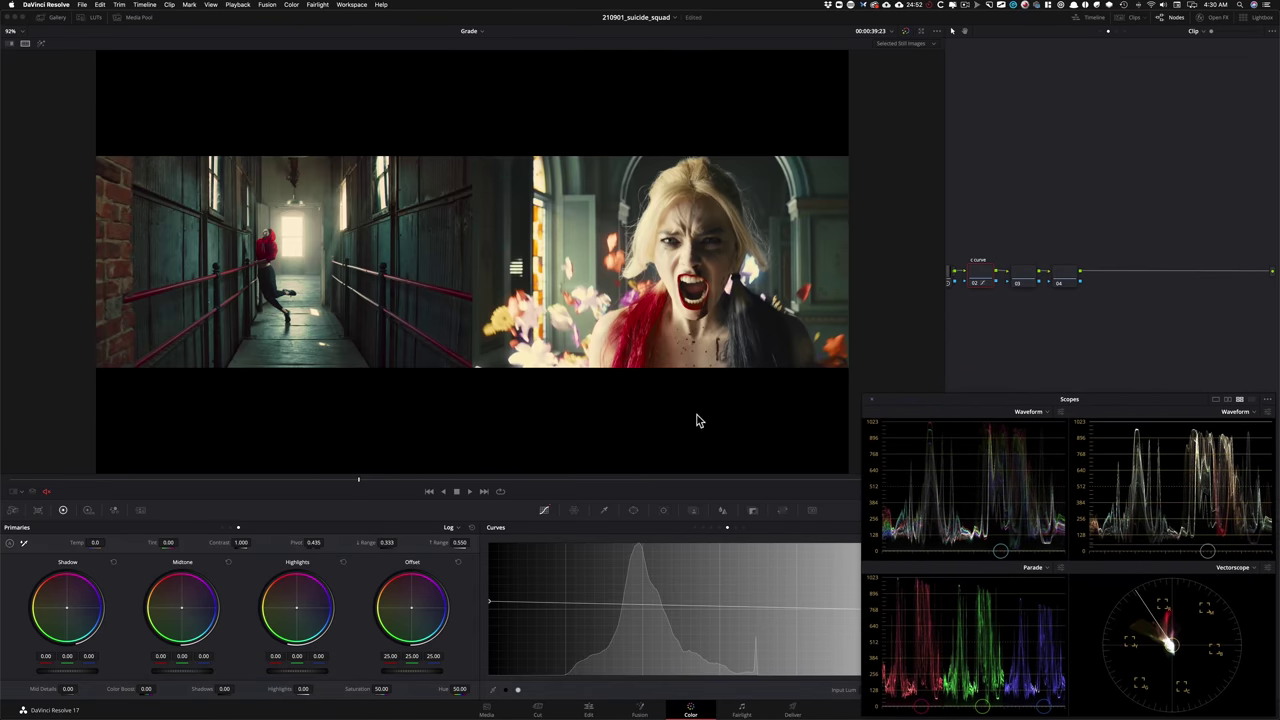
{"action": "key", "text": "2"}
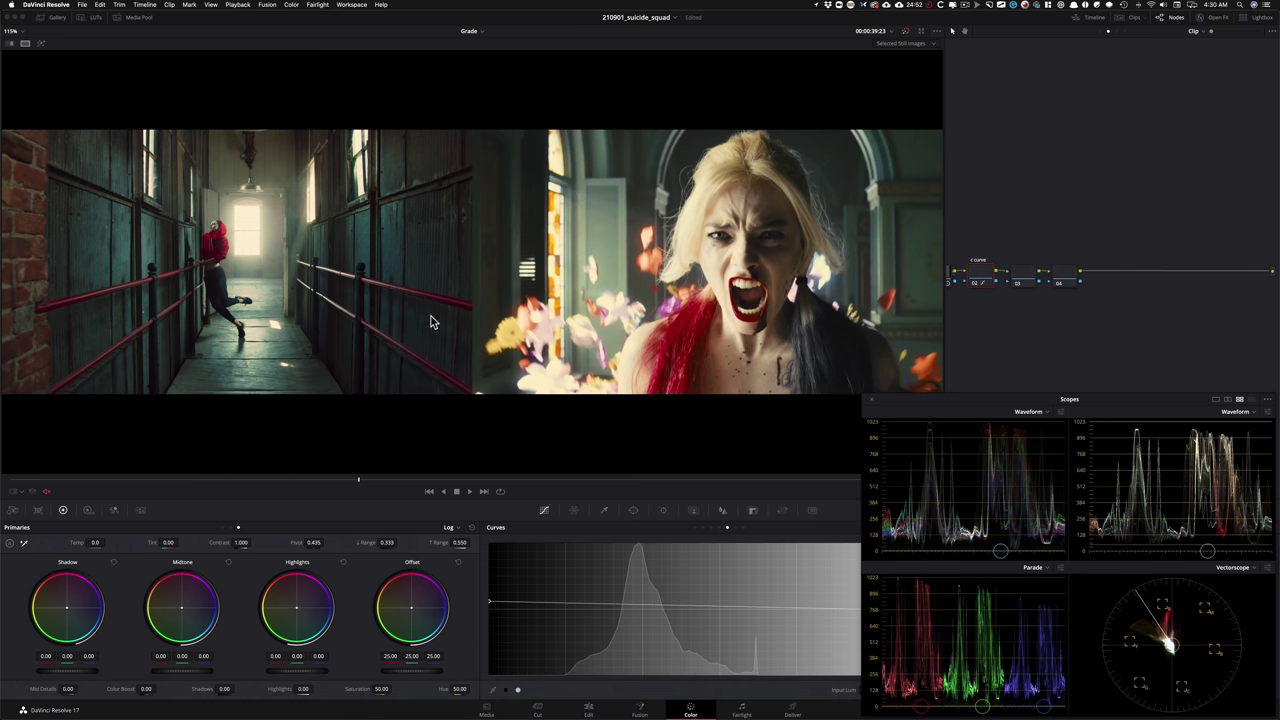
{"action": "key", "text": "super+d"}
{"action": "key", "text": "super+d"}
{"action": "key", "text": "super+d"}
- Select node 03 and examine the softness and fine detail of the reference still up close
{"action": "left_click", "coordinate": [1020, 278]}
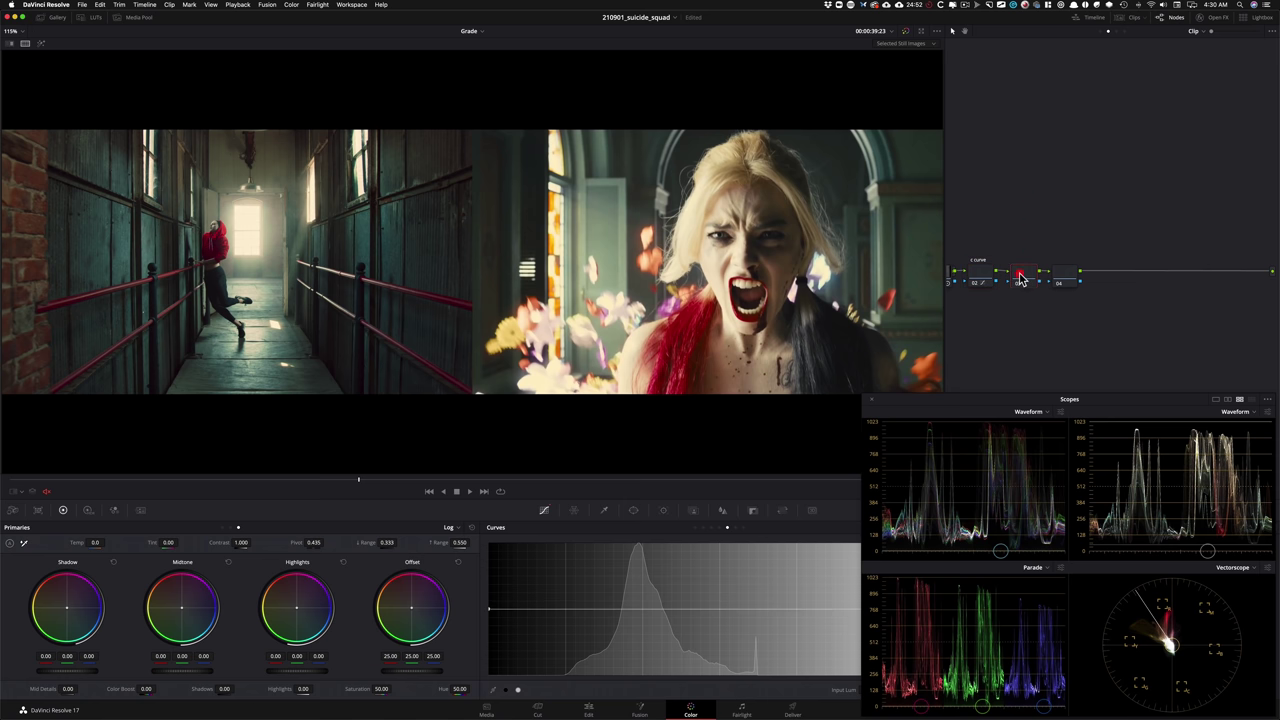
{"action": "left_click", "coordinate": [1020, 278]}
{"action": "left_click_drag", "start_coordinate": [523, 265], "coordinate": [157, 260]}
{"action": "key", "text": "2"}
{"action": "left_click_drag", "start_coordinate": [414, 258], "coordinate": [529, 234]}
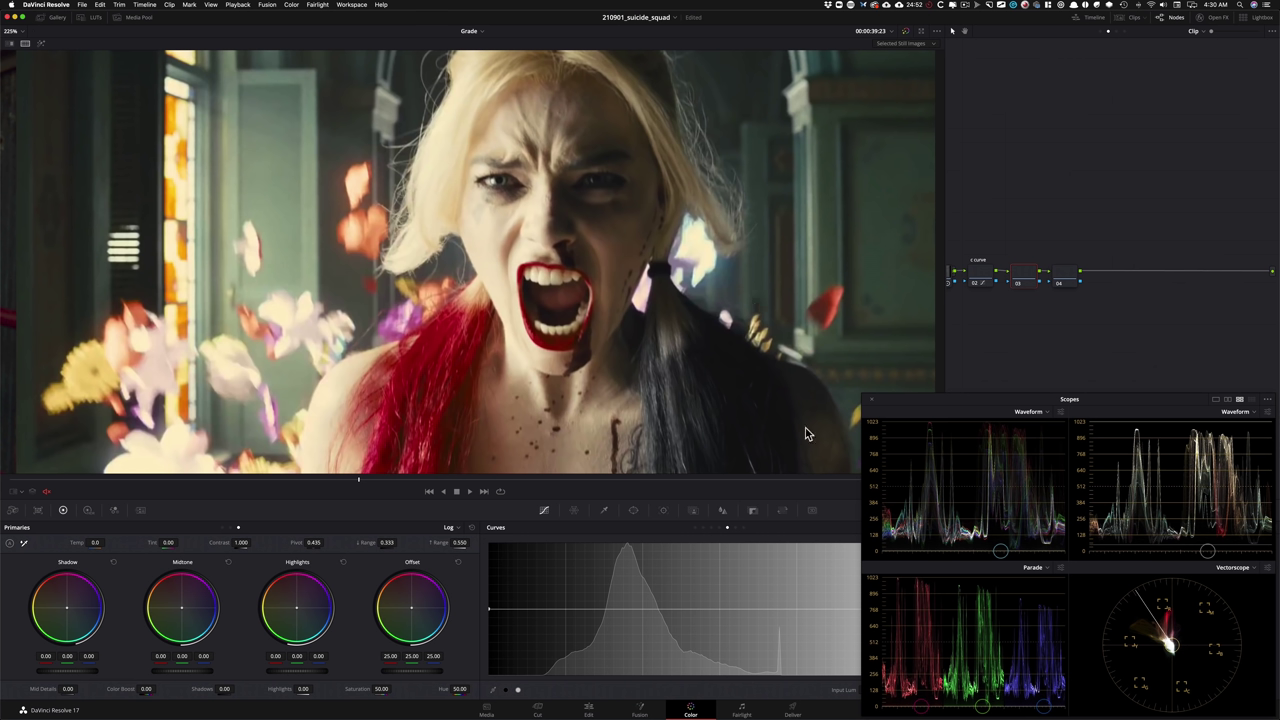
{"action": "scroll", "coordinate": [600, 300], "scroll_direction": "down", "scroll_amount": 5}
{"action": "left_click_drag", "start_coordinate": [583, 297], "coordinate": [567, 342]}
{"action": "key", "text": "2"}
{"action": "key", "text": "1"}
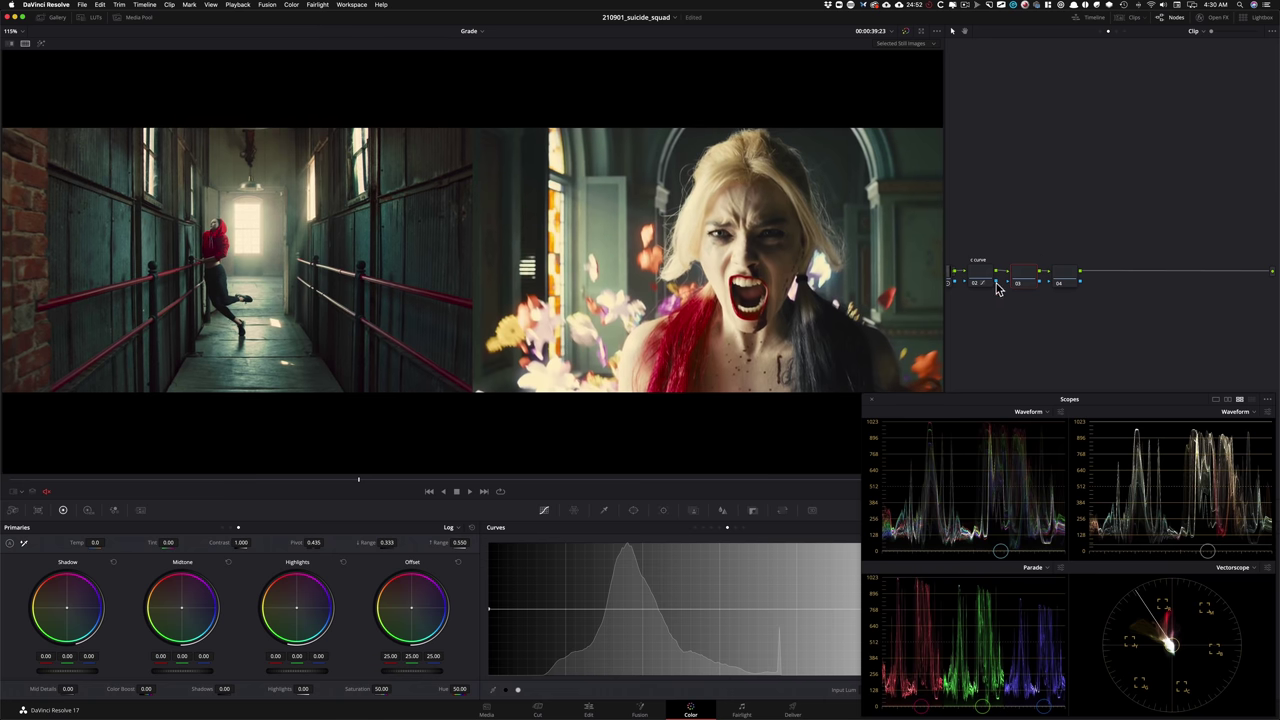
- Set the blur radius of node 03 to 0.52 for red, green and blue, with the scopes clear of the controls
{"action": "left_click_drag", "start_coordinate": [942, 404], "coordinate": [942, 203]}
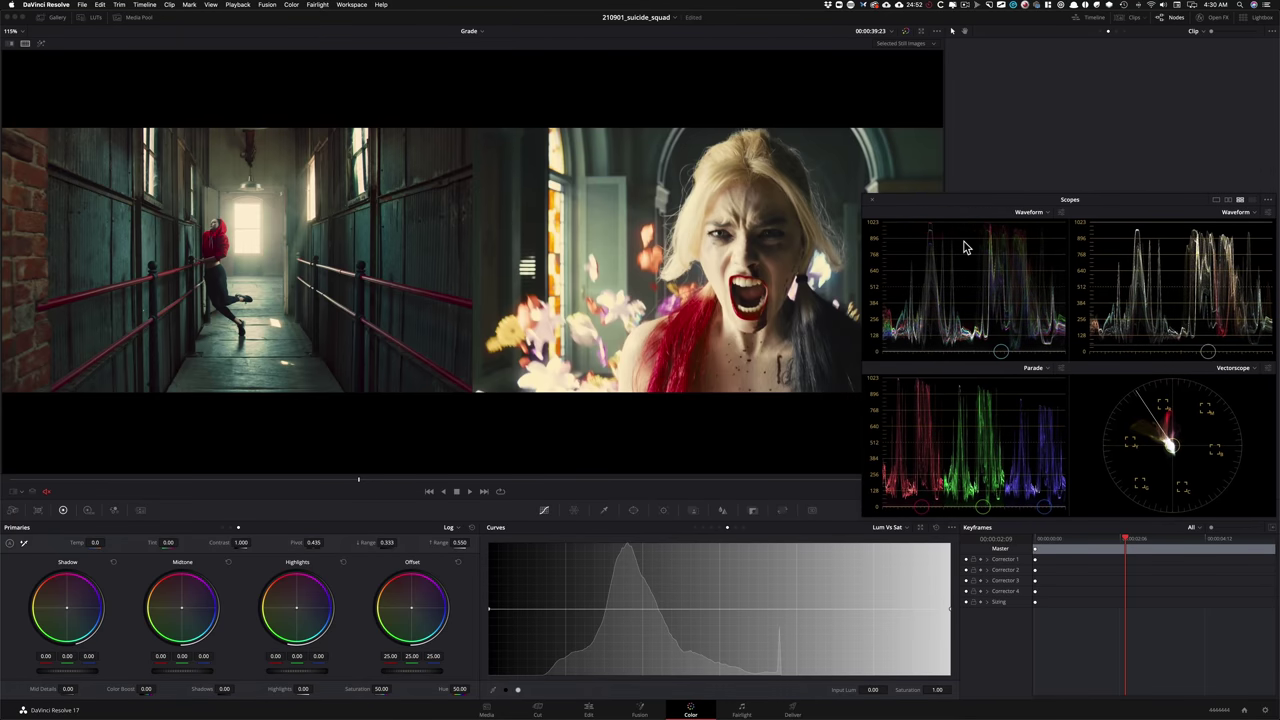
{"action": "key", "text": "b"}
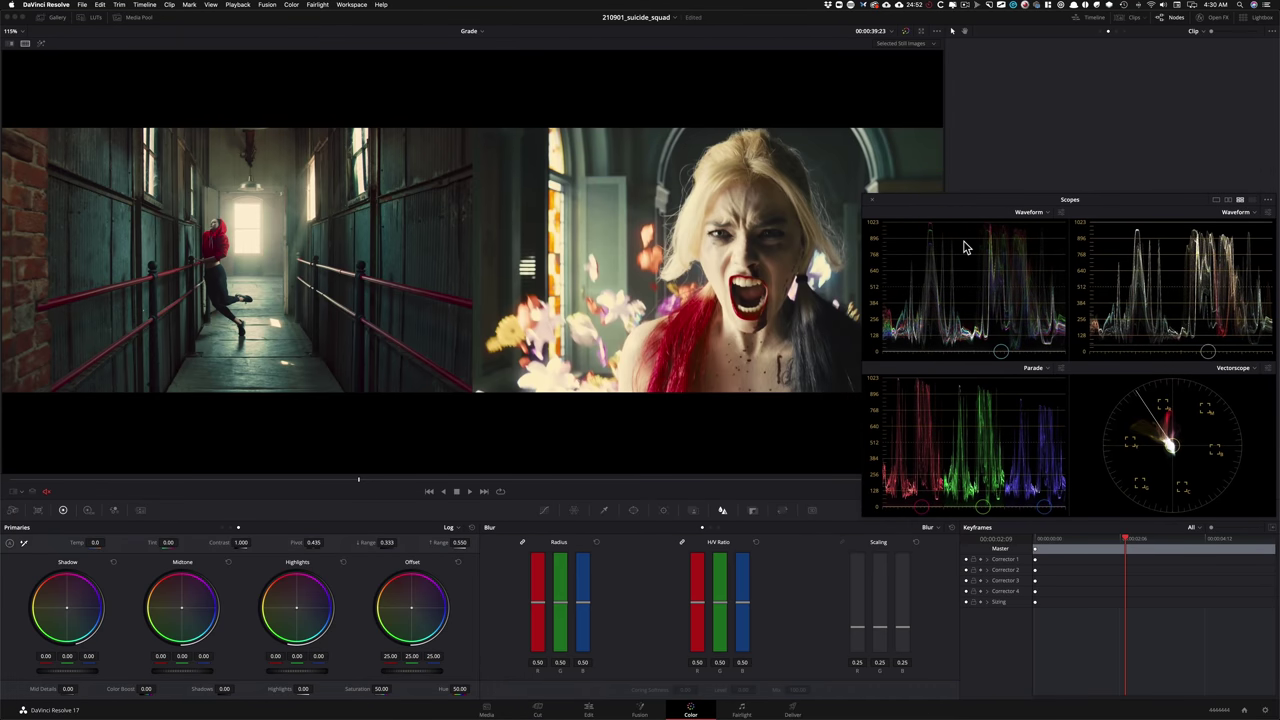
{"action": "left_click_drag", "start_coordinate": [586, 602], "coordinate": [586, 599]}
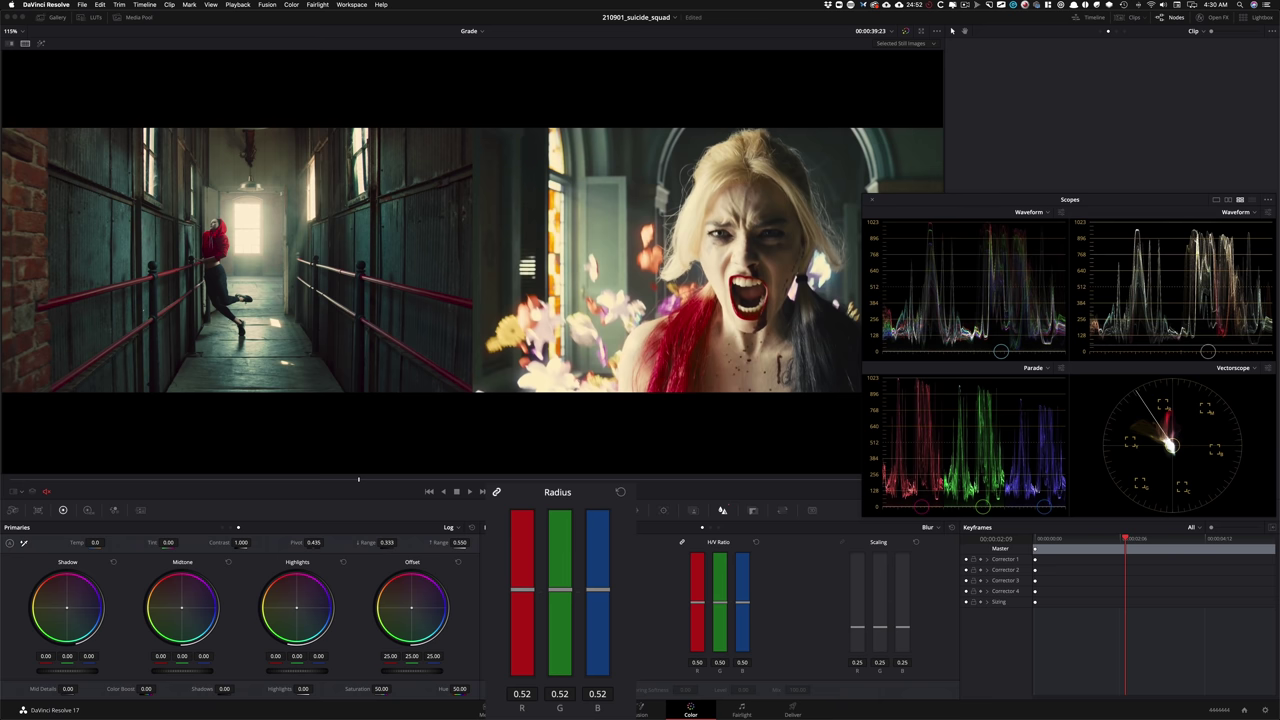
- Examine the dancer's hoodie and the railing up close with node 03 off and on, keeping the scopes clear of the node graph
{"action": "scroll", "coordinate": [634, 277], "scroll_direction": "up", "scroll_amount": 6}
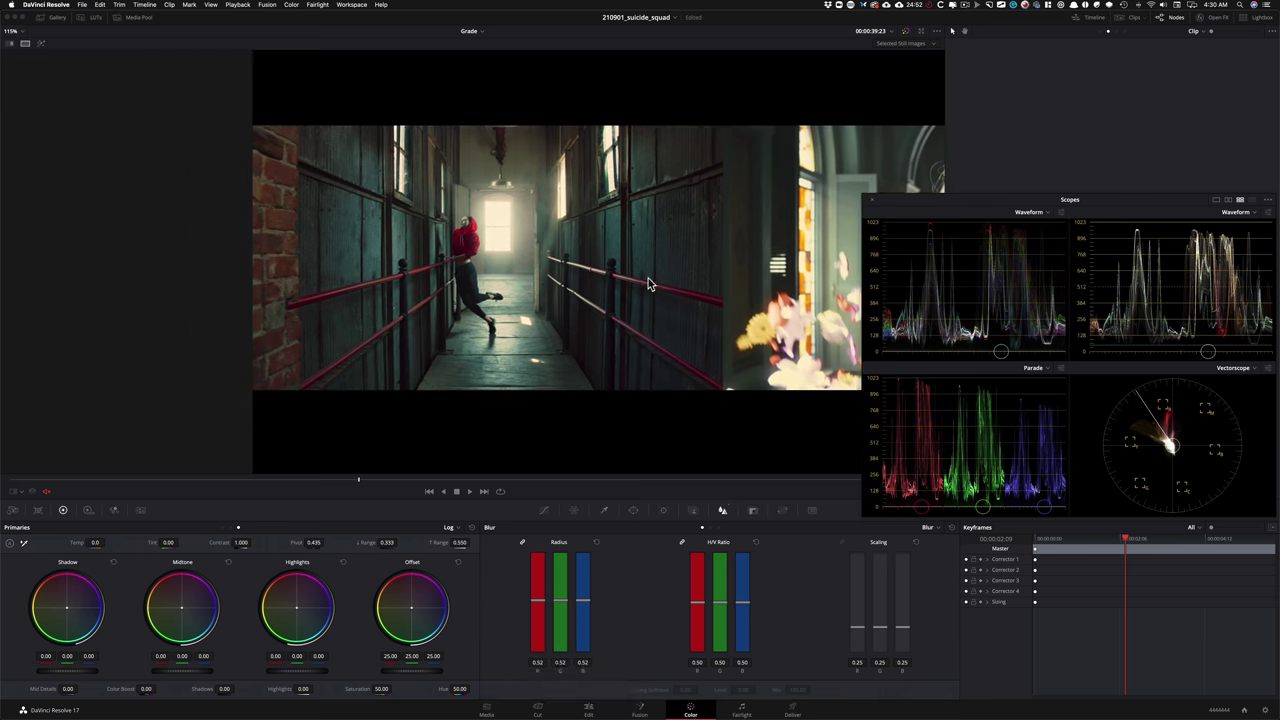
{"action": "scroll", "coordinate": [554, 251], "scroll_direction": "up", "scroll_amount": 4}
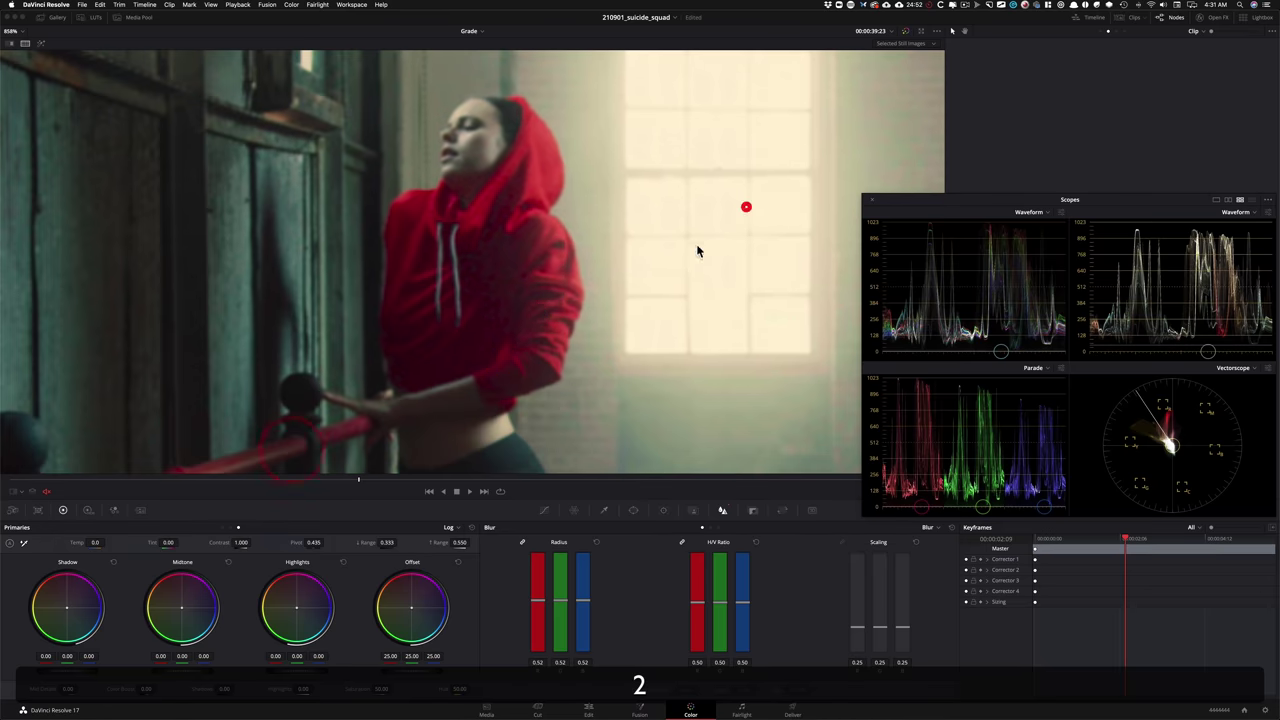
{"action": "key", "text": "super+d"}
{"action": "left_click_drag", "start_coordinate": [443, 357], "coordinate": [588, 223]}
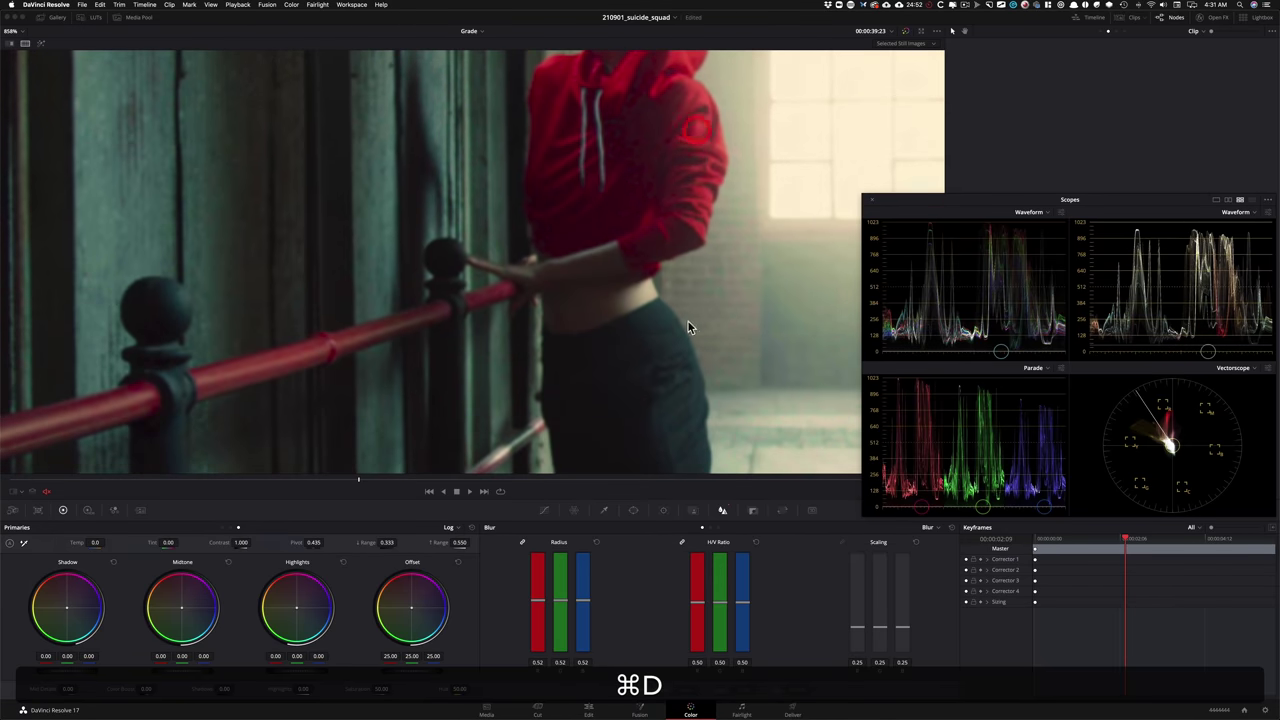
{"action": "left_click_drag", "start_coordinate": [979, 207], "coordinate": [919, 411]}
{"action": "key", "text": "super+d"}
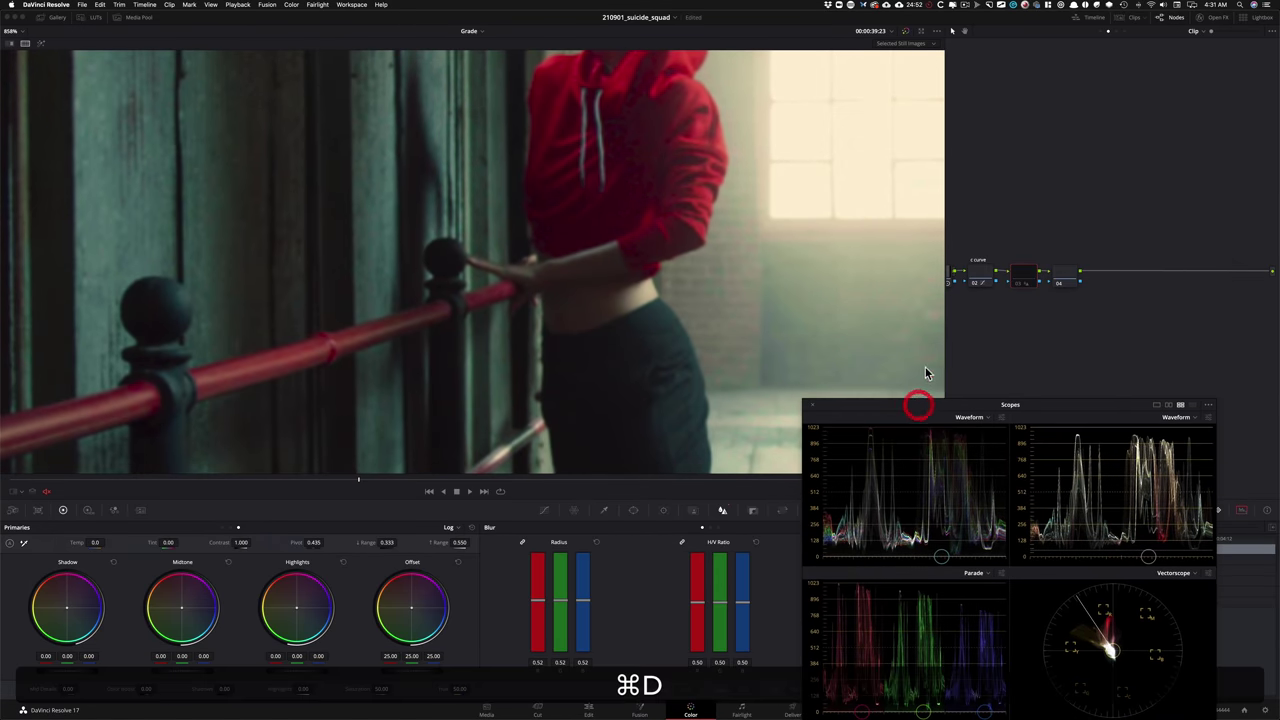
{"action": "key", "text": "super+d"}
- Examine the red railing at maximum magnification with the blur of node 03 off and on, and fit the image in the viewer
{"action": "key", "text": "2"}
{"action": "scroll", "coordinate": [528, 300], "scroll_direction": "up", "scroll_amount": 4}
{"action": "left_click_drag", "start_coordinate": [540, 305], "coordinate": [396, 204]}
{"action": "key", "text": "super+2"}
{"action": "key", "text": "super+d"}
{"action": "key", "text": "super+d"}
{"action": "key", "text": "super+d"}
{"action": "left_click_drag", "start_coordinate": [624, 410], "coordinate": [807, 529]}
{"action": "key", "text": "super+d"}
{"action": "key", "text": "super+d"}
{"action": "left_click_drag", "start_coordinate": [668, 300], "coordinate": [947, 273]}
{"action": "key", "text": "super+d"}
{"action": "key", "text": "super+d"}
{"action": "key", "text": "super+d"}
{"action": "left_click_drag", "start_coordinate": [573, 244], "coordinate": [675, 140]}
{"action": "key", "text": "2"}
{"action": "key", "text": "super+d"}
{"action": "key", "text": "super+d"}
{"action": "key", "text": "super+d"}
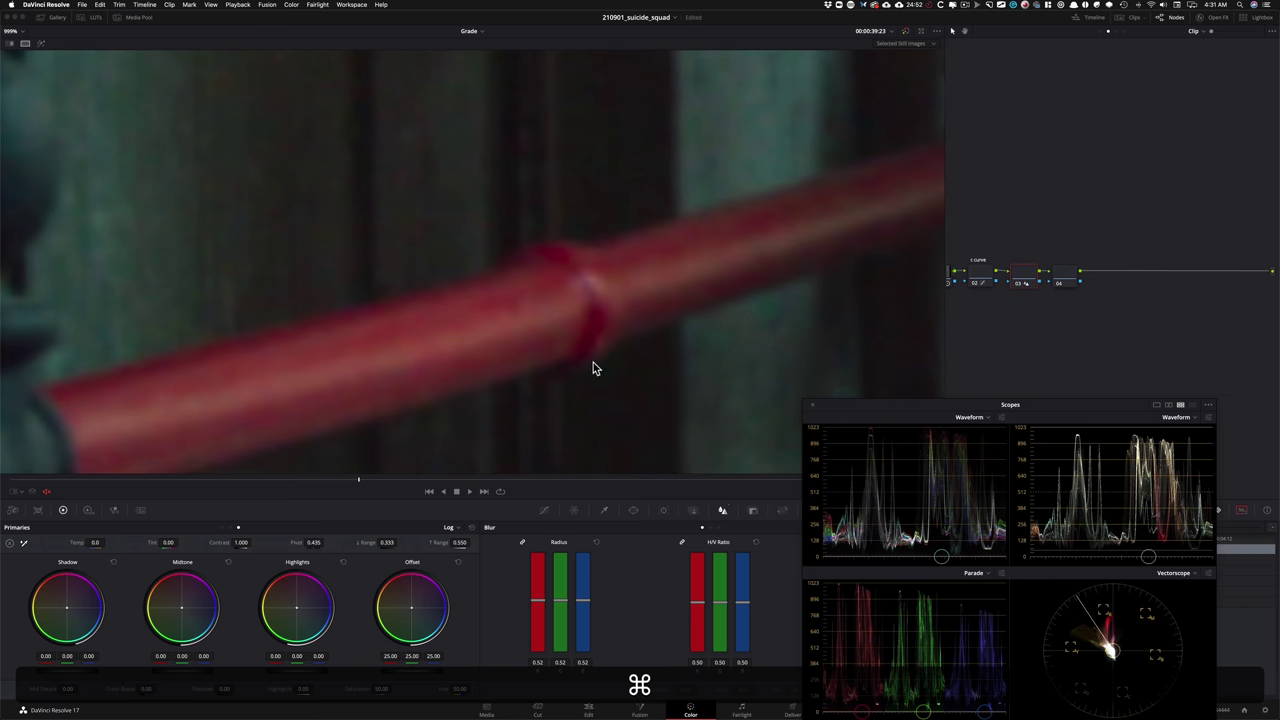
{"action": "key", "text": "super+d"}
{"action": "key", "text": "super+d"}
{"action": "key", "text": "super+3"}
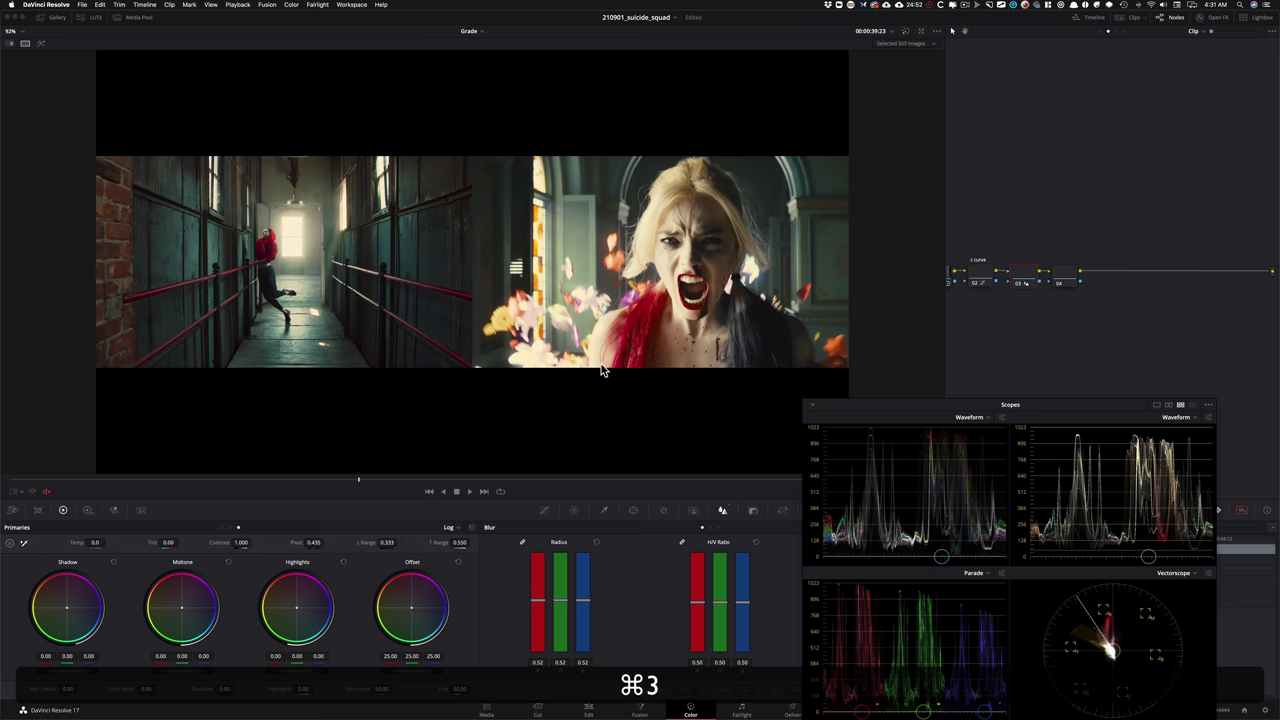
- Switch the primaries of node 03 to wheels and set Mid/Detail to -40.93
{"action": "left_click_drag", "start_coordinate": [891, 414], "coordinate": [965, 411]}
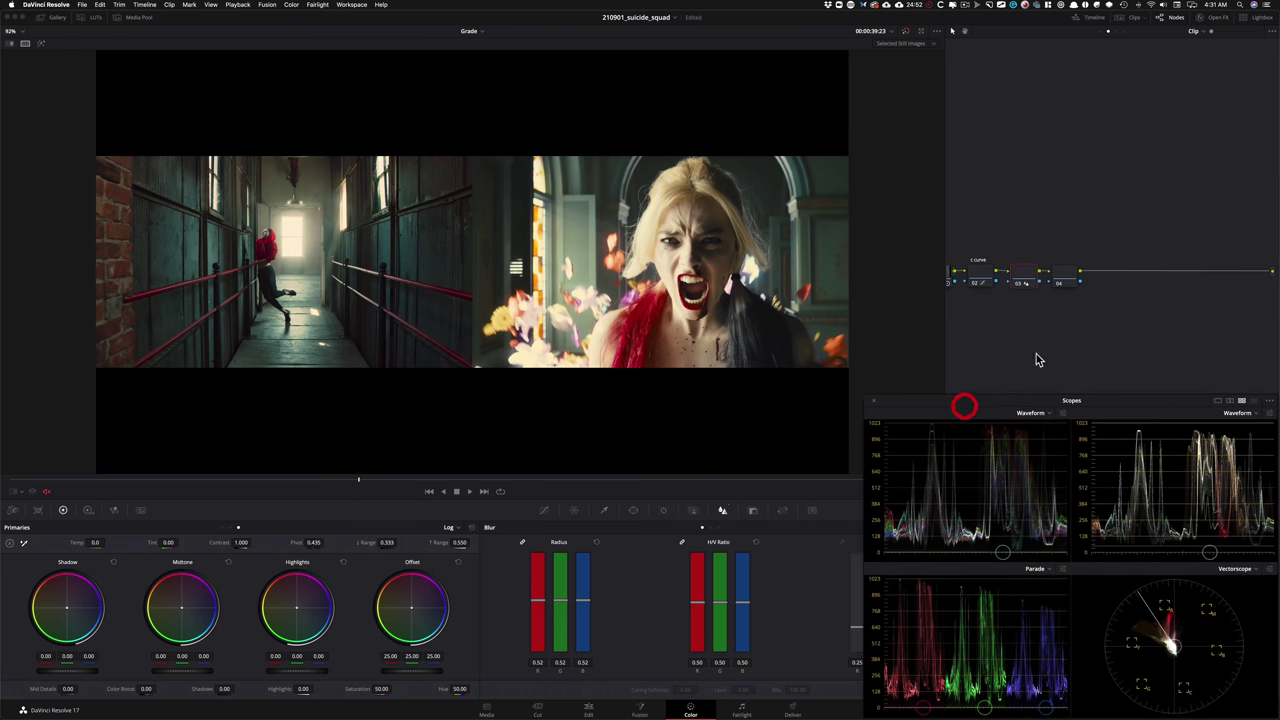
{"action": "key", "text": "alt+super+w"}
{"action": "key", "text": "alt+super+w"}
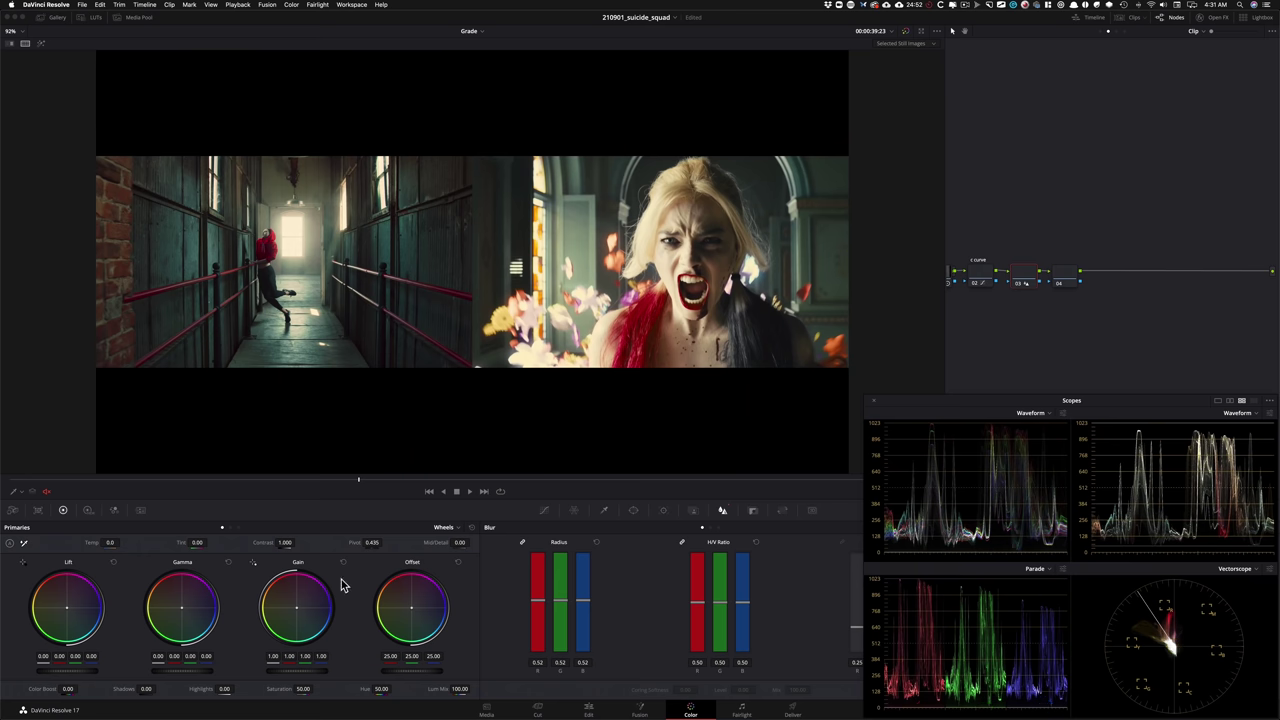
{"action": "left_click_drag", "start_coordinate": [462, 542], "coordinate": [411, 542]}
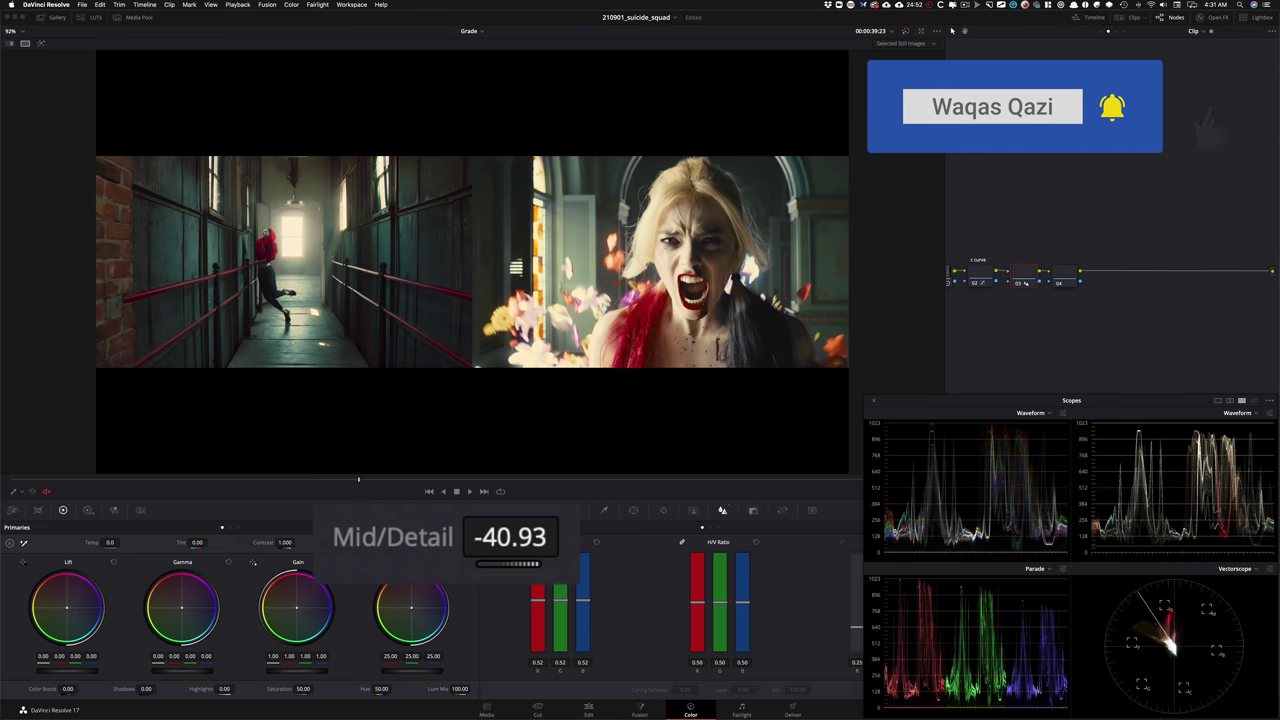
- Examine the dancer and the railing up close with the softening of node 03 off and on
{"action": "key", "text": "super+d"}
{"action": "left_click_drag", "start_coordinate": [304, 360], "coordinate": [446, 383]}
{"action": "key", "text": "2"}
{"action": "scroll", "coordinate": [446, 320], "scroll_direction": "up", "scroll_amount": 8}
{"action": "left_click_drag", "start_coordinate": [400, 312], "coordinate": [571, 534]}
{"action": "scroll", "coordinate": [650, 360], "scroll_direction": "up", "scroll_amount": 3}
{"action": "left_click_drag", "start_coordinate": [629, 420], "coordinate": [606, 407]}
{"action": "key", "text": "super+d"}
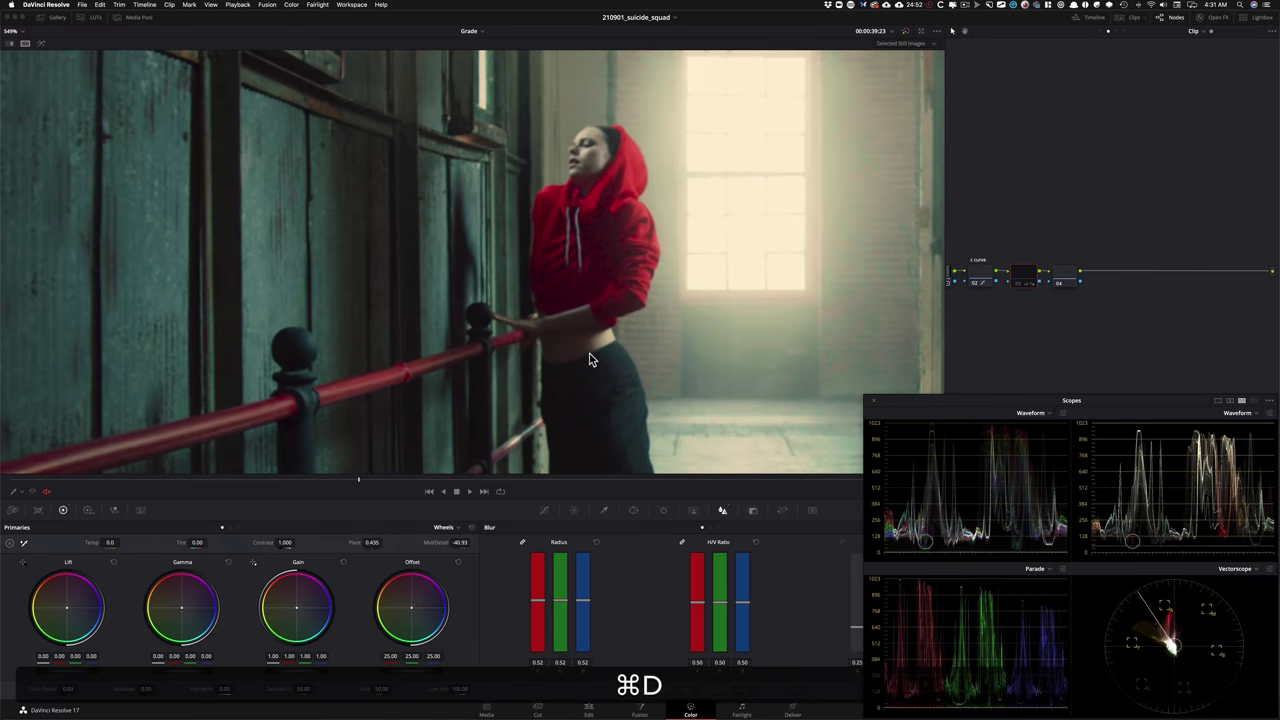
{"action": "scroll", "coordinate": [610, 316], "scroll_direction": "up", "scroll_amount": 3}
{"action": "key", "text": "super+d"}
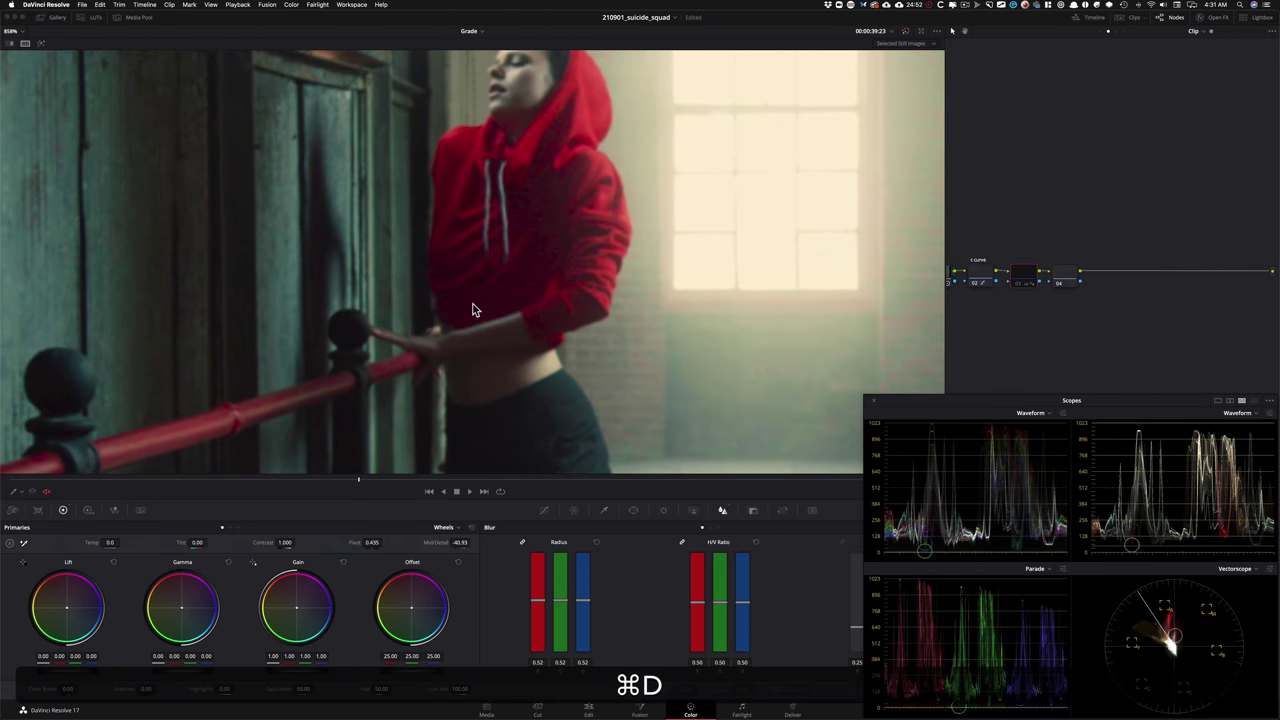
{"action": "key", "text": "super+d"}
{"action": "key", "text": "super+d"}
{"action": "key", "text": "super+d"}
{"action": "key", "text": "super+d"}
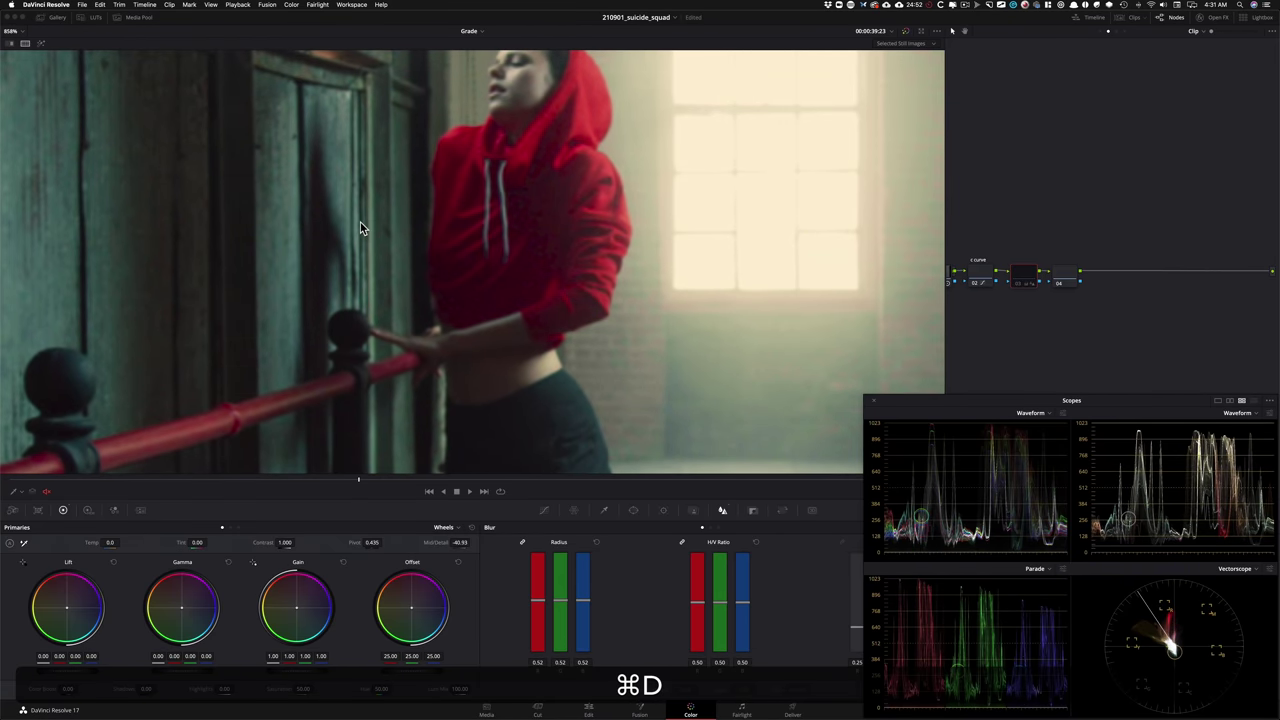
{"action": "key", "text": "super+d"}
- Examine the dancer's face and hood closely with node 03 off and on
{"action": "key", "text": "super+2"}
{"action": "left_click_drag", "start_coordinate": [376, 232], "coordinate": [306, 381]}
{"action": "scroll", "coordinate": [502, 264], "scroll_direction": "up", "scroll_amount": 3}
{"action": "left_click_drag", "start_coordinate": [502, 264], "coordinate": [533, 333]}
{"action": "key", "text": "super+d"}
{"action": "key", "text": "super+d"}
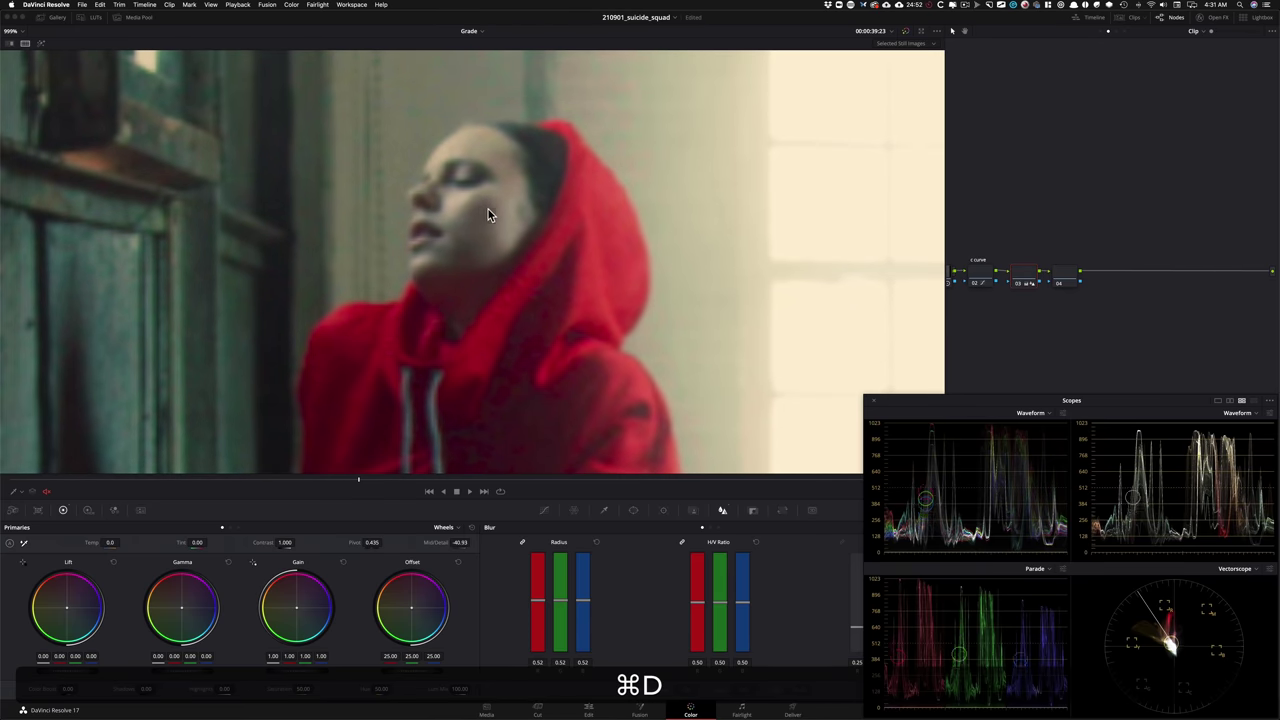
- Return to the side-by-side view on the Color page and compare both images with node 03 off and on
{"action": "key", "text": "shift+3"}
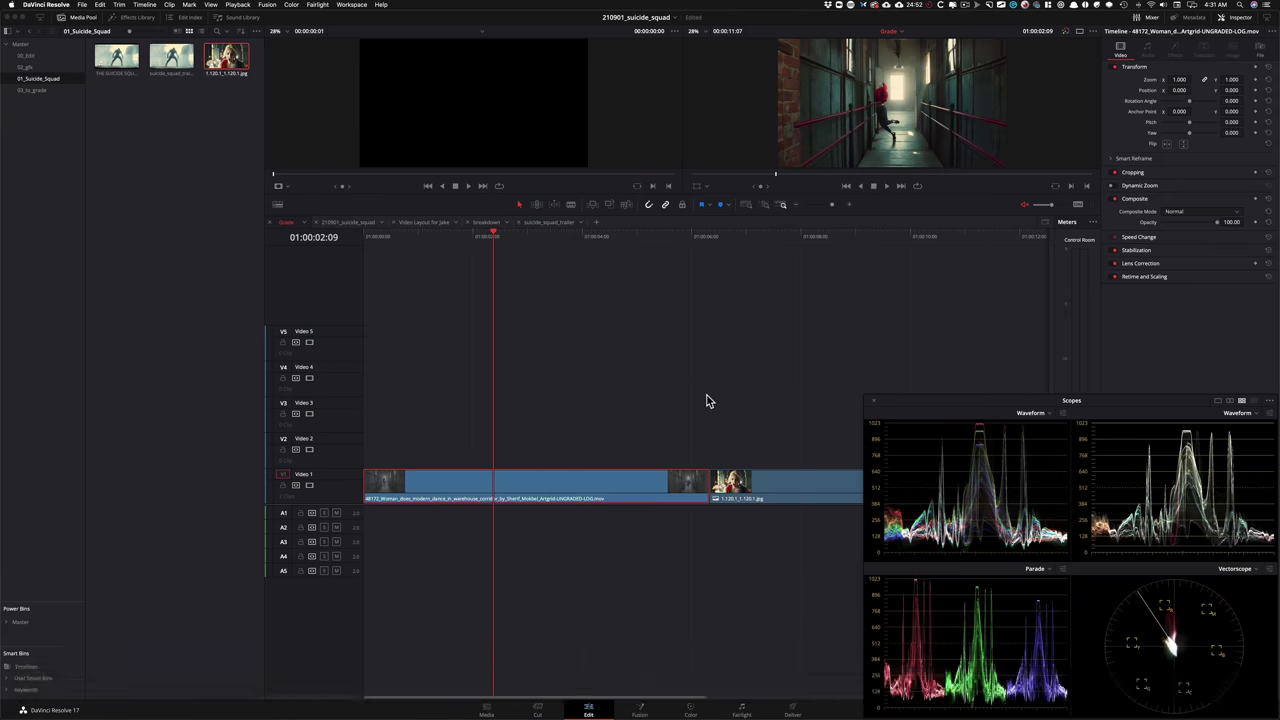
{"action": "key", "text": "5"}
{"action": "key", "text": "2"}
{"action": "key", "text": "3"}
{"action": "key", "text": "2"}
{"action": "scroll", "coordinate": [400, 332], "scroll_direction": "up", "scroll_amount": 2}
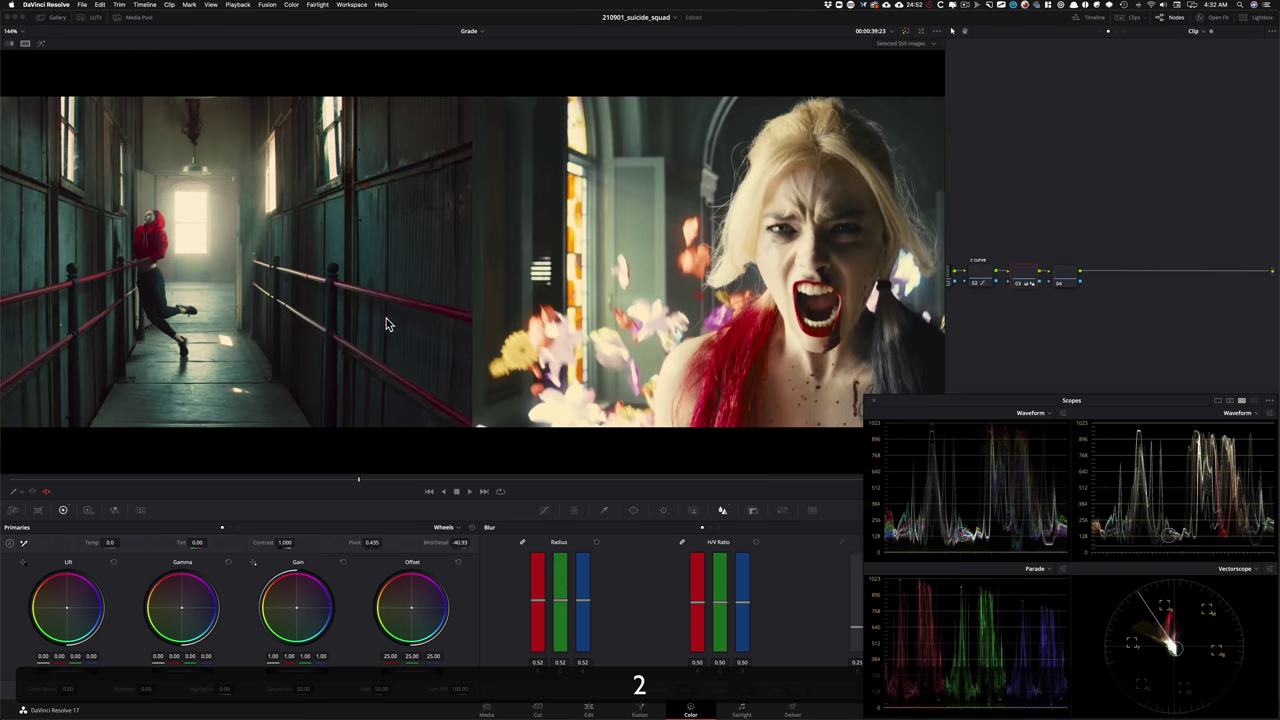
{"action": "key", "text": "super+d"}
{"action": "key", "text": "super+d"}
{"action": "key", "text": "super+d"}
{"action": "key", "text": "super+d"}
{"action": "key", "text": "super+d"}
{"action": "key", "text": "super+d"}
{"action": "key", "text": "super+d"}
{"action": "key", "text": "super+d"}
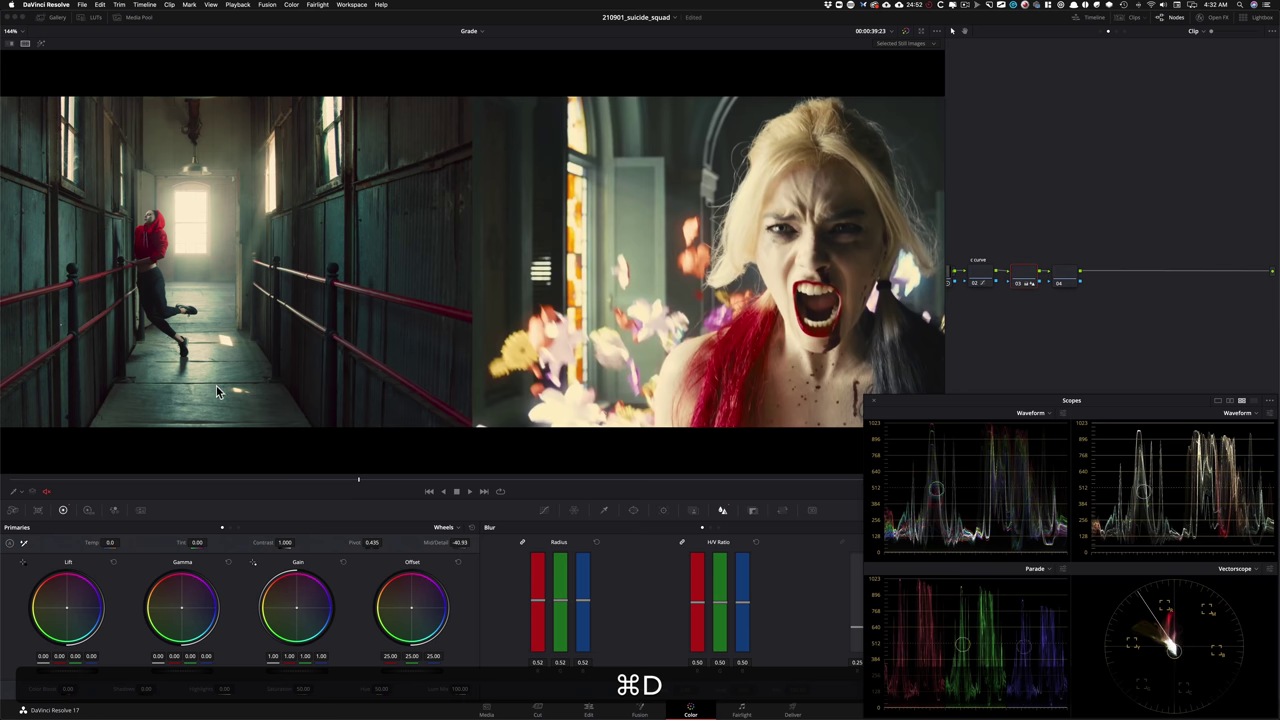
{"action": "key", "text": "super+d"}
{"action": "key", "text": "super+d"}
- Find Glow in the effects library and apply the Resolve FX Light Glow to node 04
{"action": "scroll", "coordinate": [682, 317], "scroll_direction": "down", "scroll_amount": 2}
{"action": "left_click", "coordinate": [1064, 275]}
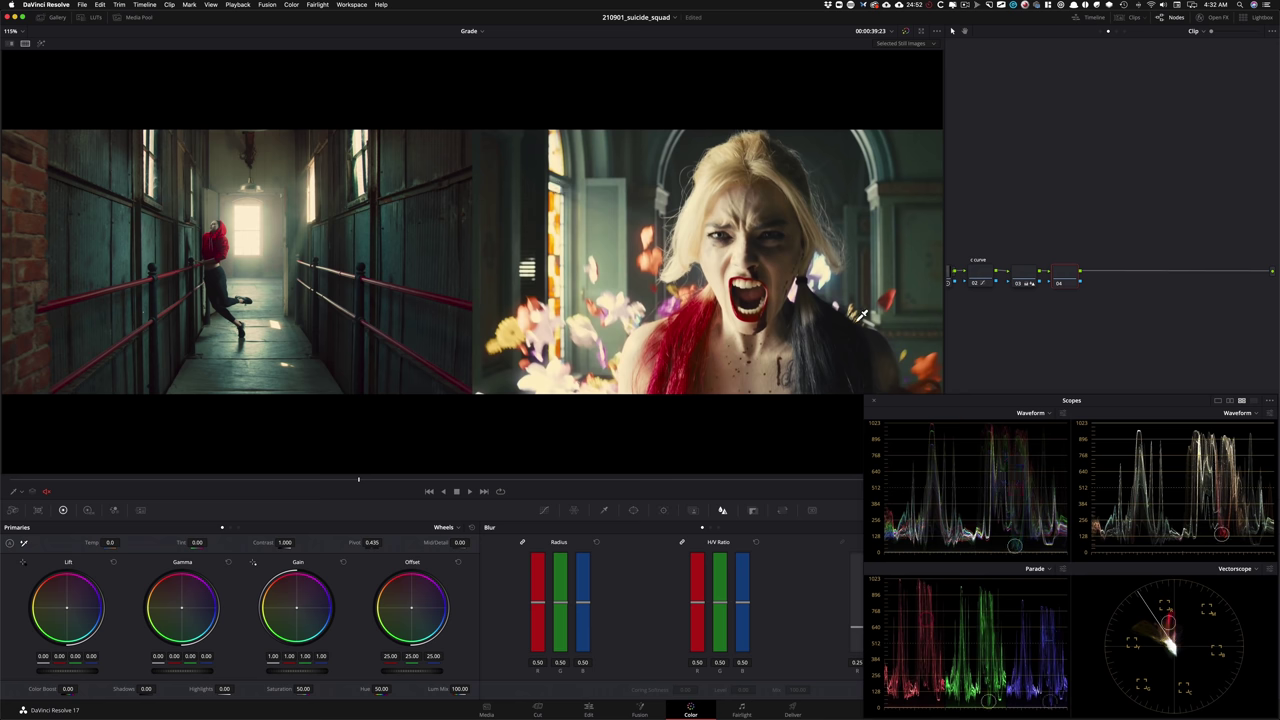
{"action": "left_click", "coordinate": [1226, 20]}
{"action": "left_click", "coordinate": [1185, 45]}
{"action": "key", "text": "super+a"}
{"action": "type", "text": "glow"}
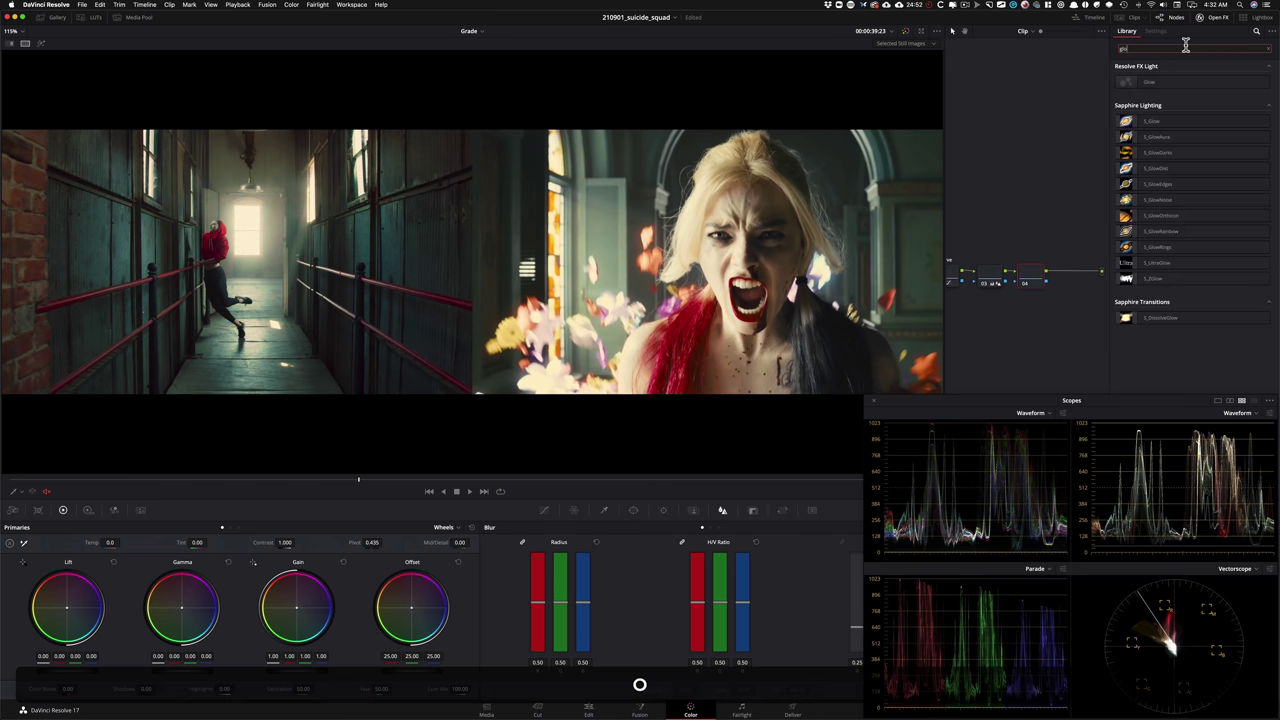
{"action": "left_click_drag", "start_coordinate": [1140, 81], "coordinate": [1033, 281]}
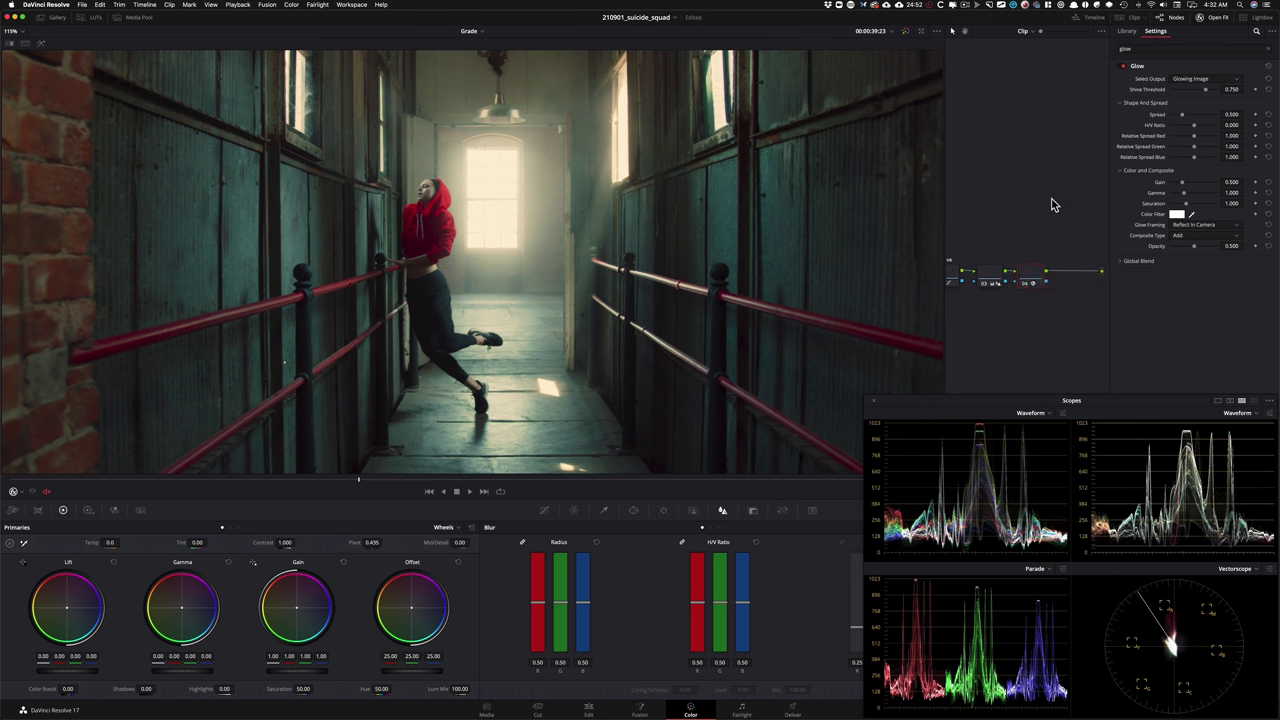
- Show the hallway beside the reference still and set the glow's composite type to Softlight
{"action": "key", "text": "alt+super+w"}
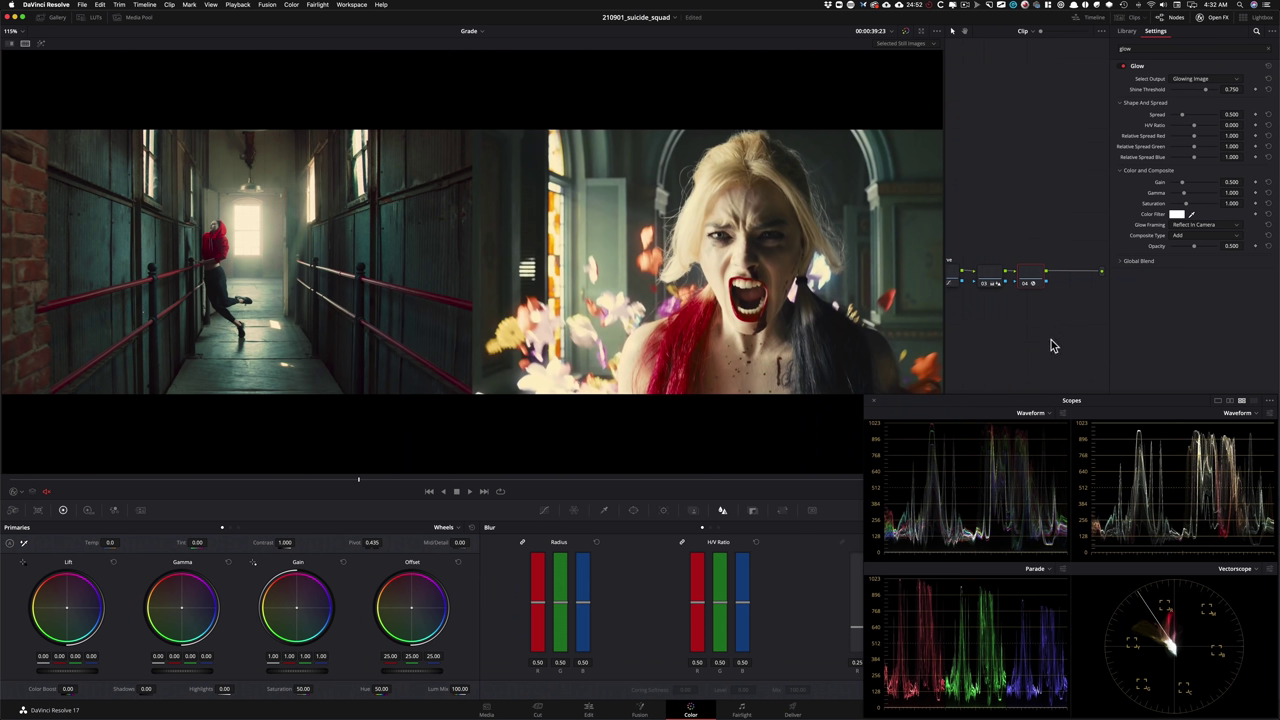
{"action": "left_click", "coordinate": [1203, 235]}
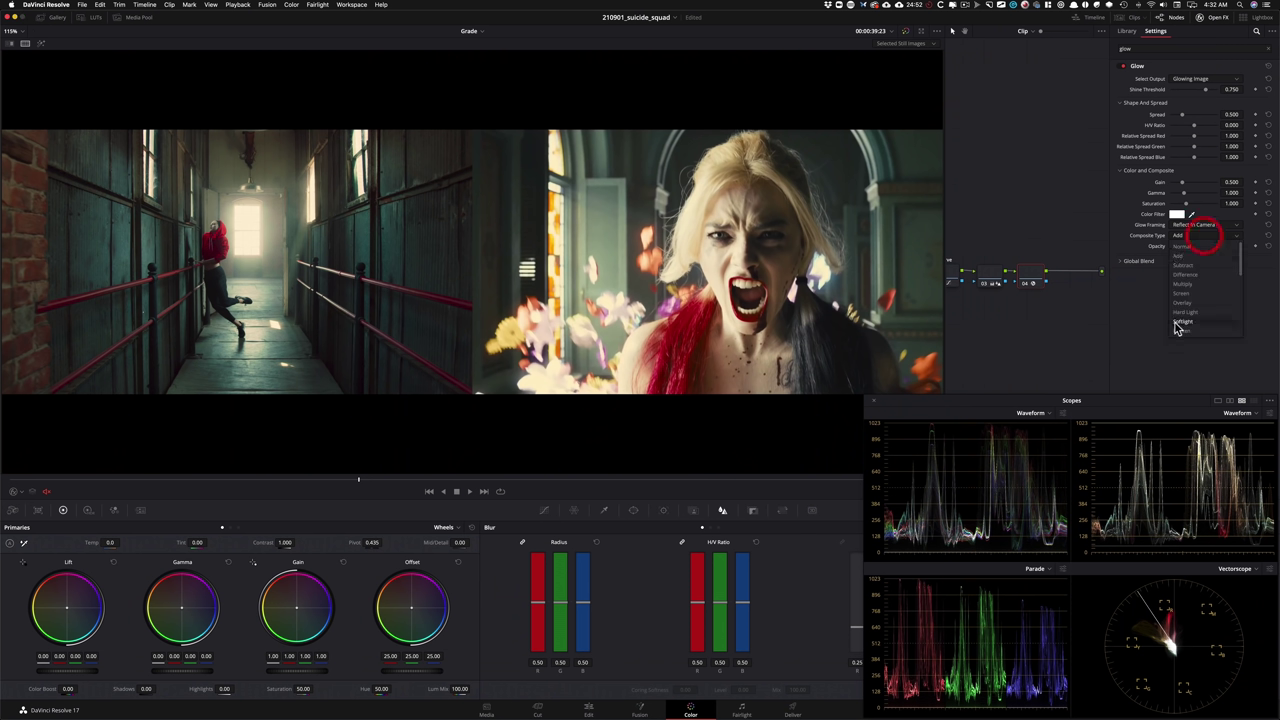
{"action": "left_click", "coordinate": [1202, 321]}
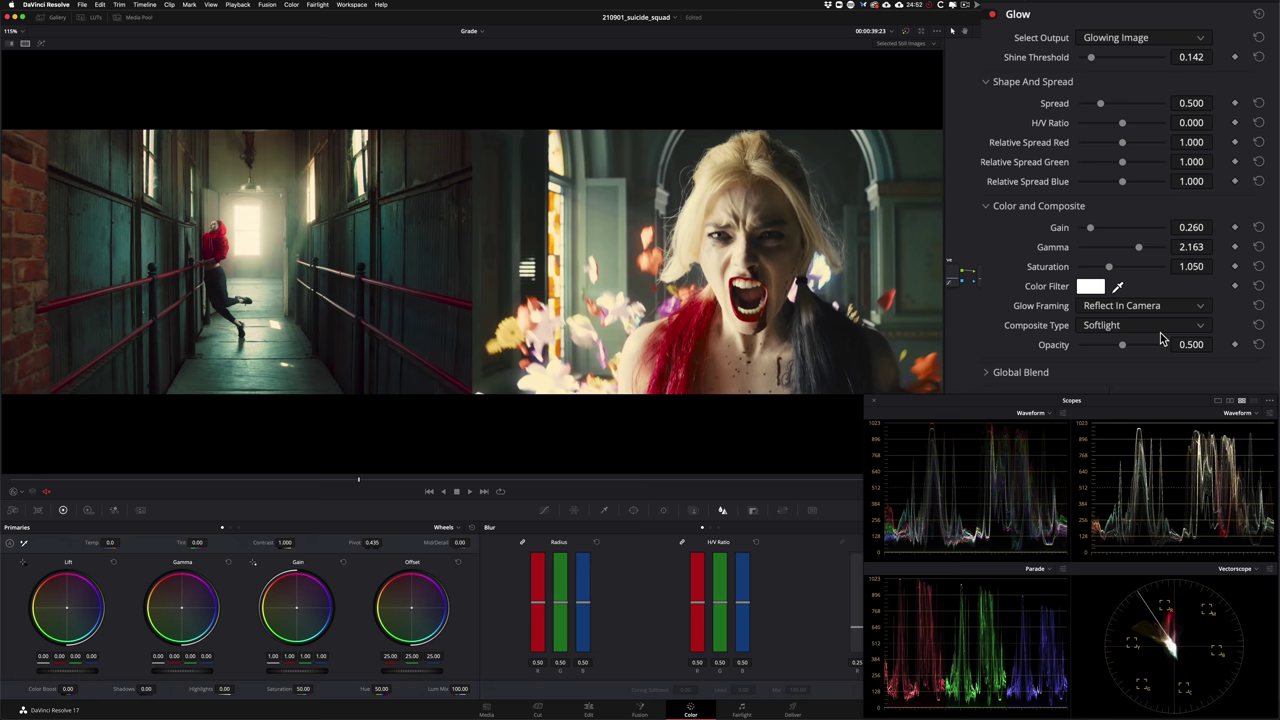
- Compare the fitted frames side by side with the glow of node 04 off and on, and examine the hallway shot full frame
{"action": "key", "text": "shift+z"}
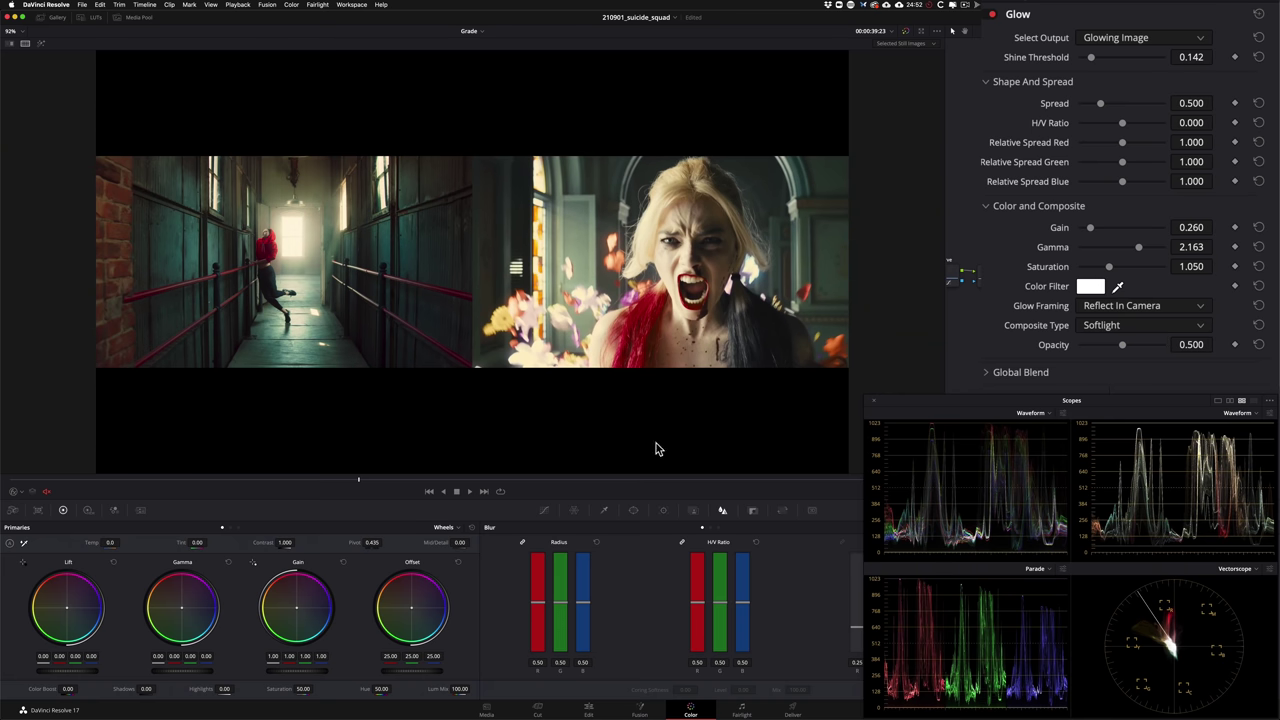
{"action": "key", "text": "3"}
{"action": "key", "text": "shift+4"}
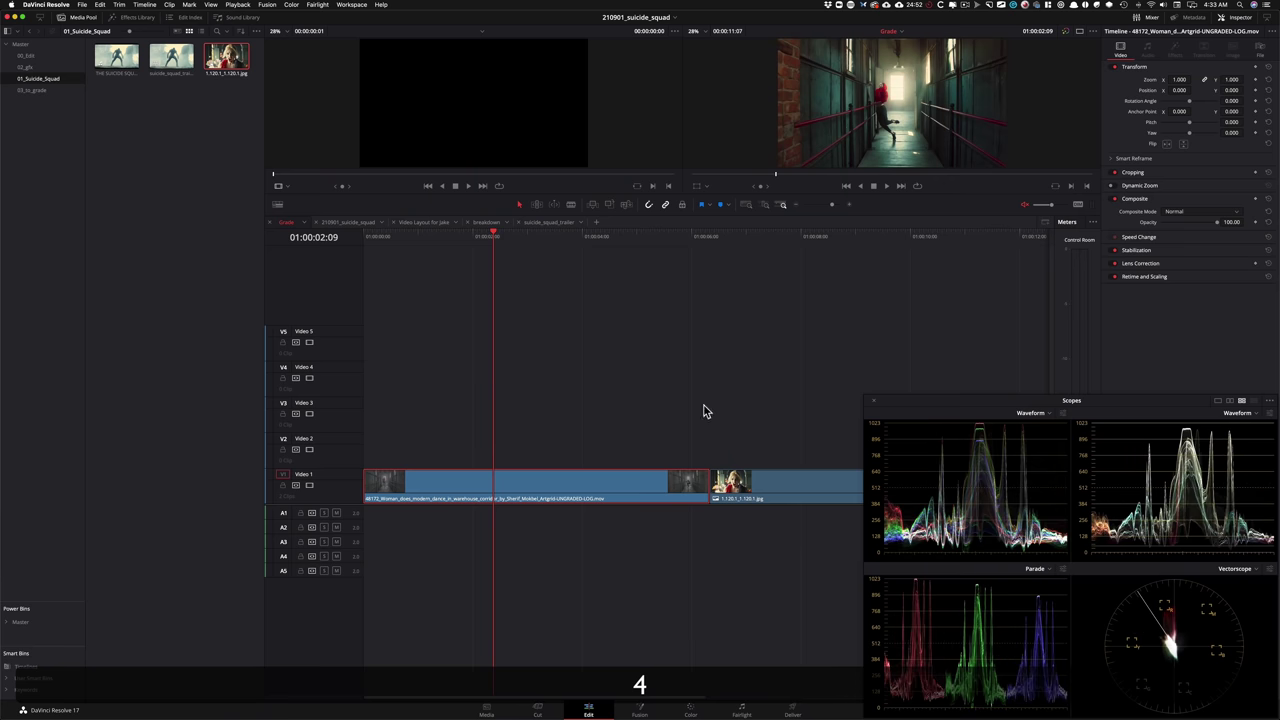
{"action": "key", "text": "shift+5"}
{"action": "key", "text": "super+d"}
{"action": "key", "text": "super+d"}
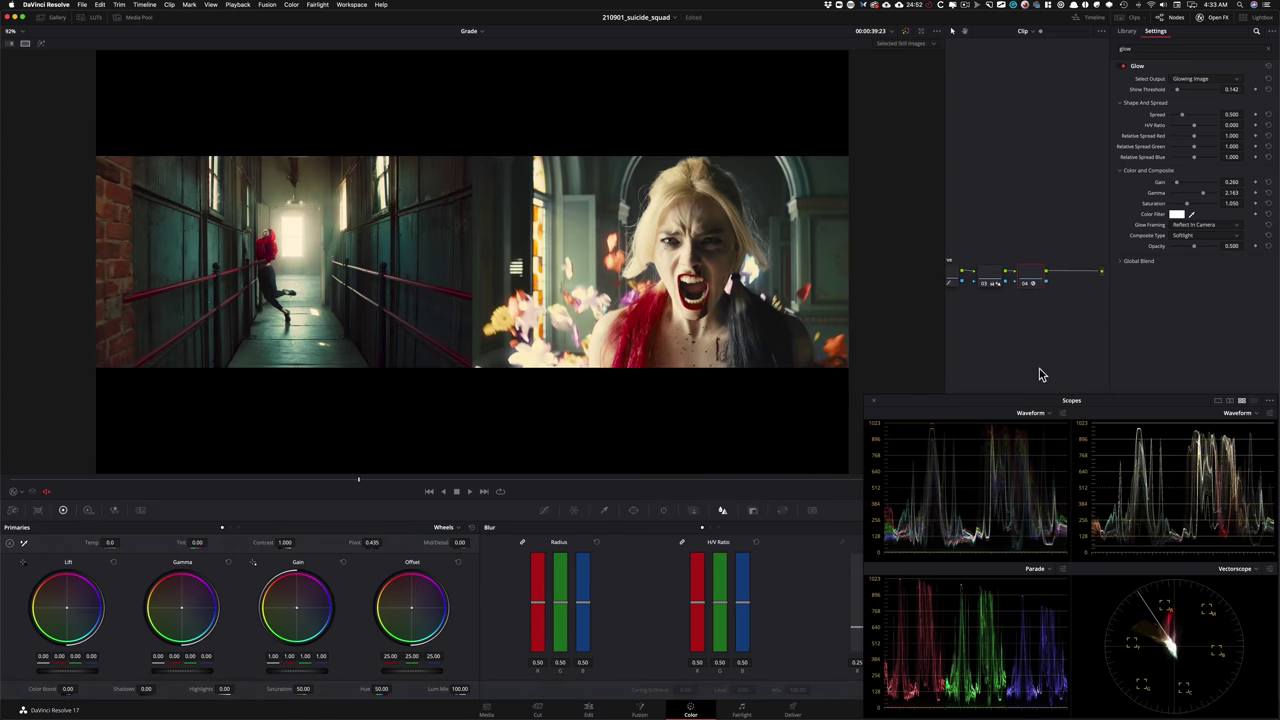
{"action": "key", "text": "super+w"}
{"action": "key", "text": "super+w"}
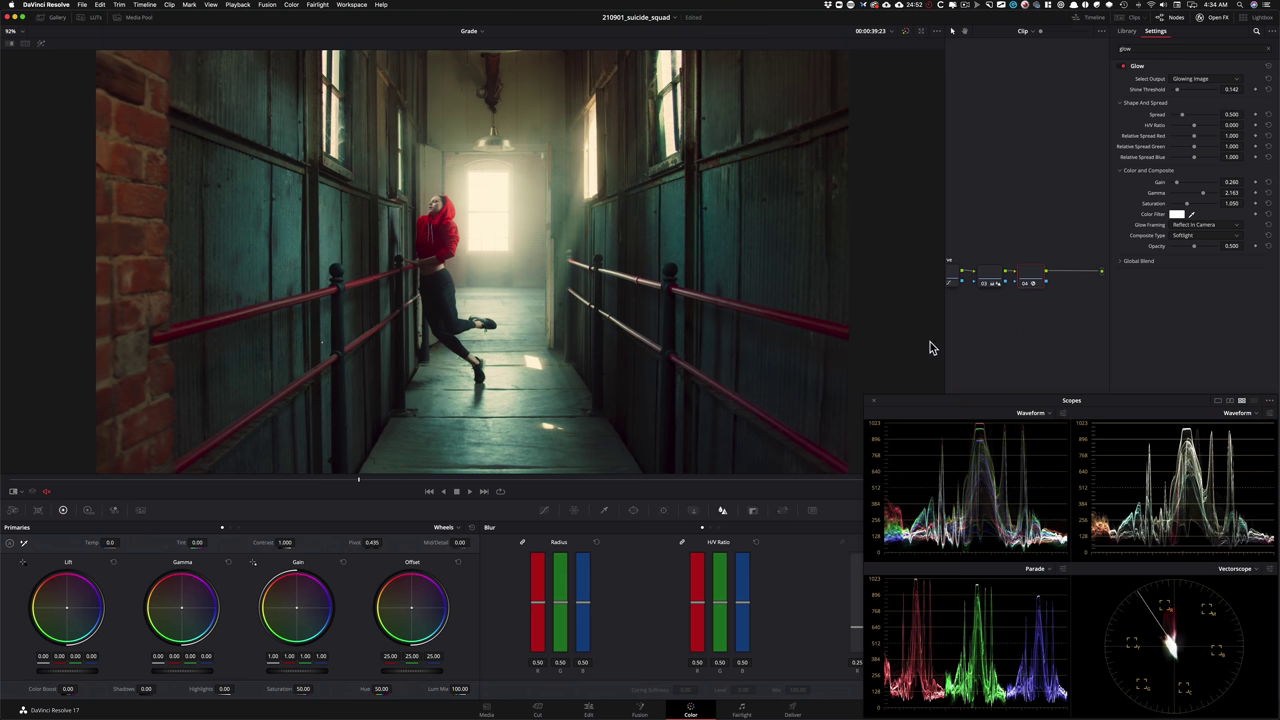
- Lower the saturation at the black end of node 02's Lum Vs Sat curve to 0.73
{"action": "left_click_drag", "start_coordinate": [1053, 236], "coordinate": [1092, 222]}
{"action": "left_click", "coordinate": [1000, 234]}
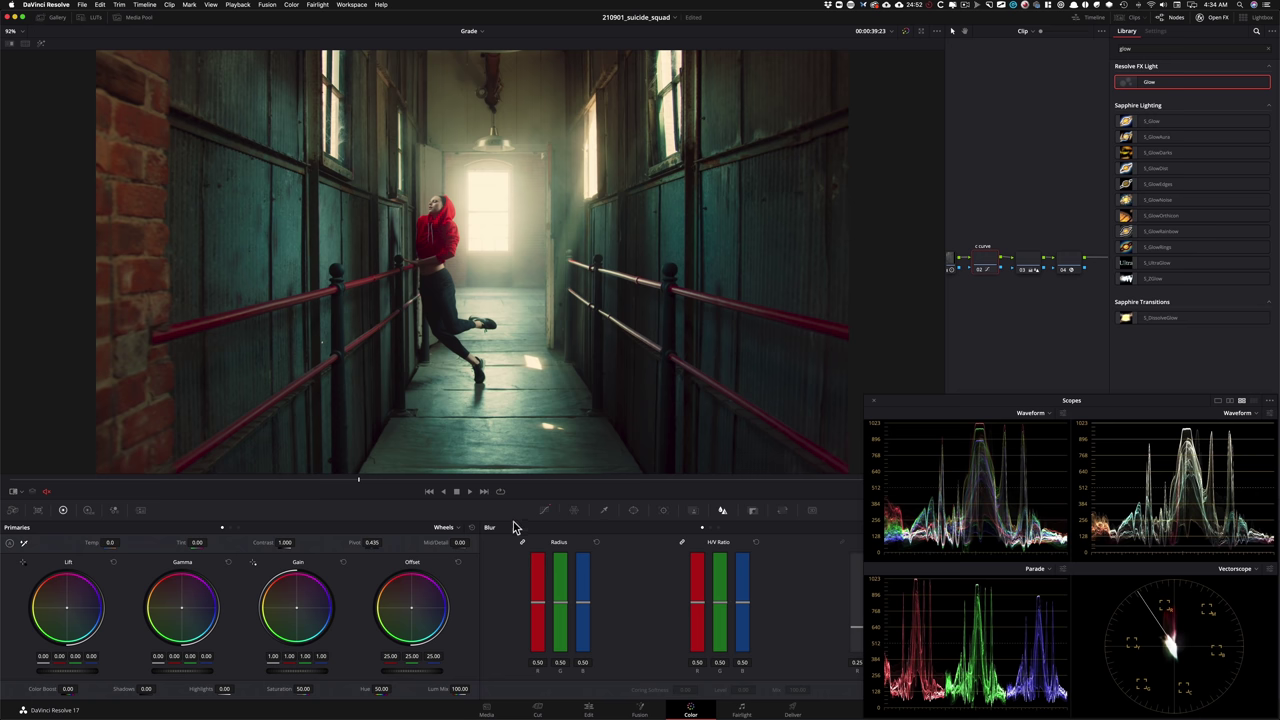
{"action": "left_click", "coordinate": [544, 510]}
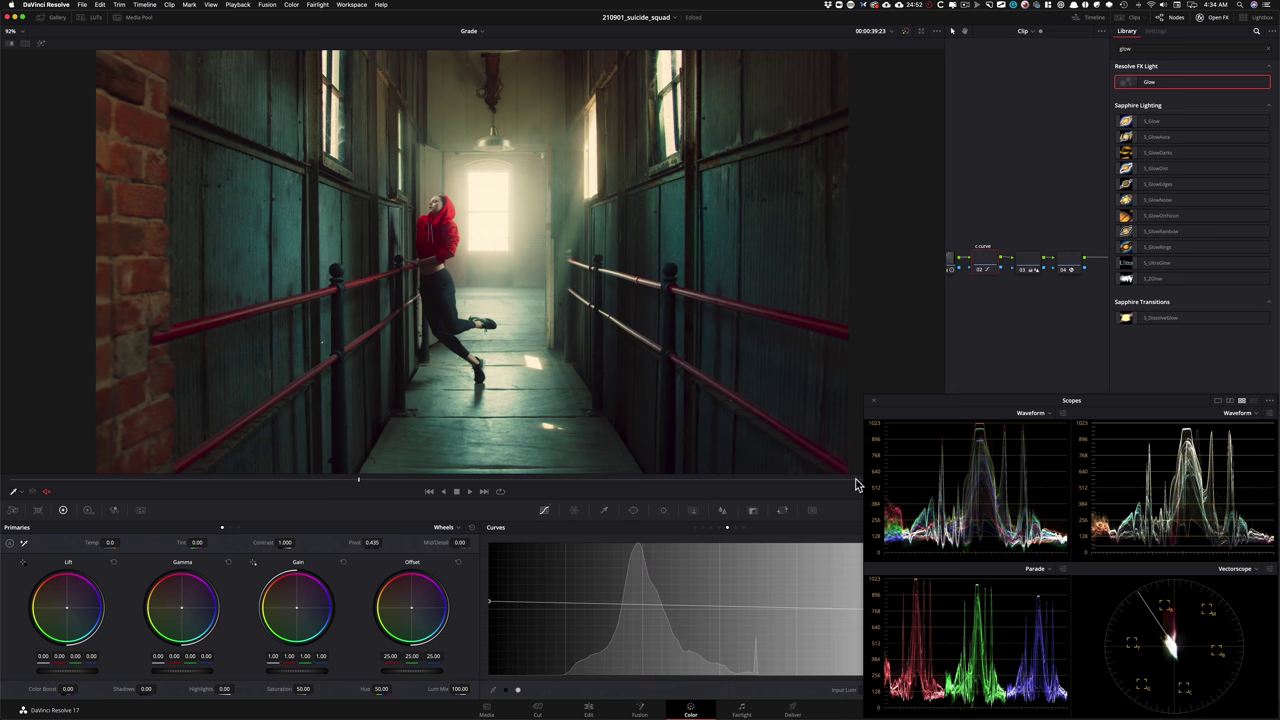
{"action": "left_click_drag", "start_coordinate": [990, 403], "coordinate": [967, 205]}
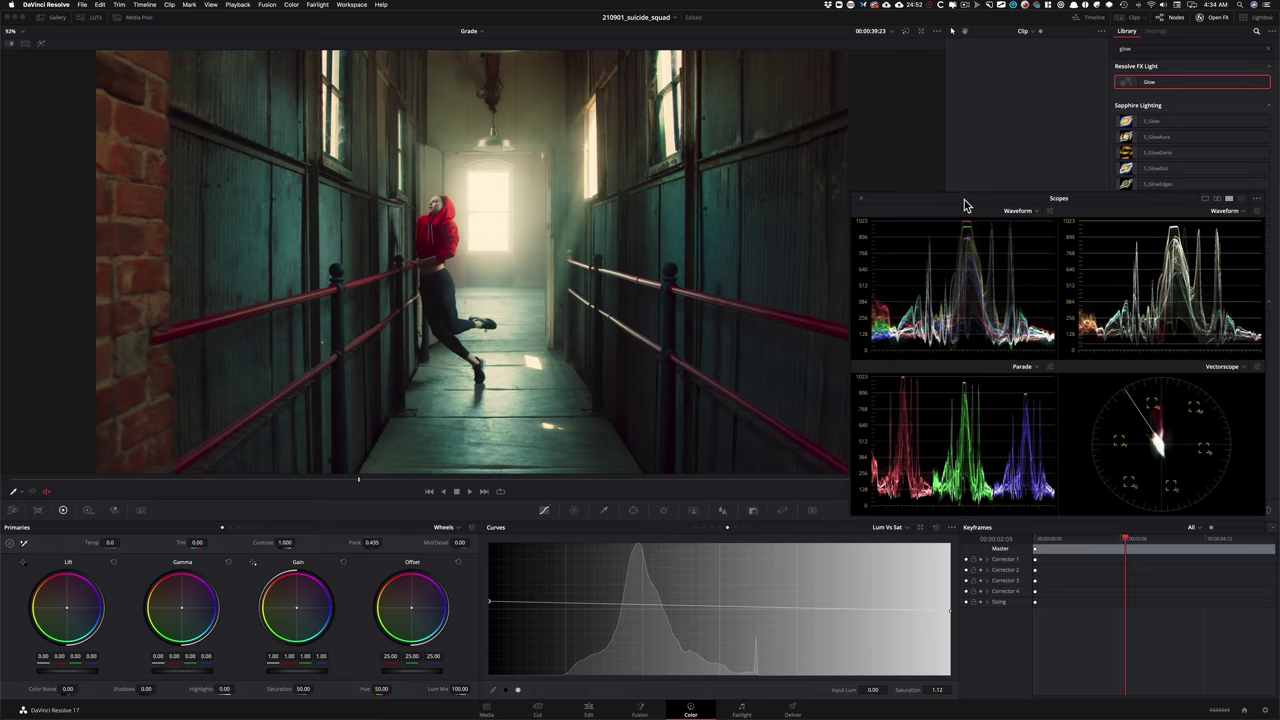
{"action": "left_click_drag", "start_coordinate": [491, 605], "coordinate": [520, 616]}
{"action": "key", "text": "super+w"}
{"action": "key", "text": "ctrl+w"}
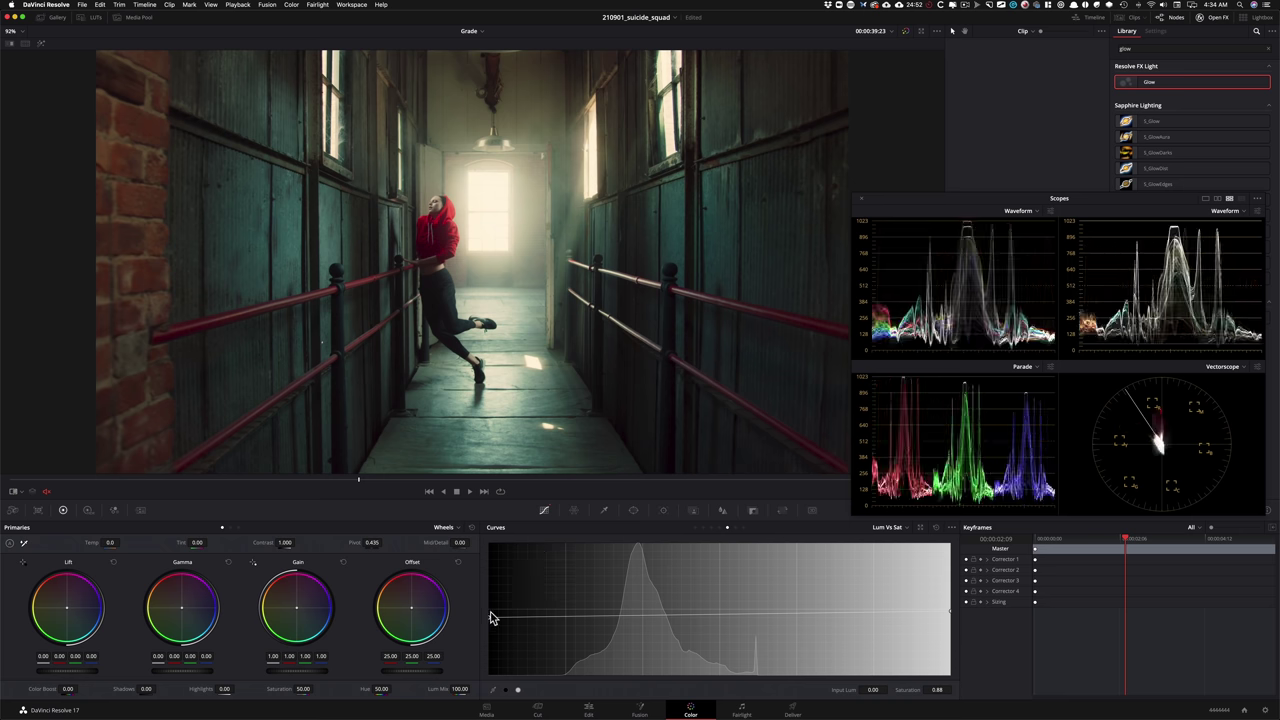
{"action": "left_click_drag", "start_coordinate": [491, 618], "coordinate": [491, 632]}
{"action": "key", "text": "ctrl+w"}
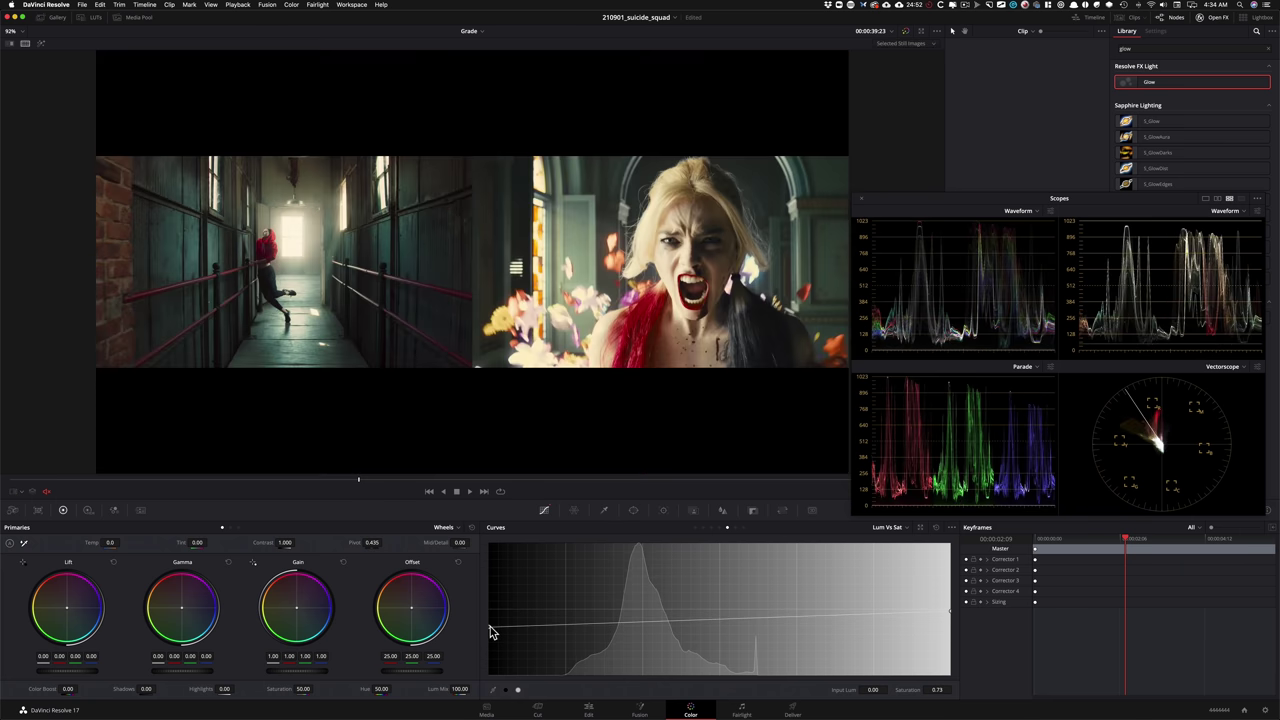
{"action": "left_click", "coordinate": [491, 628]}
- Check the hallway full frame with node 02 off and on, move the scopes back off the node graph, and return to the side-by-side comparison
{"action": "key", "text": "super+w"}
{"action": "key", "text": "super+w"}
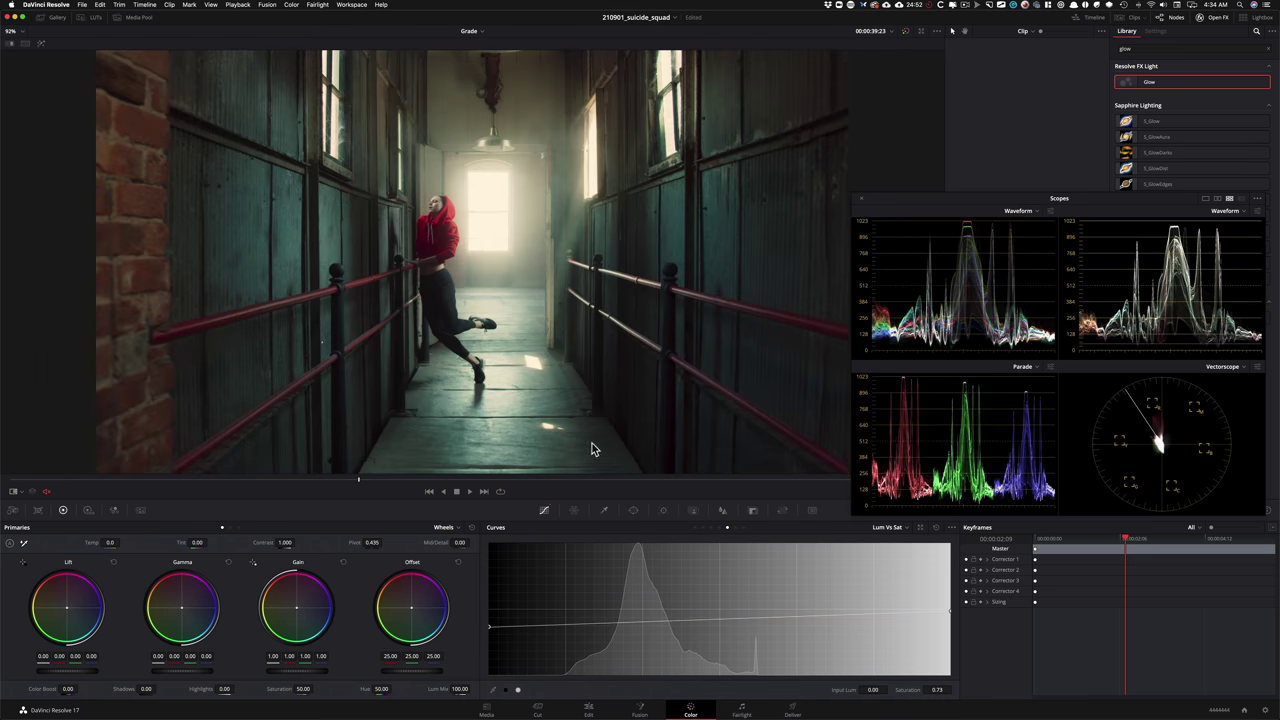
{"action": "key", "text": "ctrl+d"}
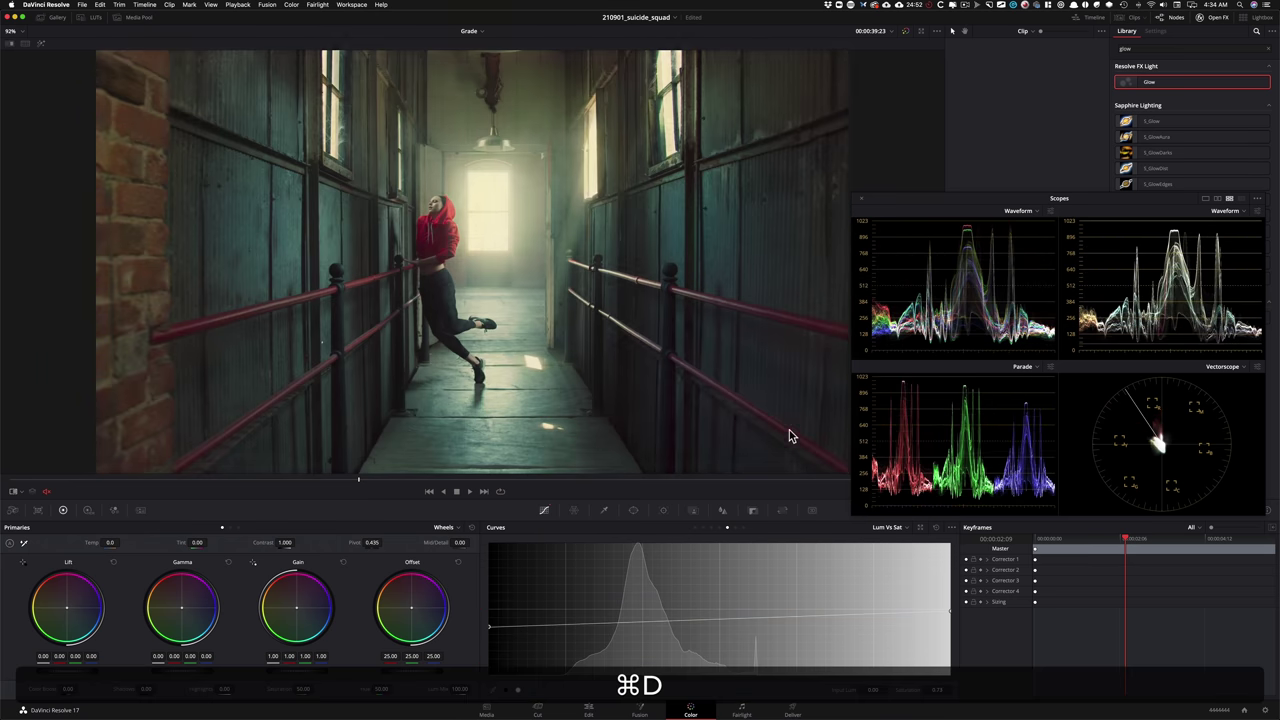
{"action": "left_click_drag", "start_coordinate": [923, 197], "coordinate": [923, 397]}
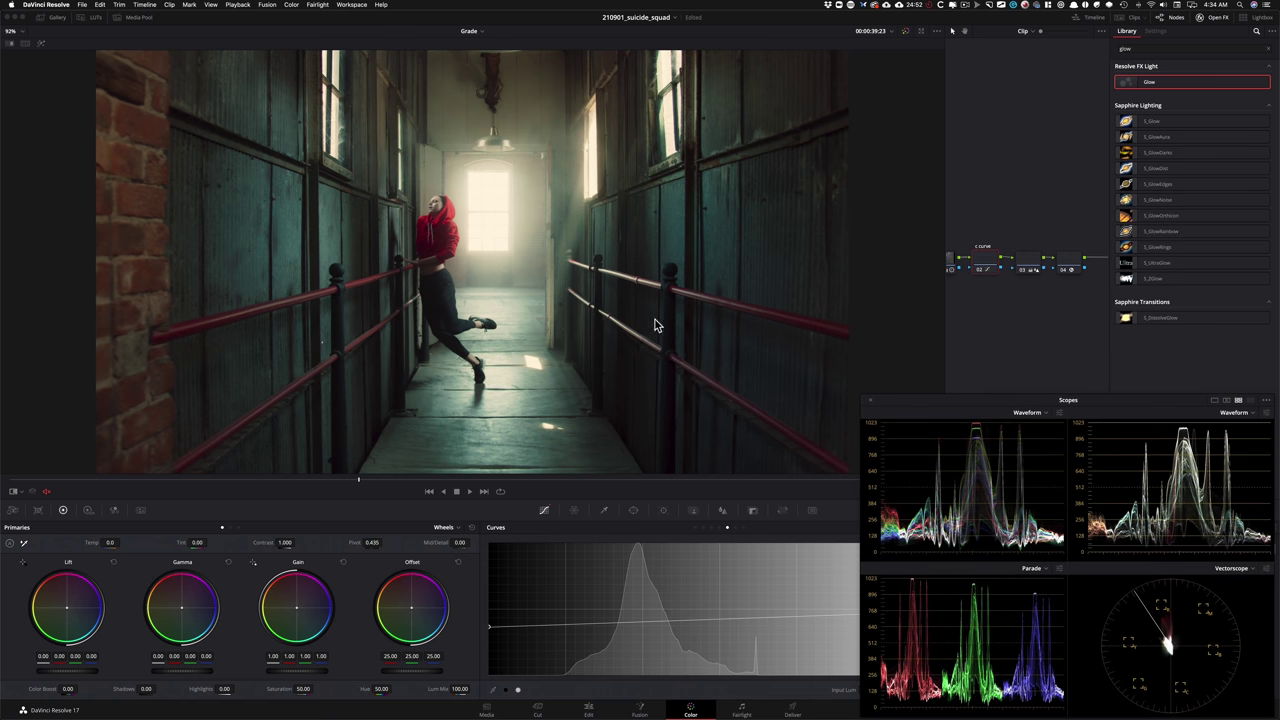
{"action": "key", "text": "ctrl+alt+w"}
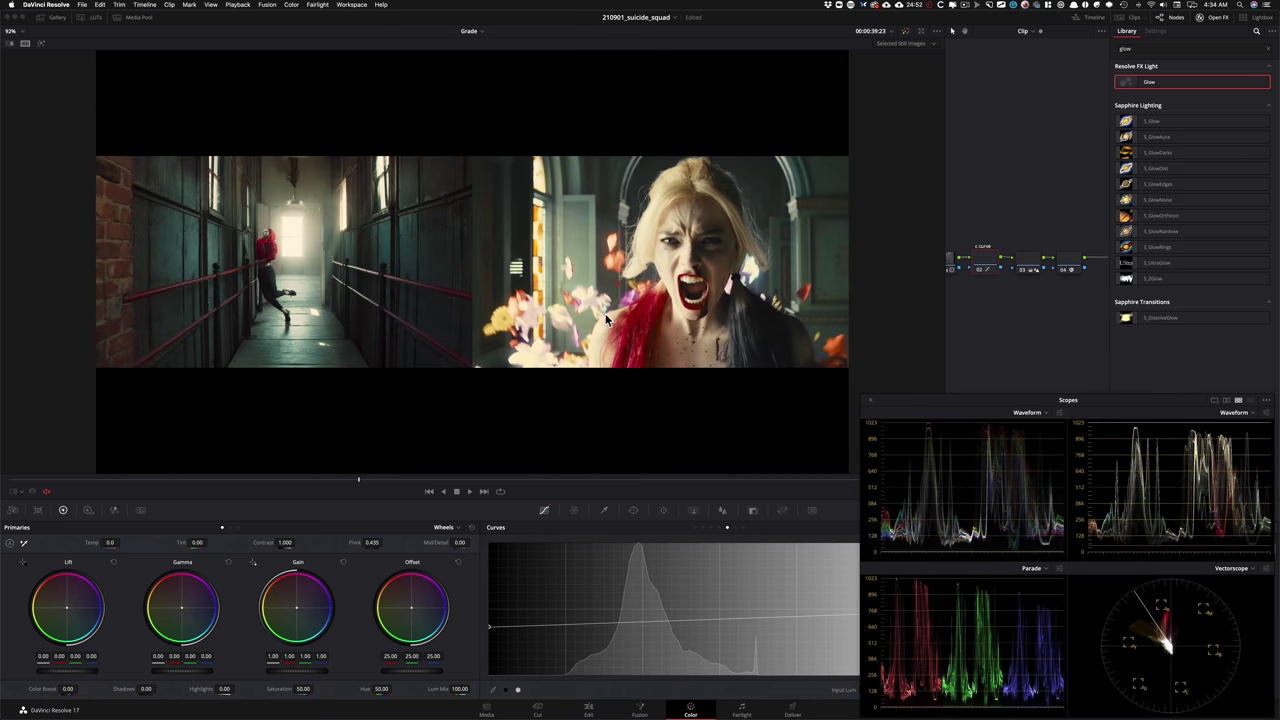
- Select node 01 and show its primaries as Log wheels
{"action": "left_click", "coordinate": [1003, 151]}
{"action": "left_click_drag", "start_coordinate": [1003, 186], "coordinate": [1022, 166]}
{"action": "left_click", "coordinate": [1004, 166]}
{"action": "left_click", "coordinate": [958, 242]}
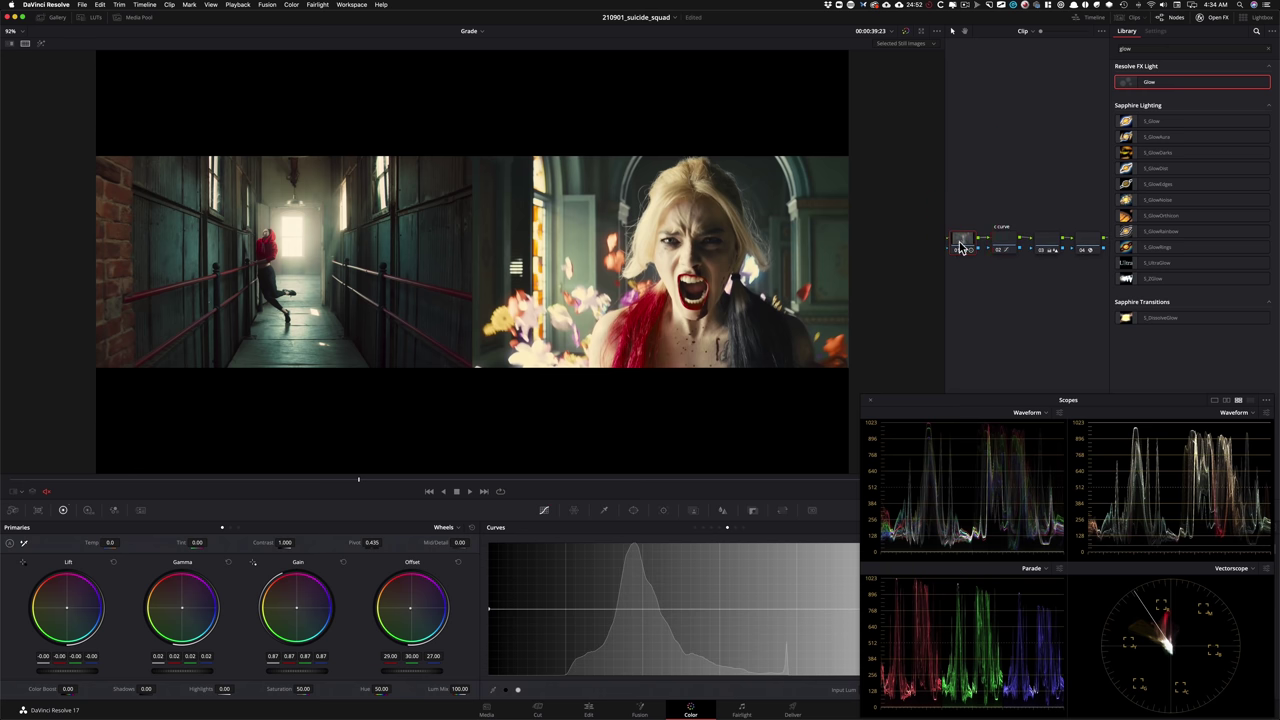
{"action": "key", "text": "alt+z"}
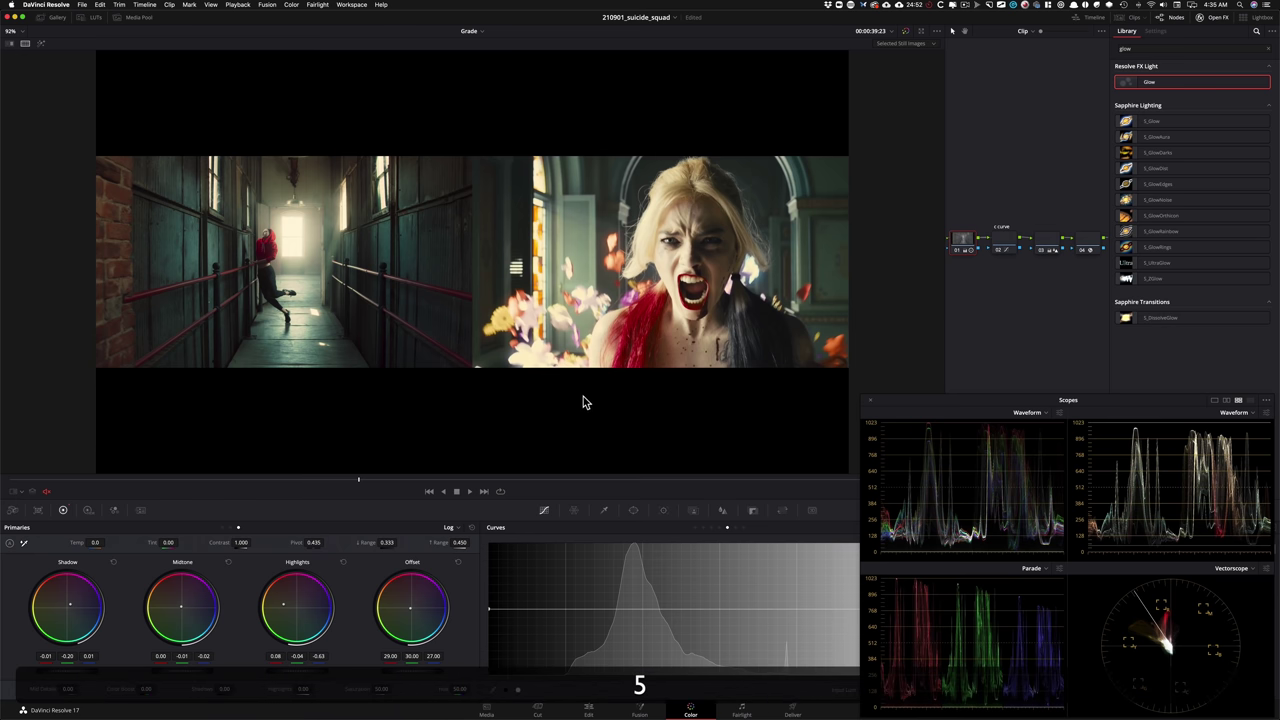
{"action": "left_click", "coordinate": [1015, 319]}
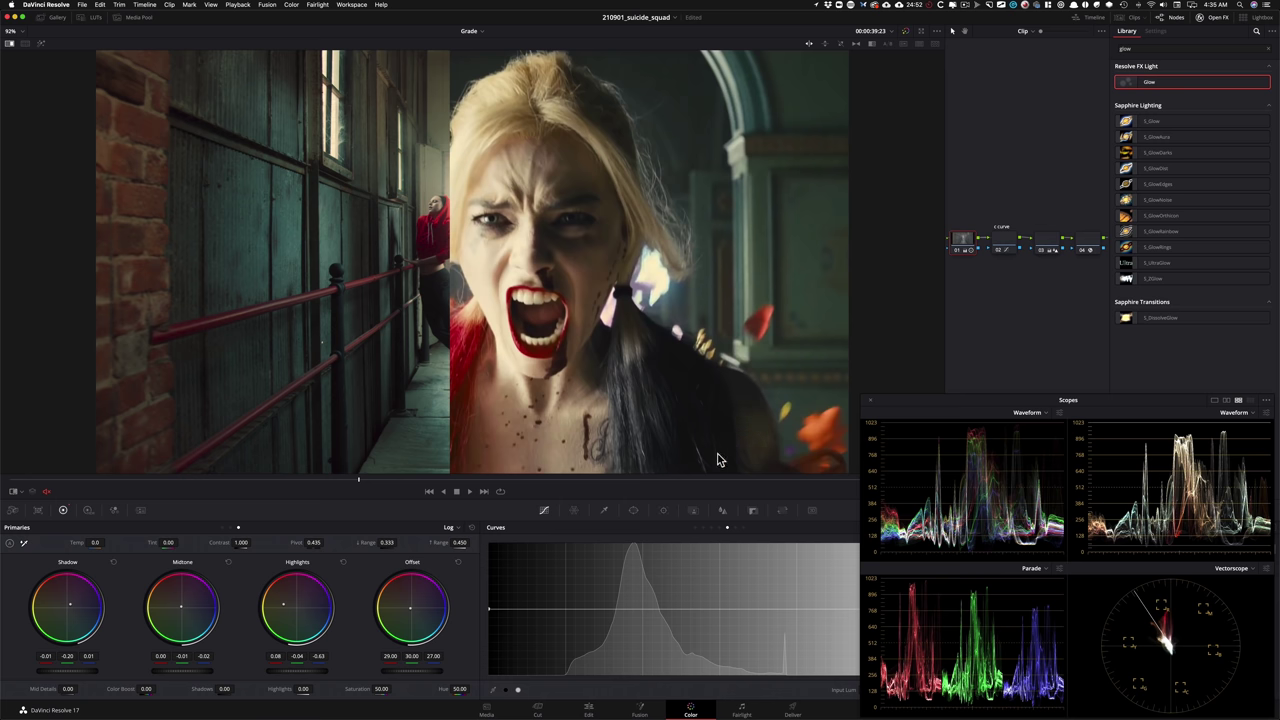
- Compare the hallway with the reference in a wipe, with all grades bypassed and enabled, and view the hallway shot alone
{"action": "key", "text": "shift+d"}
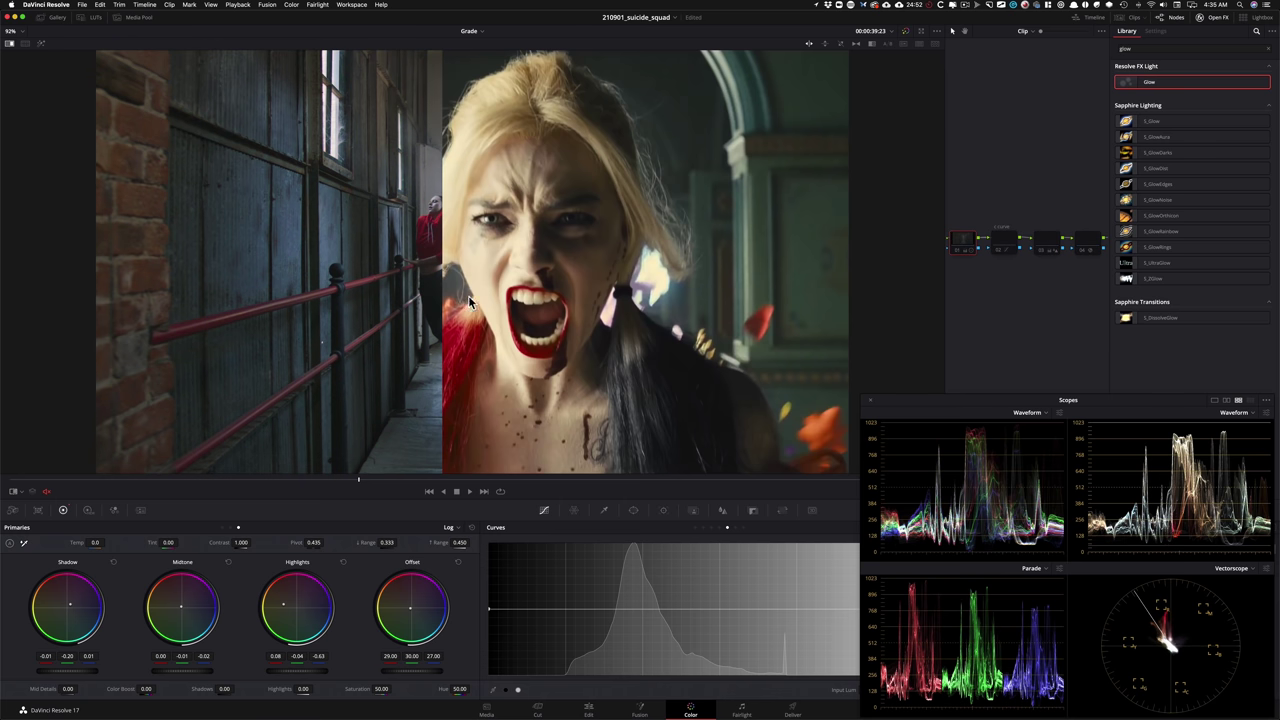
{"action": "left_click_drag", "start_coordinate": [462, 300], "coordinate": [473, 297]}
{"action": "key", "text": "alt+d"}
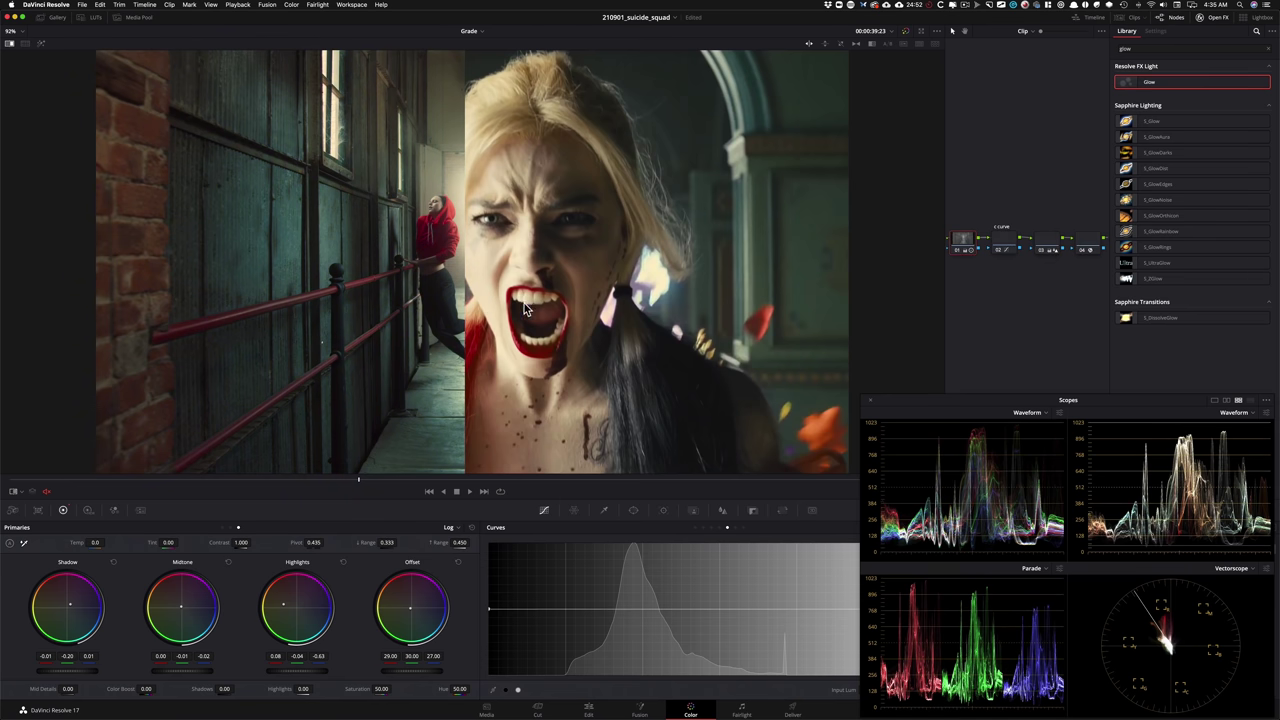
{"action": "key", "text": "super+w"}
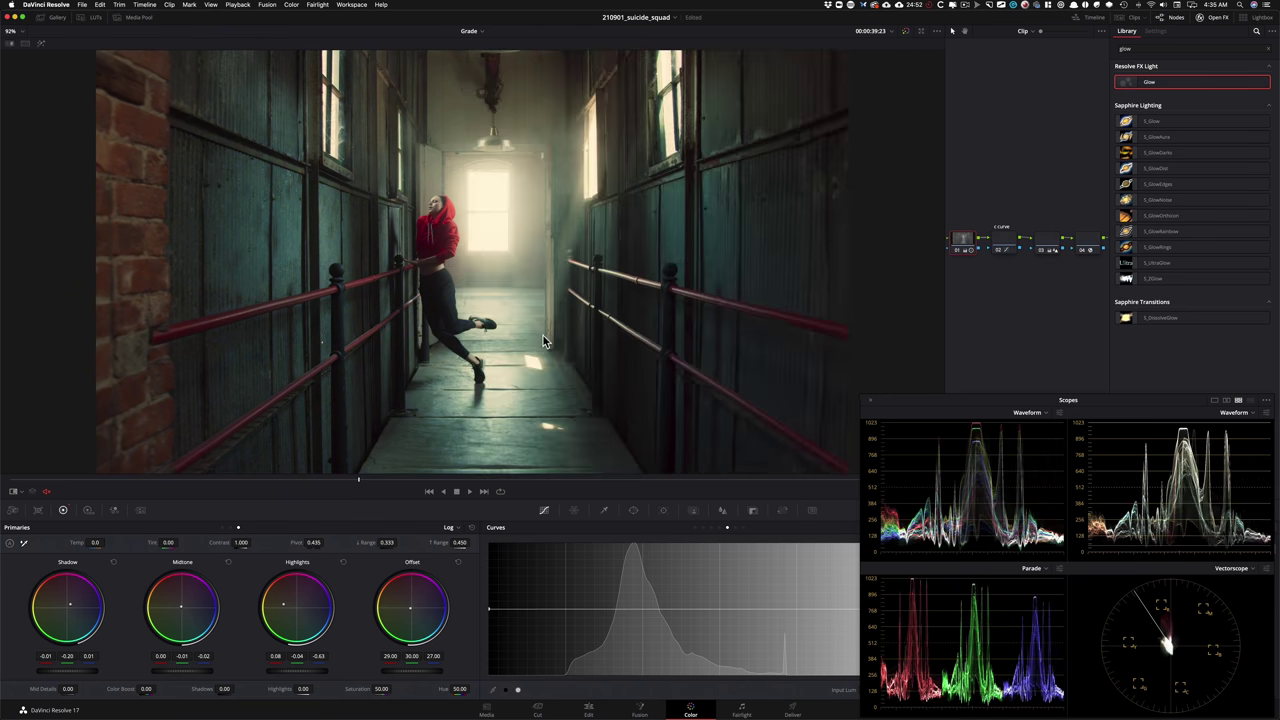
{"action": "key", "text": "super+w"}
{"action": "mouse_move", "coordinate": [546, 334]}
{"action": "left_mouse_down"}
{"action": "mouse_move", "coordinate": [533, 338]}
{"action": "mouse_move", "coordinate": [547, 341]}
{"action": "left_mouse_up"}
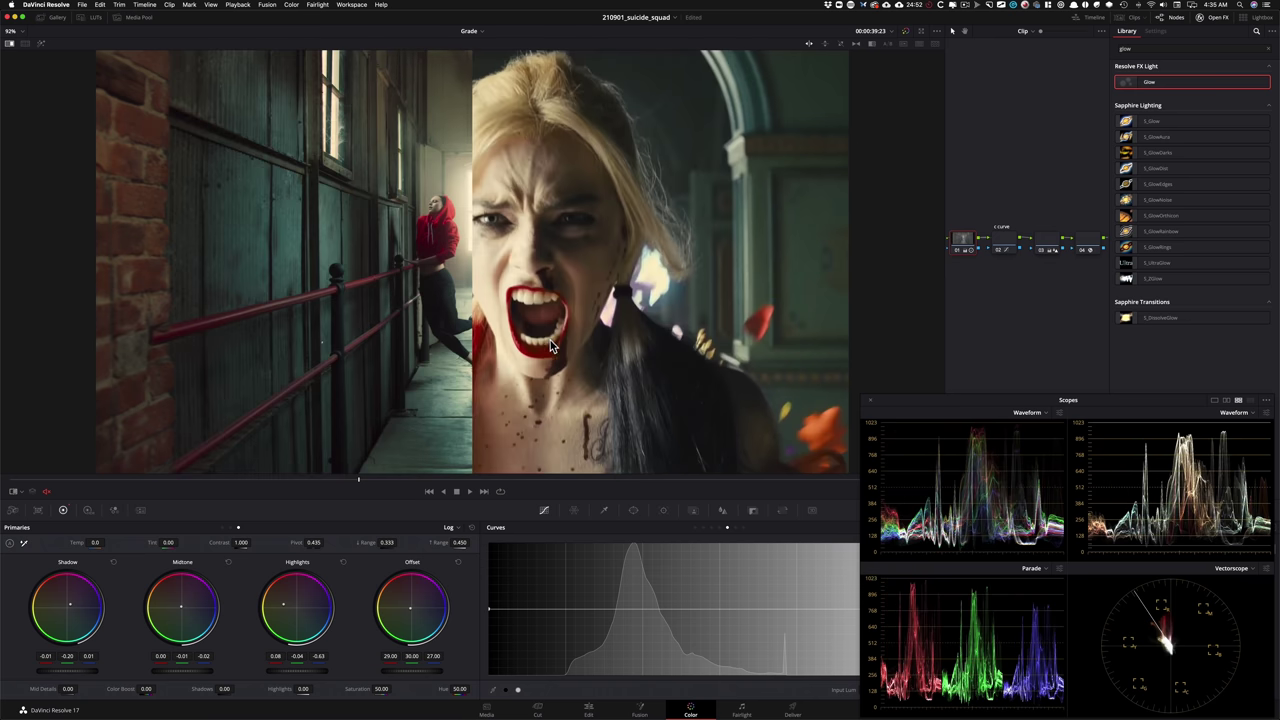
{"action": "key", "text": "super+w"}
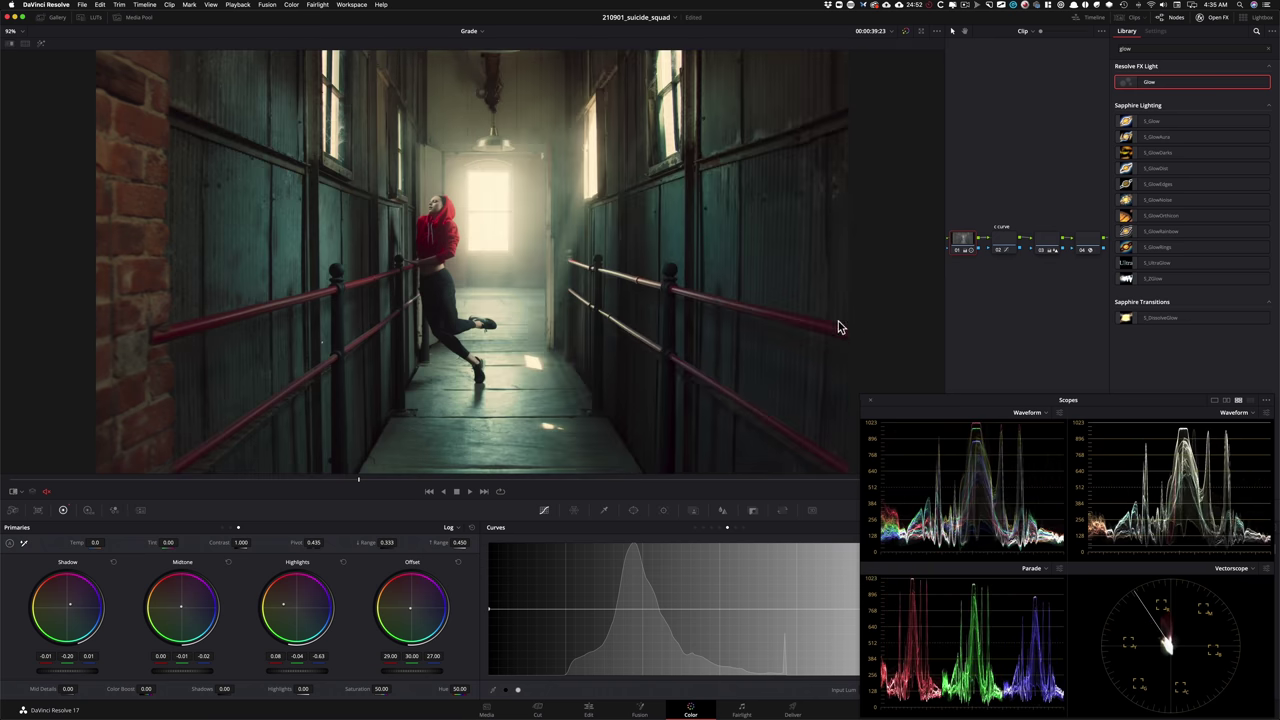
- Close the effects library, bring all four nodes into view, refit the hallway frame, and select node 01
{"action": "key", "text": "super+minus"}
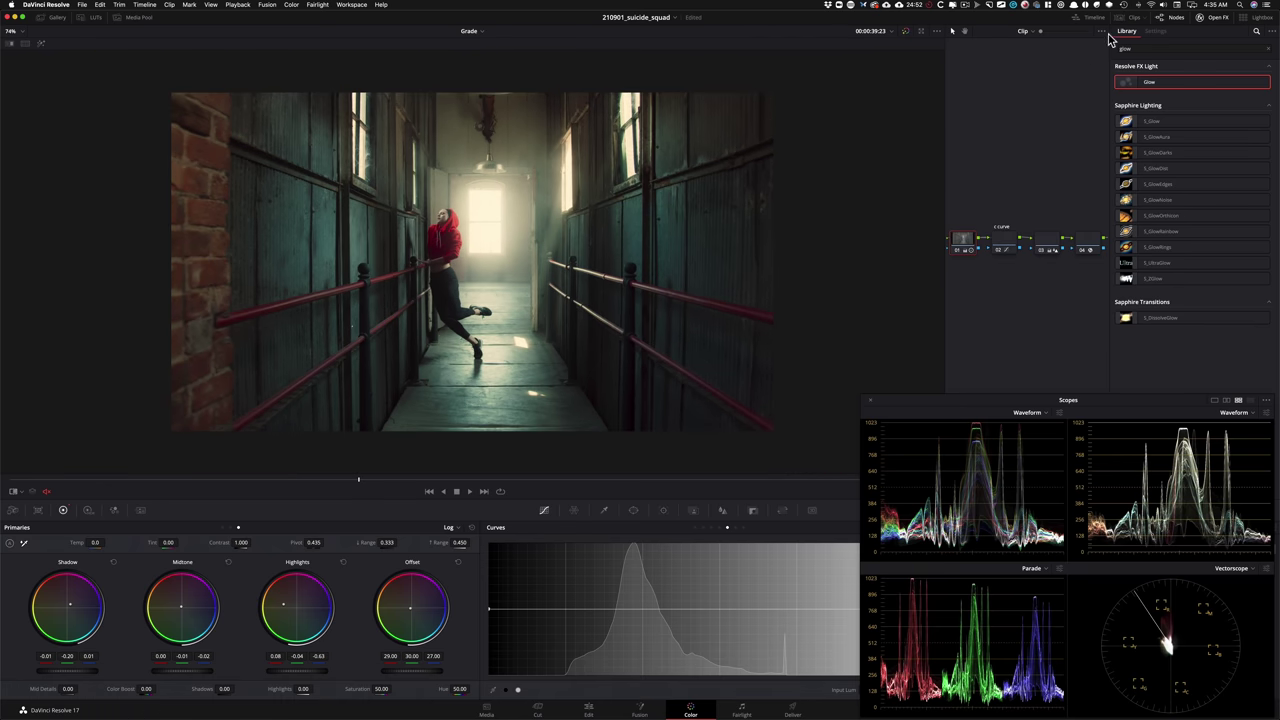
{"action": "left_click", "coordinate": [1213, 18]}
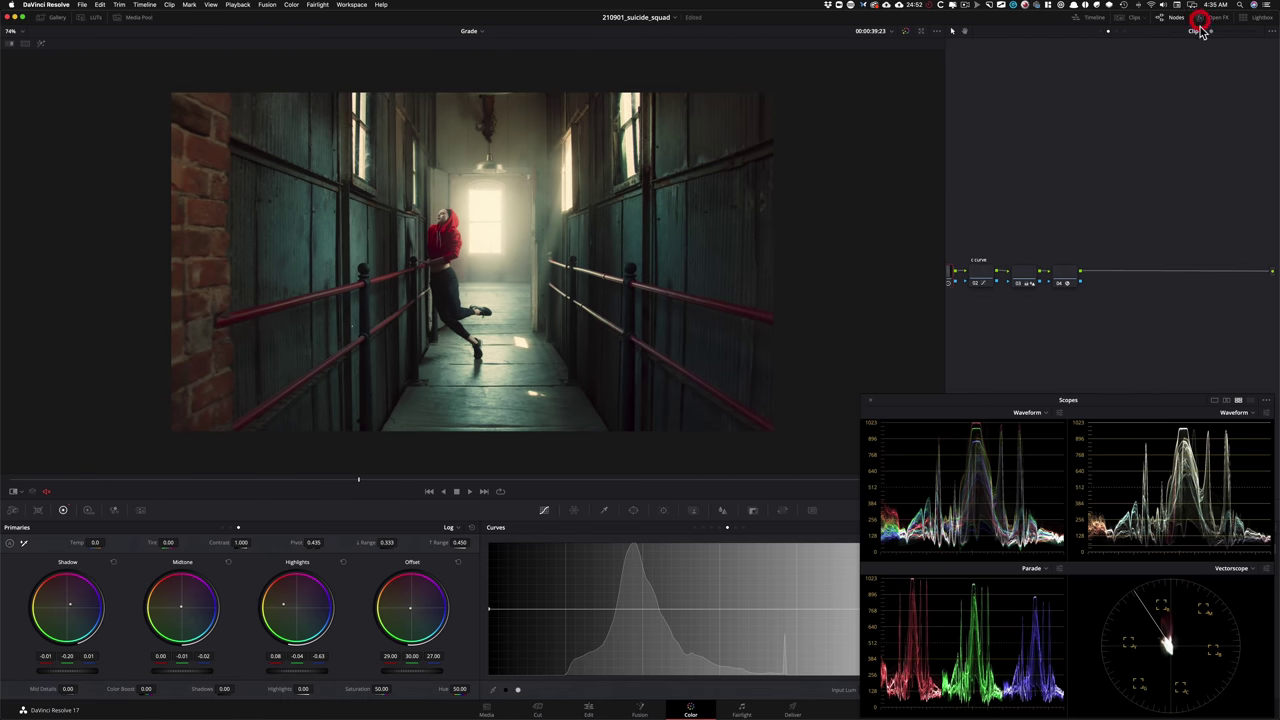
{"action": "left_click_drag", "start_coordinate": [968, 263], "coordinate": [1026, 266]}
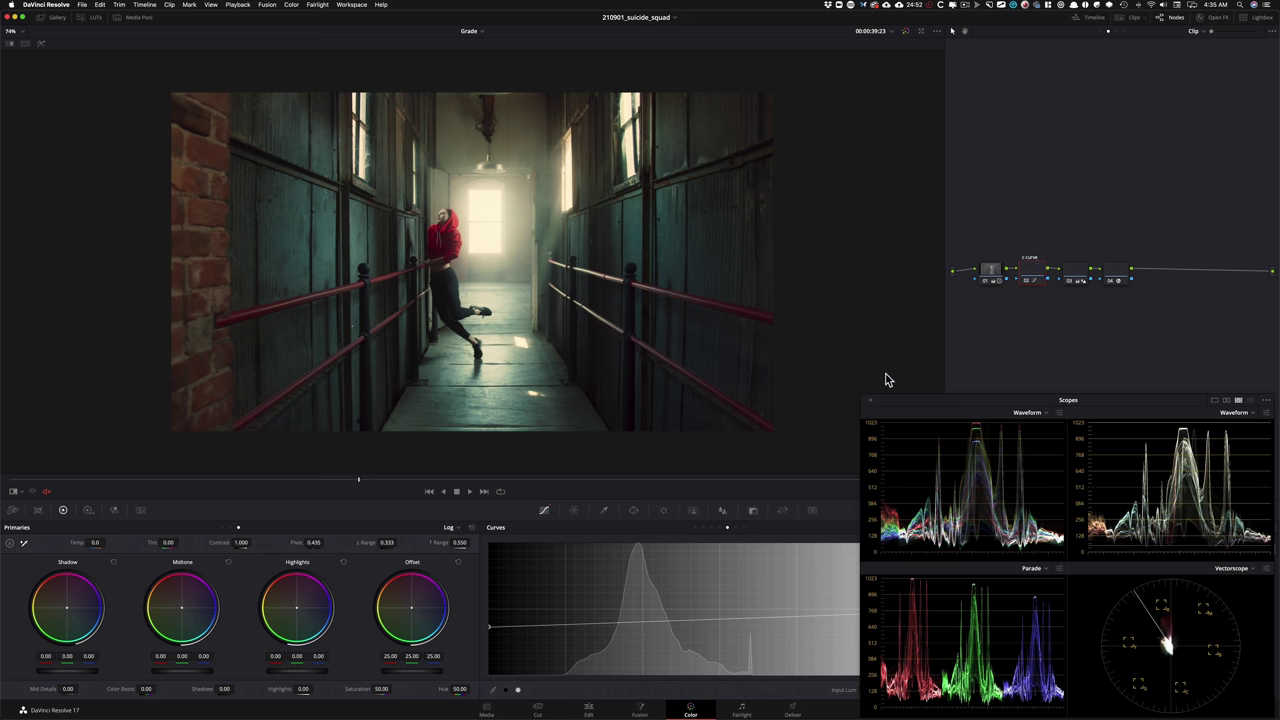
{"action": "key", "text": "3"}
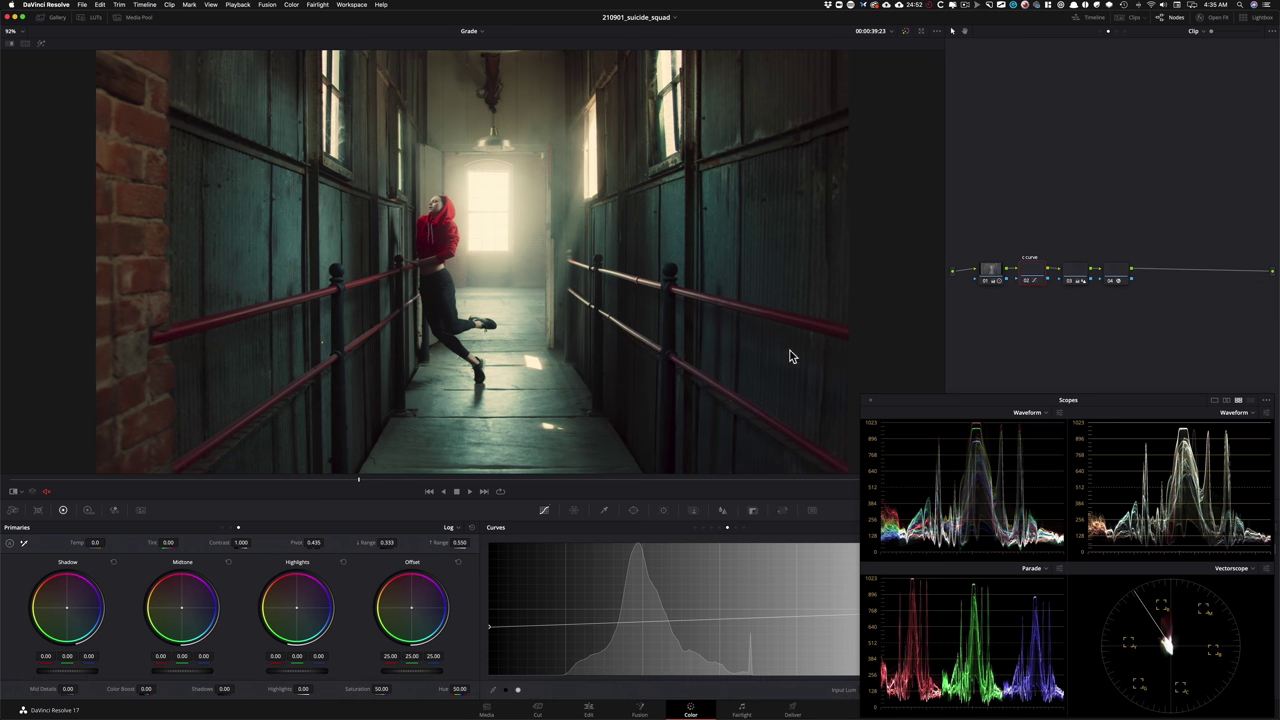
{"action": "left_click", "coordinate": [996, 272]}
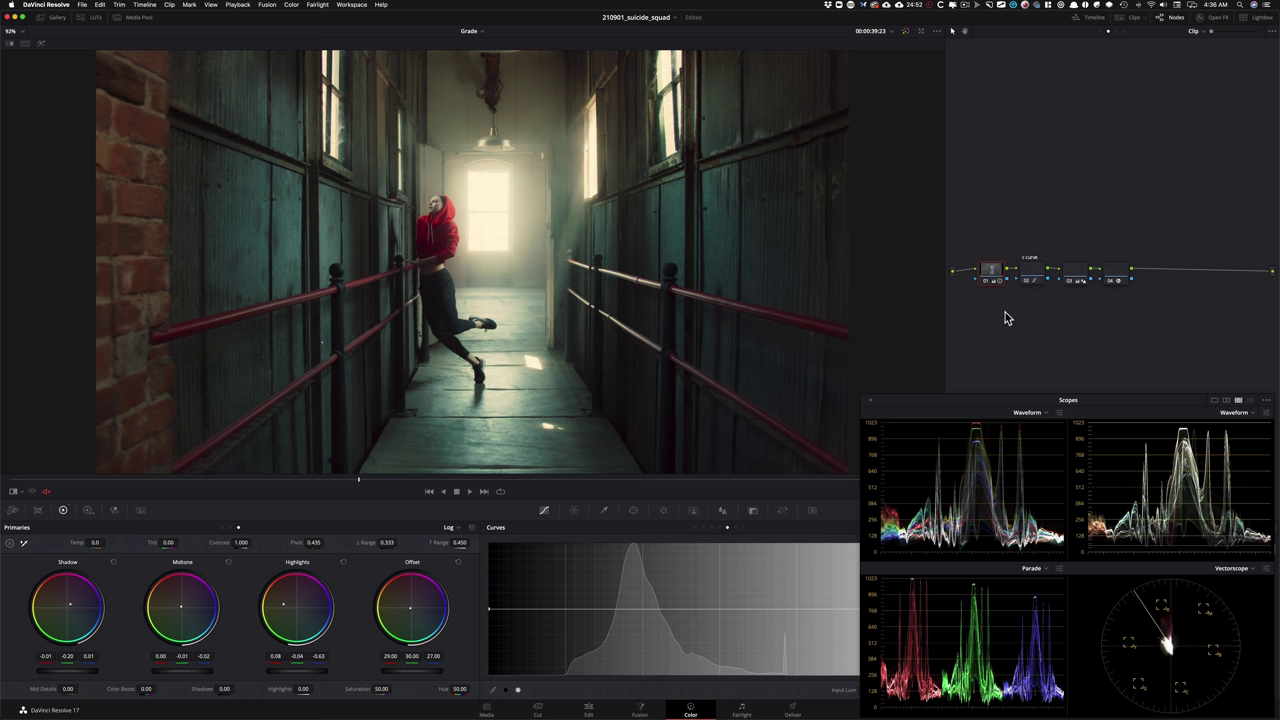
- Select nodes 01 to 04 together and disable them all
{"action": "left_click_drag", "start_coordinate": [990, 323], "coordinate": [1208, 224]}
{"action": "left_click_drag", "start_coordinate": [990, 275], "coordinate": [1181, 328]}
{"action": "left_click", "coordinate": [1012, 232]}
{"action": "key", "text": "super+d"}
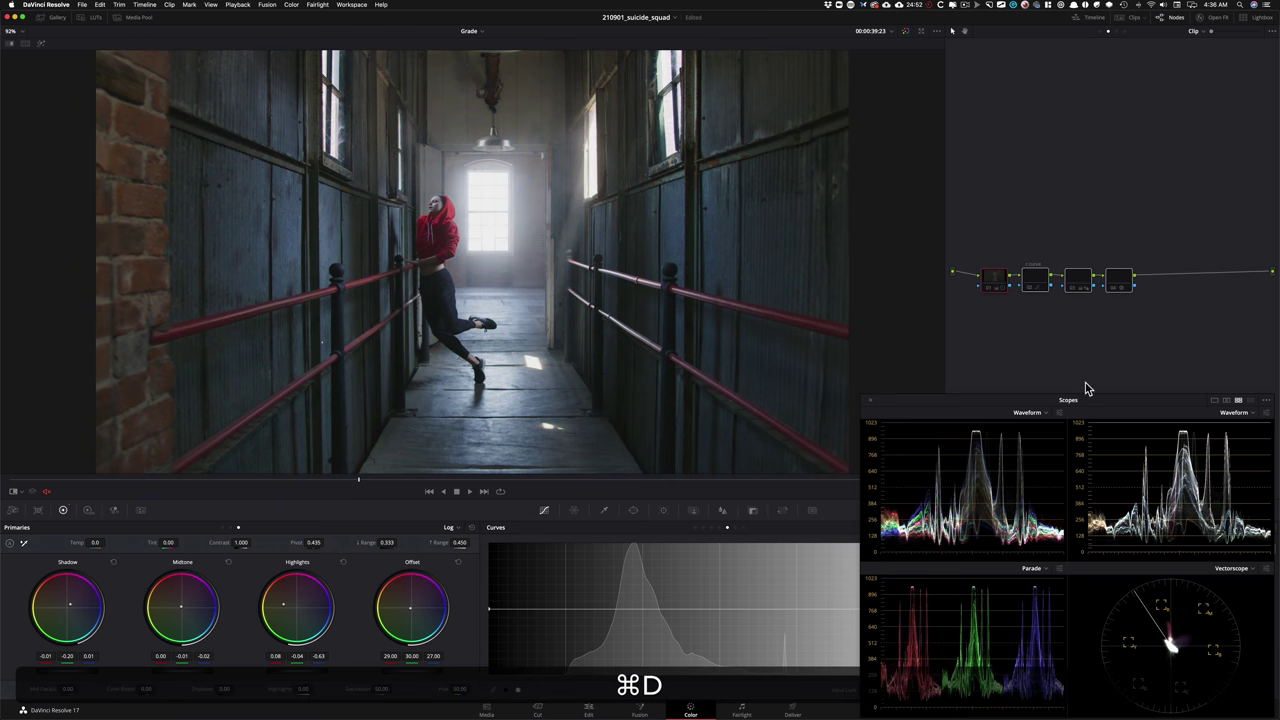
- Show the ungraded hallway beside the reference still and re-enable only node 02, the S curve
{"action": "key", "text": "alt+super+w"}
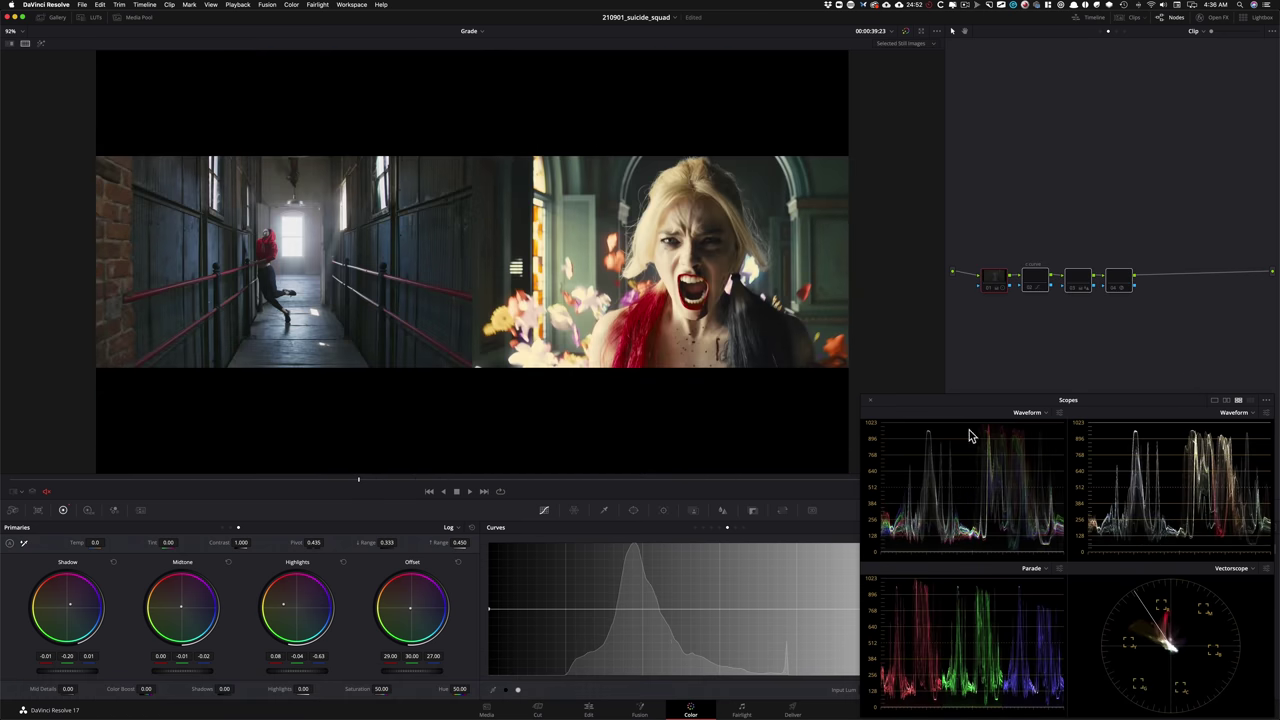
{"action": "left_click", "coordinate": [1036, 284]}
{"action": "key", "text": "super+d"}
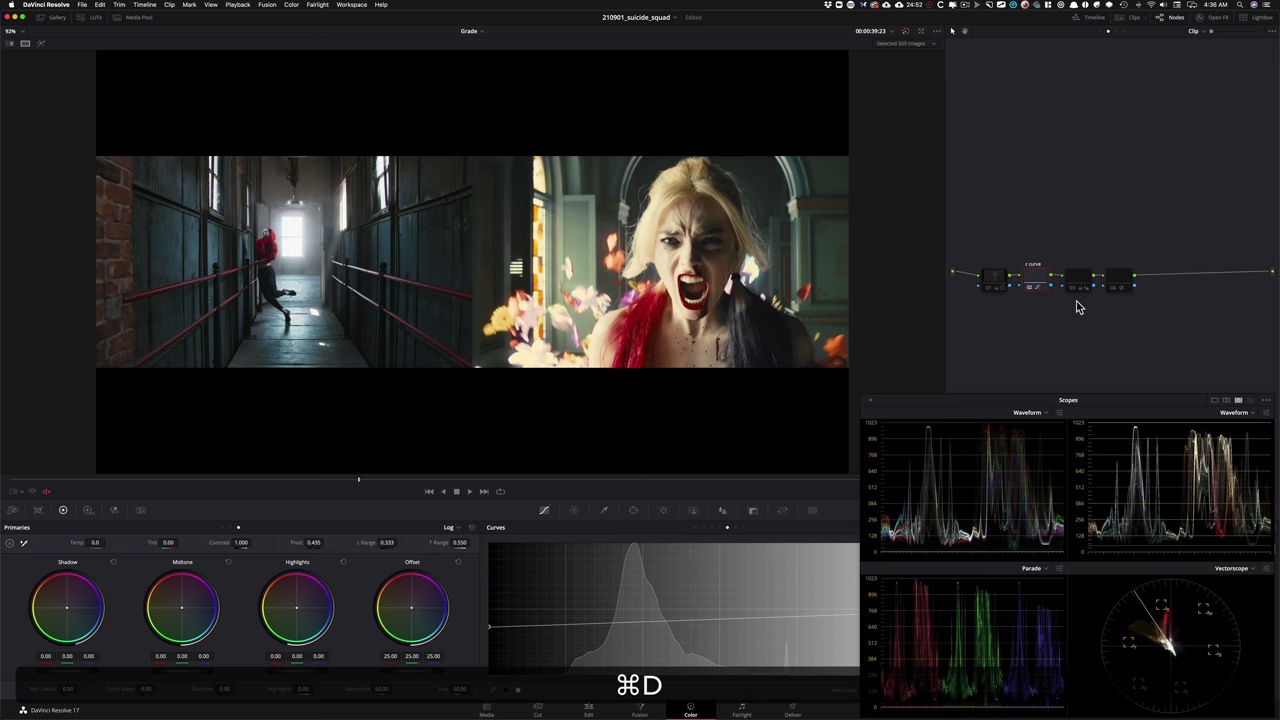
- Toggle the S-curve node off and on to compare its effect, and view its custom curve
{"action": "key", "text": "super+d"}
{"action": "key", "text": "super+d"}
{"action": "key", "text": "super+d"}
{"action": "key", "text": "super+d"}
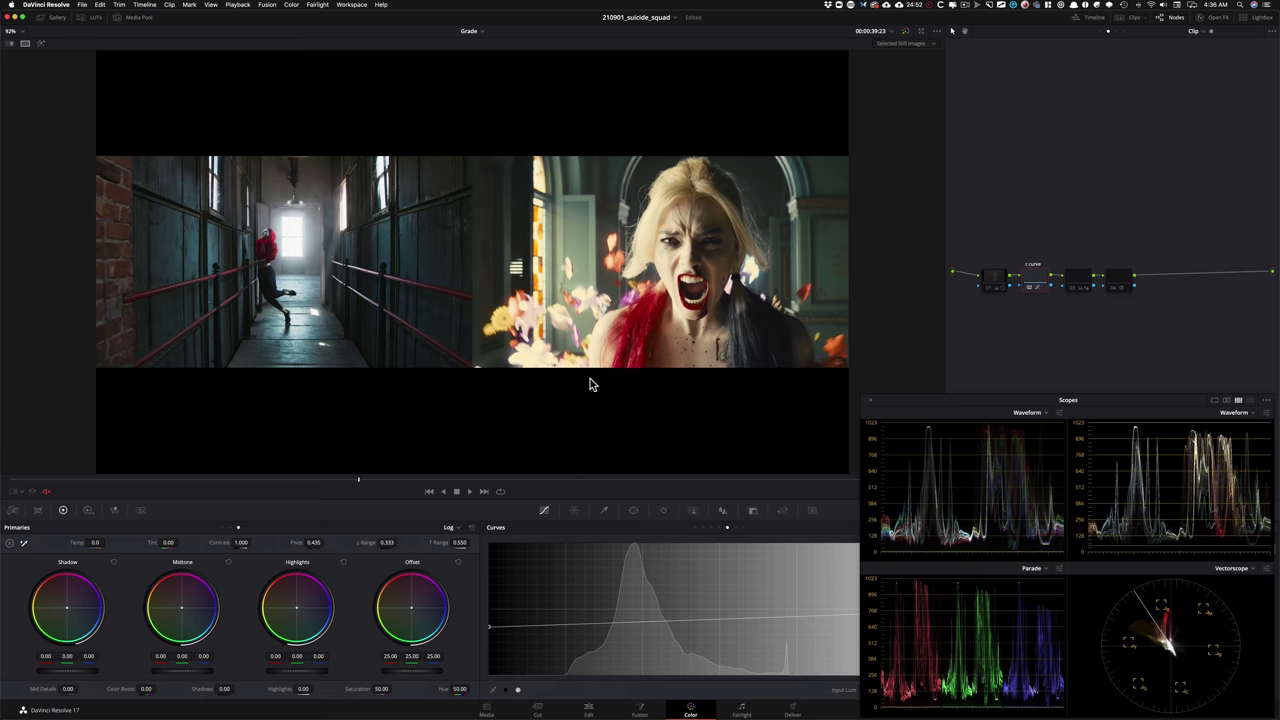
{"action": "key", "text": "super+d"}
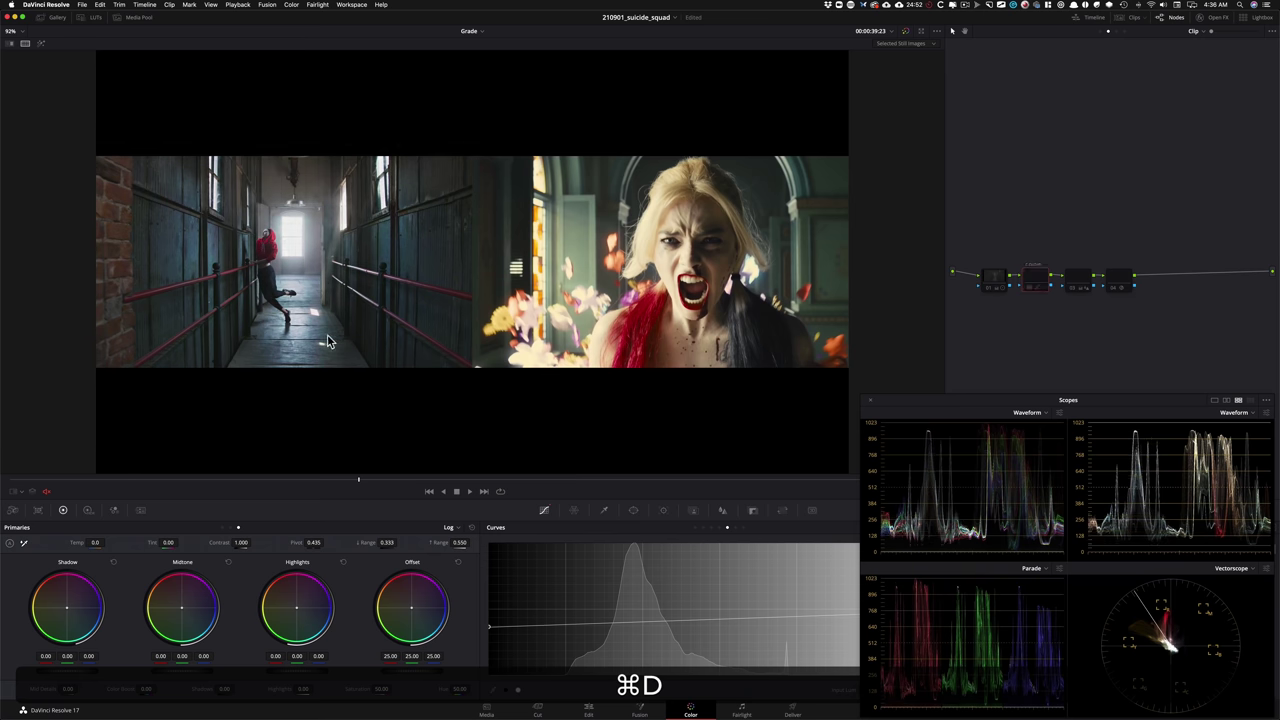
{"action": "left_click", "coordinate": [695, 527]}
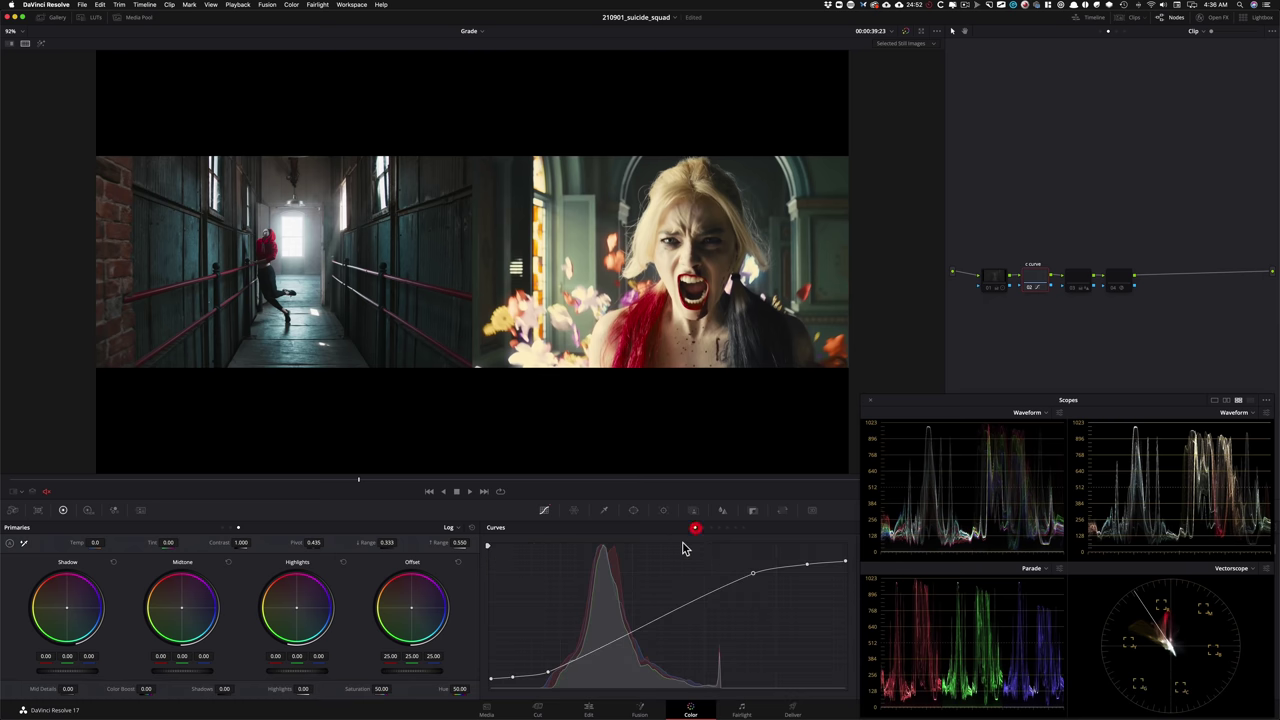
{"action": "key", "text": "super+d"}
{"action": "key", "text": "super+d"}
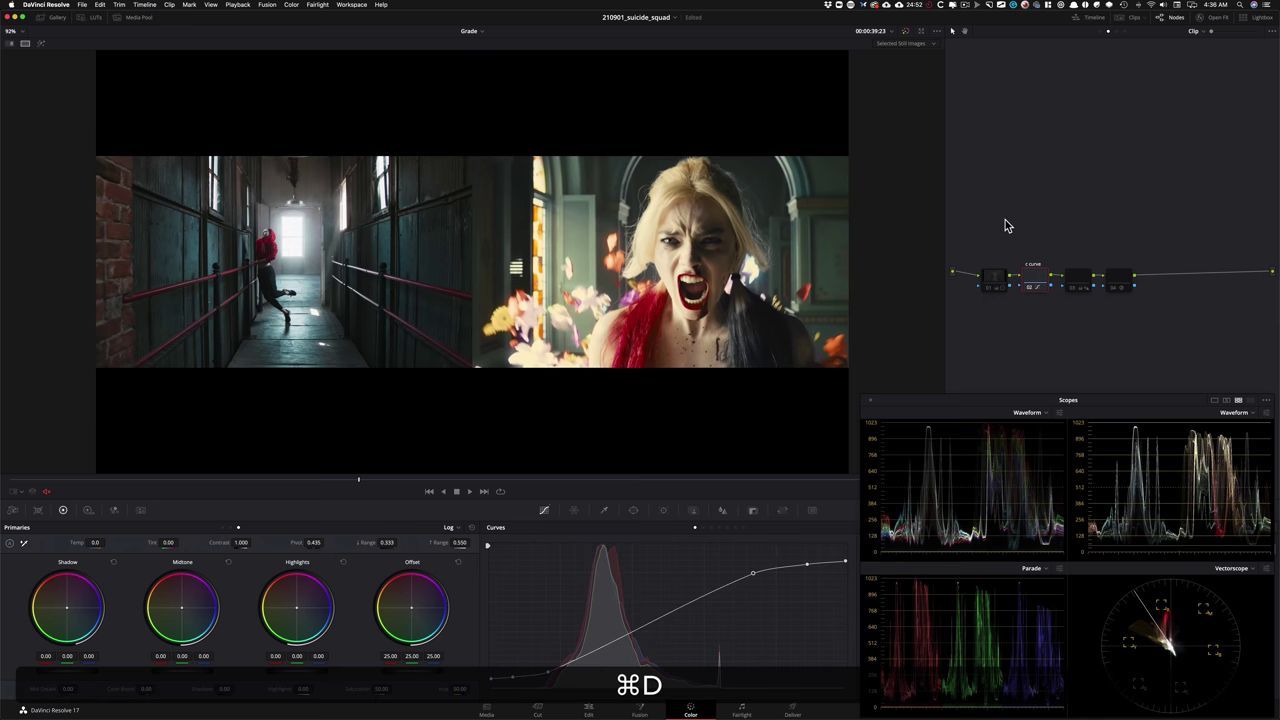
- Label node 01 as the balance and exposure node and re-enable it
{"action": "key", "text": "Tab"}
{"action": "key", "text": "a"}
{"action": "type", "text": "p"}
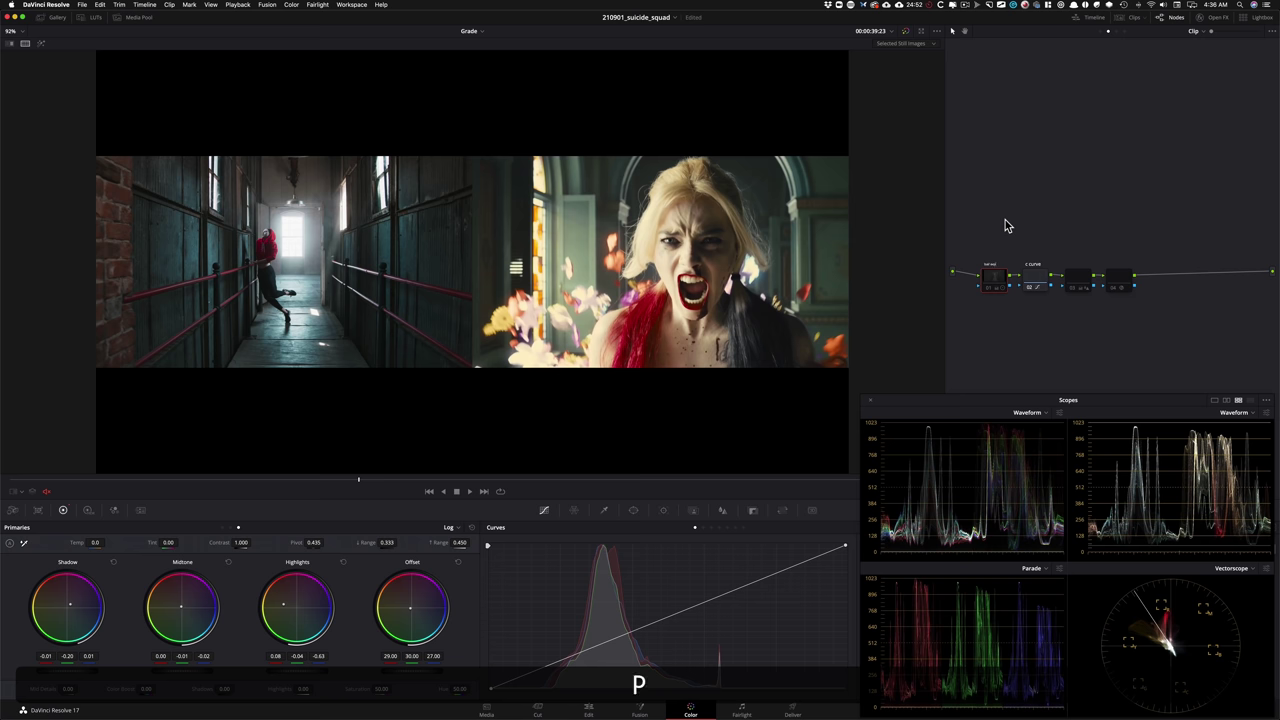
{"action": "key", "text": "Return"}
{"action": "key", "text": "super+d"}
{"action": "key", "text": "super+d"}
{"action": "key", "text": "super+d"}
{"action": "key", "text": "super+d"}
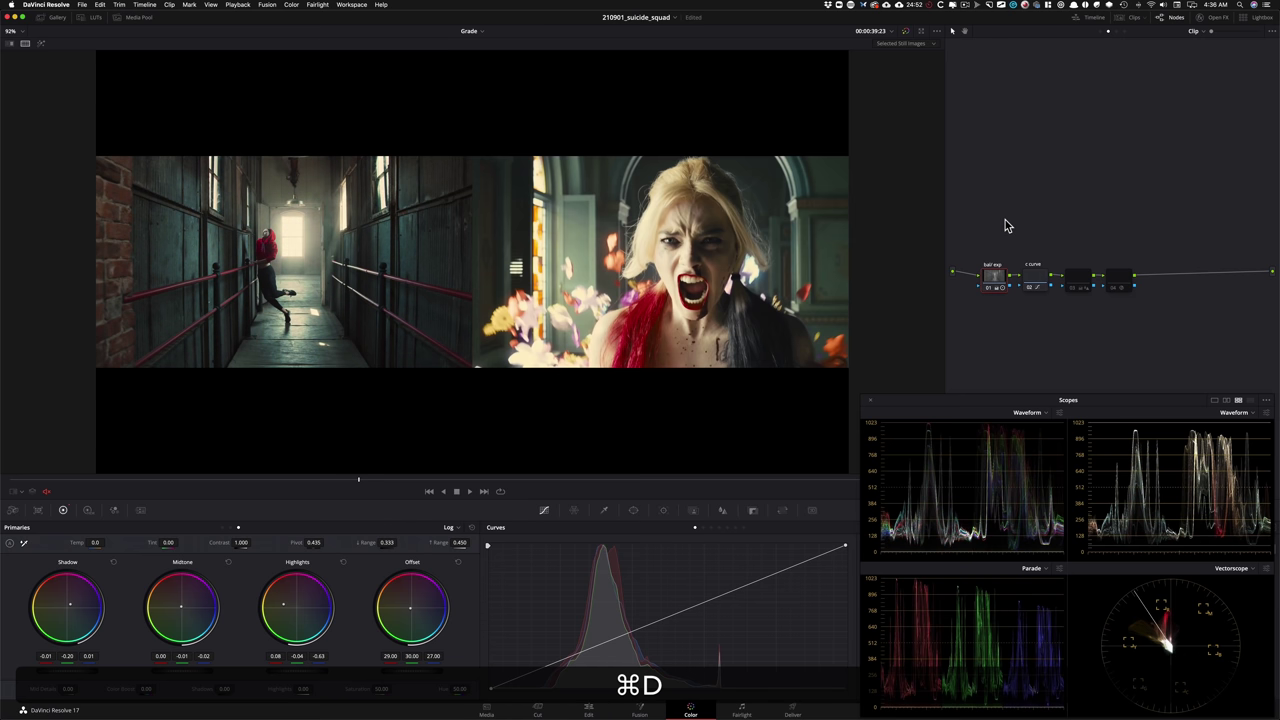
{"action": "key", "text": "super+d"}
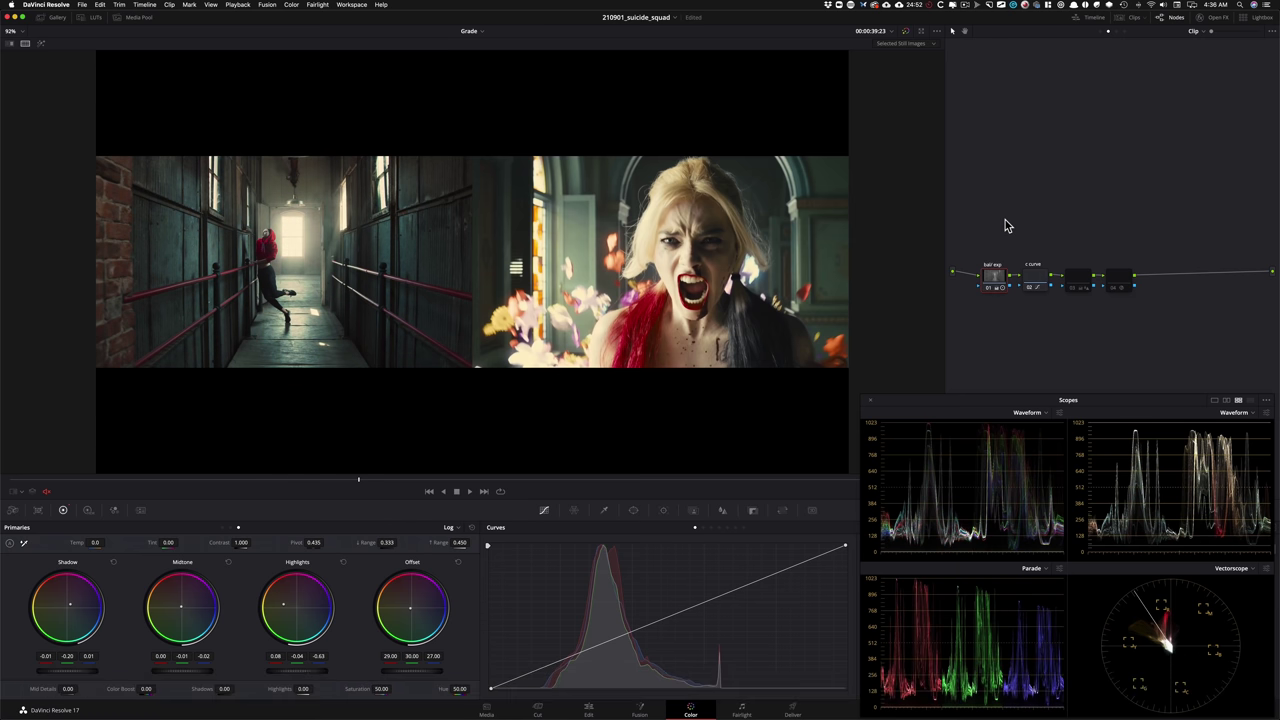
- Compare the hallway with the balance and exposure node bypassed and enabled
{"action": "key", "text": "super+d"}
{"action": "key", "text": "super+d"}
{"action": "key", "text": "super+d"}
{"action": "key", "text": "super+d"}
{"action": "key", "text": "super+d"}
{"action": "key", "text": "super+d"}
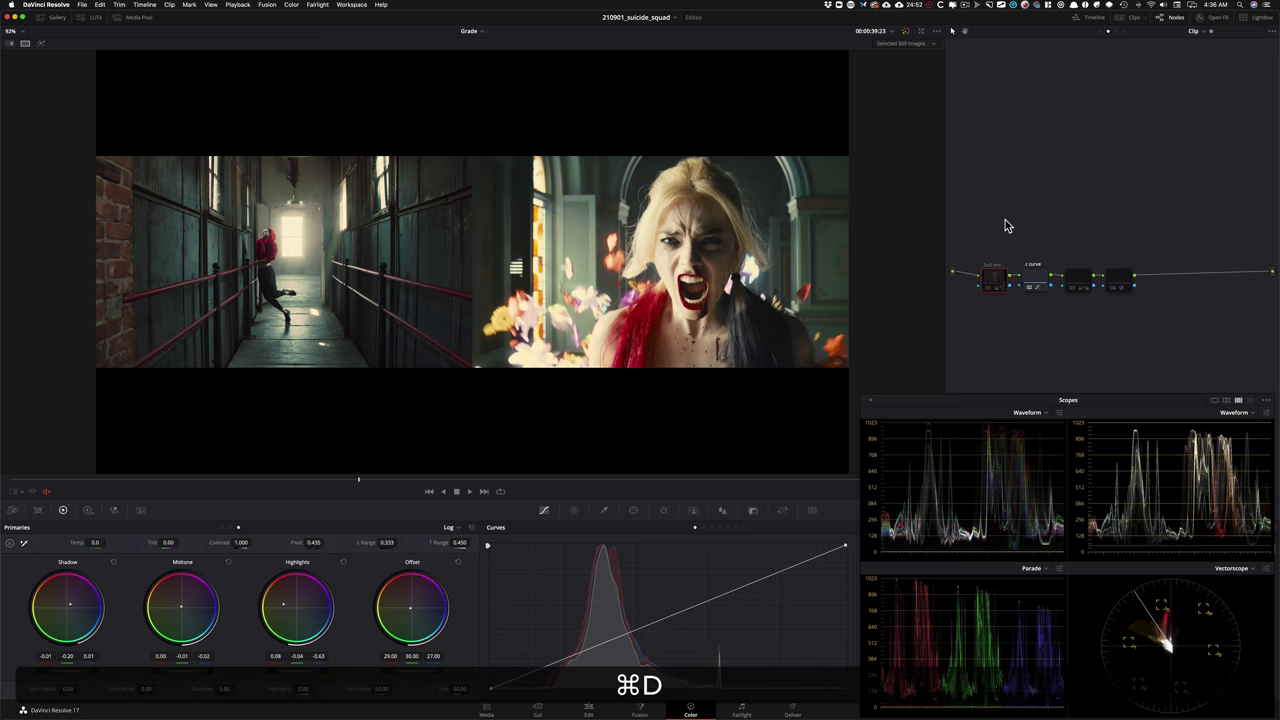
{"action": "key", "text": "super+d"}
{"action": "key", "text": "super+d"}
- Label node 03 "unsharpen" and re-enable it
{"action": "key", "text": "alt+shift+apostrophe"}
{"action": "key", "text": "alt+shift+apostrophe"}
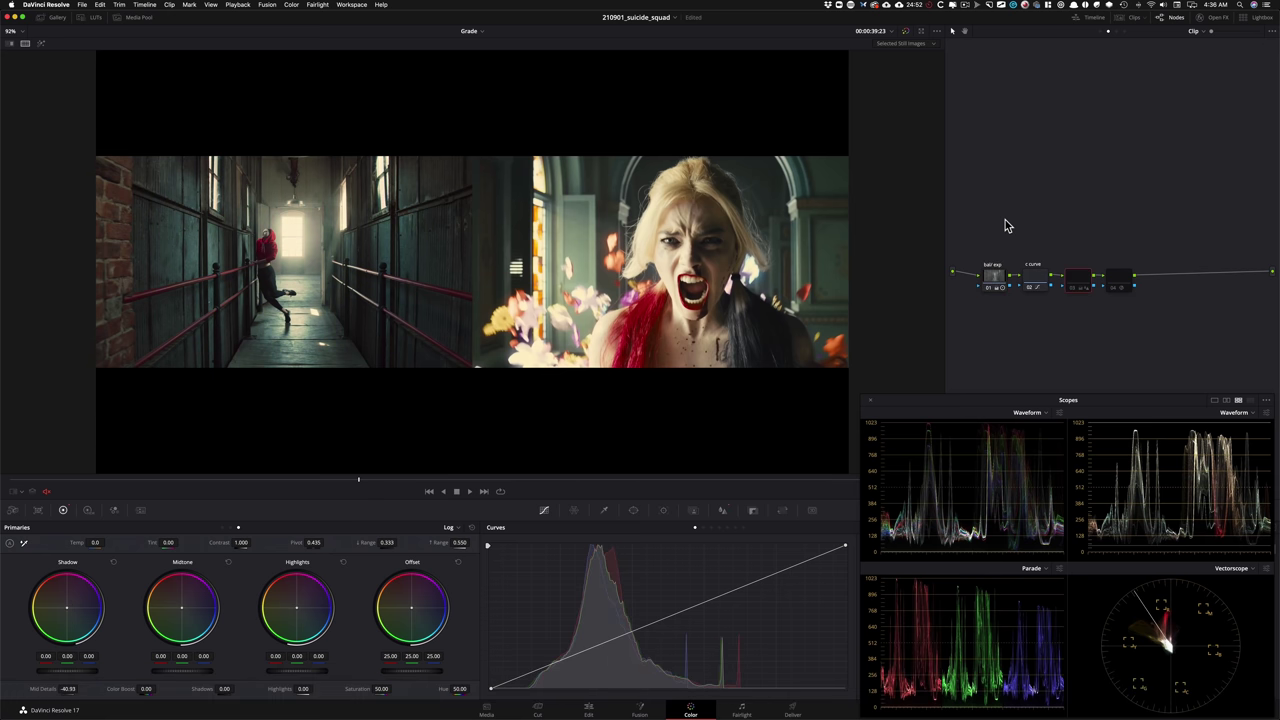
{"action": "key", "text": "Tab"}
{"action": "type", "text": "unsharpen"}
{"action": "key", "text": "Return"}
{"action": "key", "text": "super+d"}
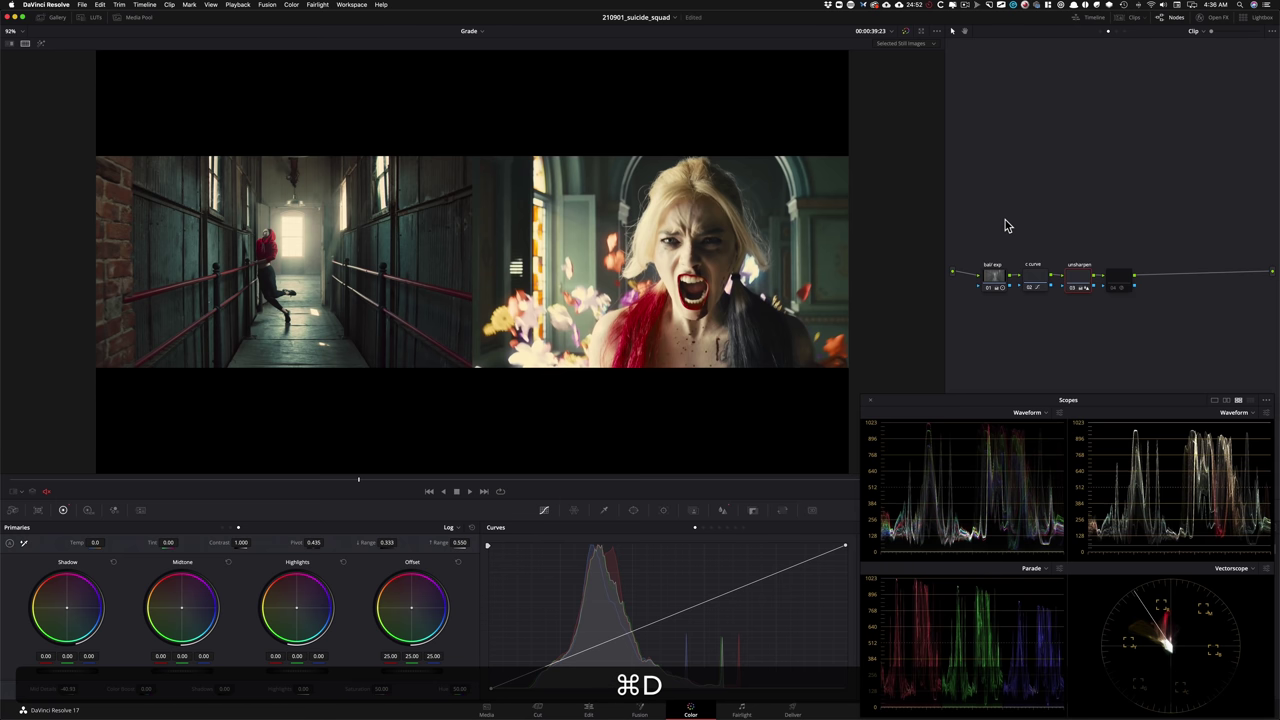
- Compare the hallway's softness with the unsharpen node bypassed and enabled, leaving it on
{"action": "key", "text": "super+d"}
{"action": "key", "text": "super+d"}
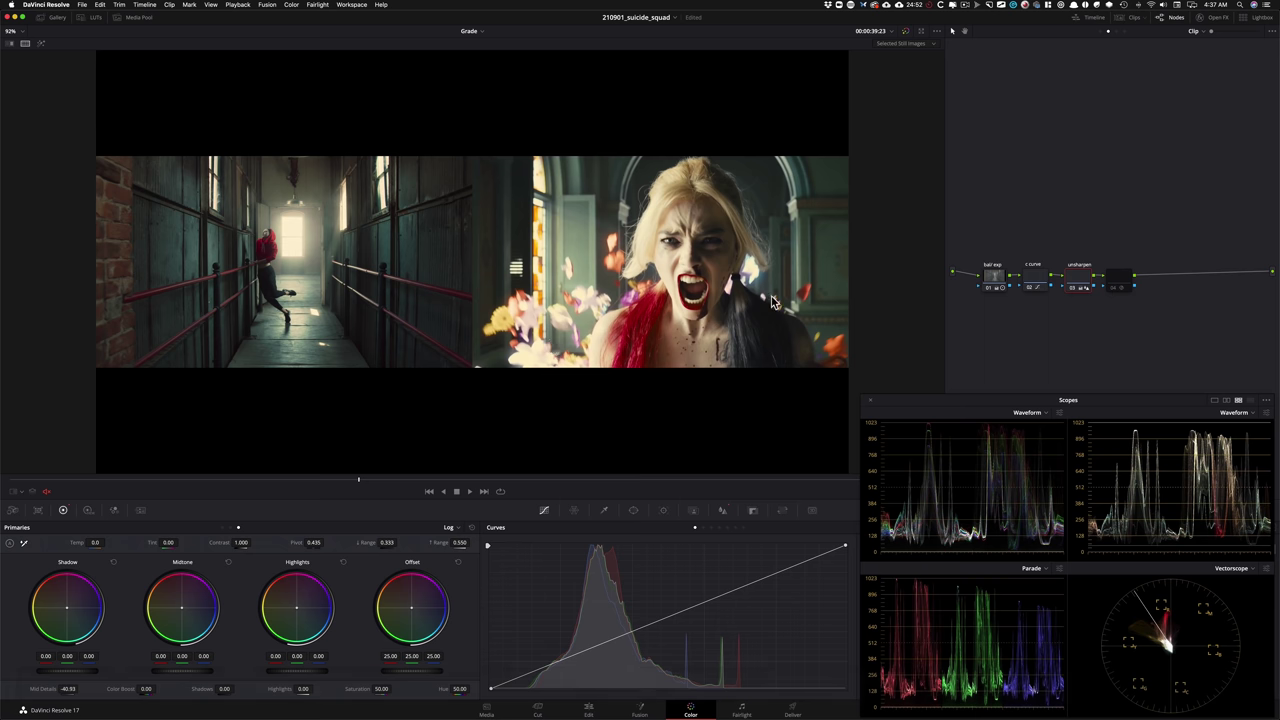
{"action": "key", "text": "super+d"}
{"action": "key", "text": "super+d"}
{"action": "key", "text": "super+d"}
{"action": "key", "text": "super+d"}
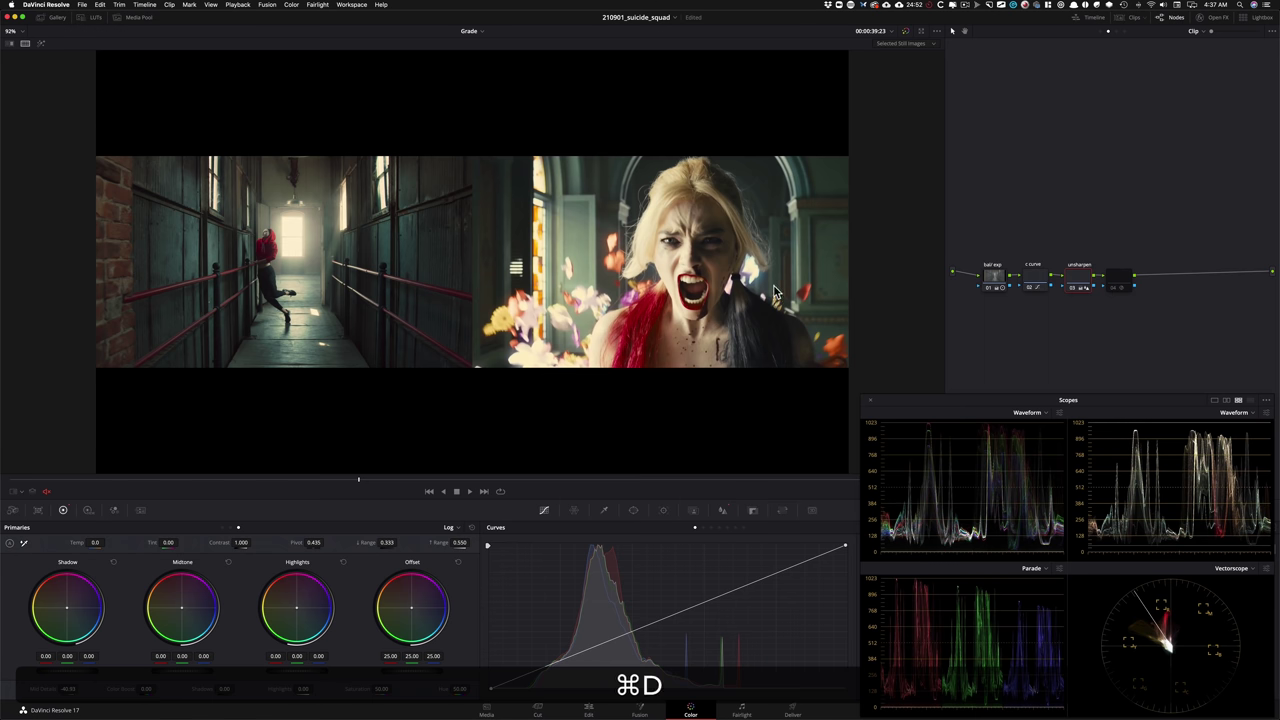
{"action": "key", "text": "super+d"}
{"action": "key", "text": "super+d"}
{"action": "key", "text": "super+d"}
{"action": "key", "text": "super+d"}
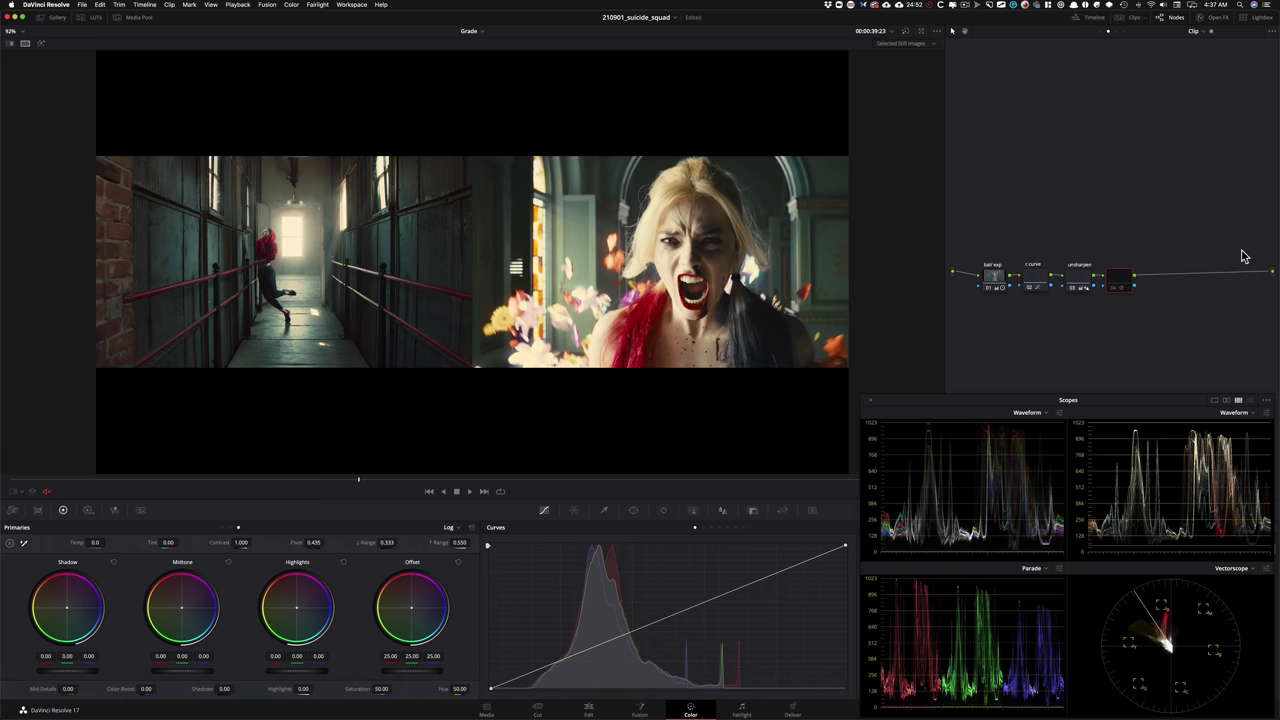
- Label node 04 "glow", toggle it to compare its effect on the hallway, and leave it enabled
{"action": "type", "text": "glow"}
{"action": "key", "text": "Return"}
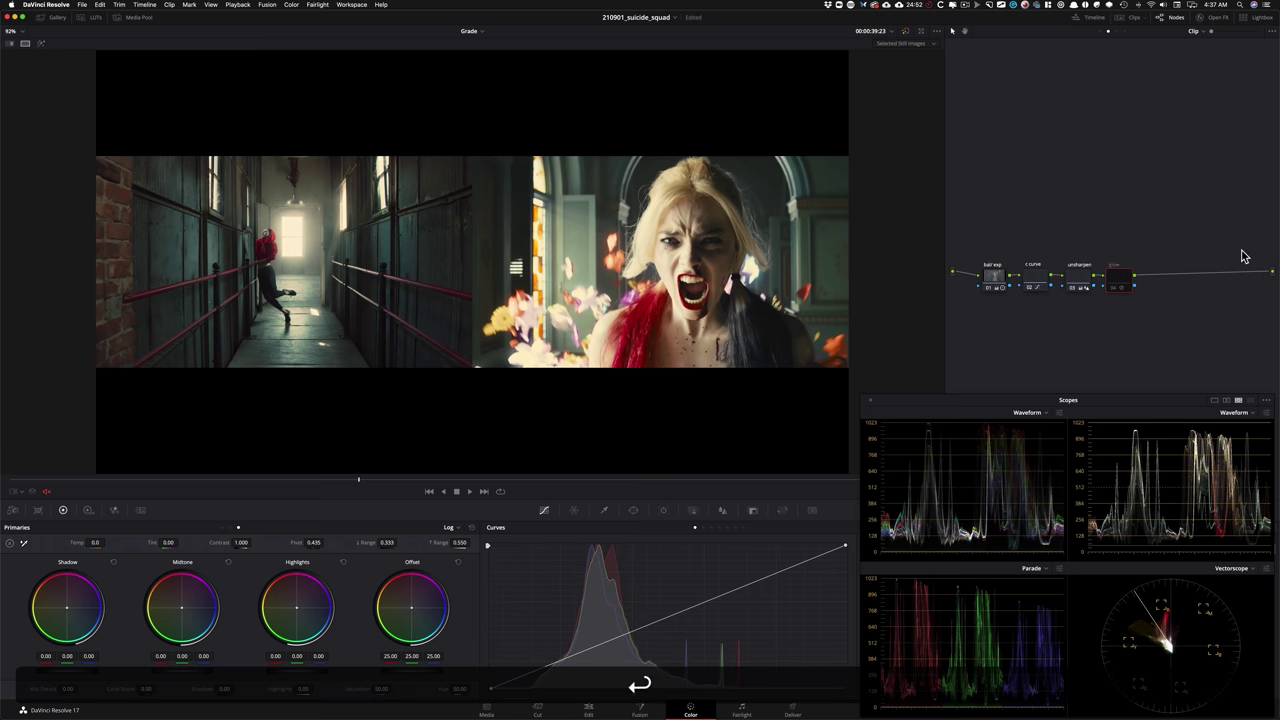
{"action": "key", "text": "super+d"}
{"action": "key", "text": "super+d"}
{"action": "key", "text": "super+d"}
{"action": "key", "text": "super+d"}
{"action": "key", "text": "super+d"}
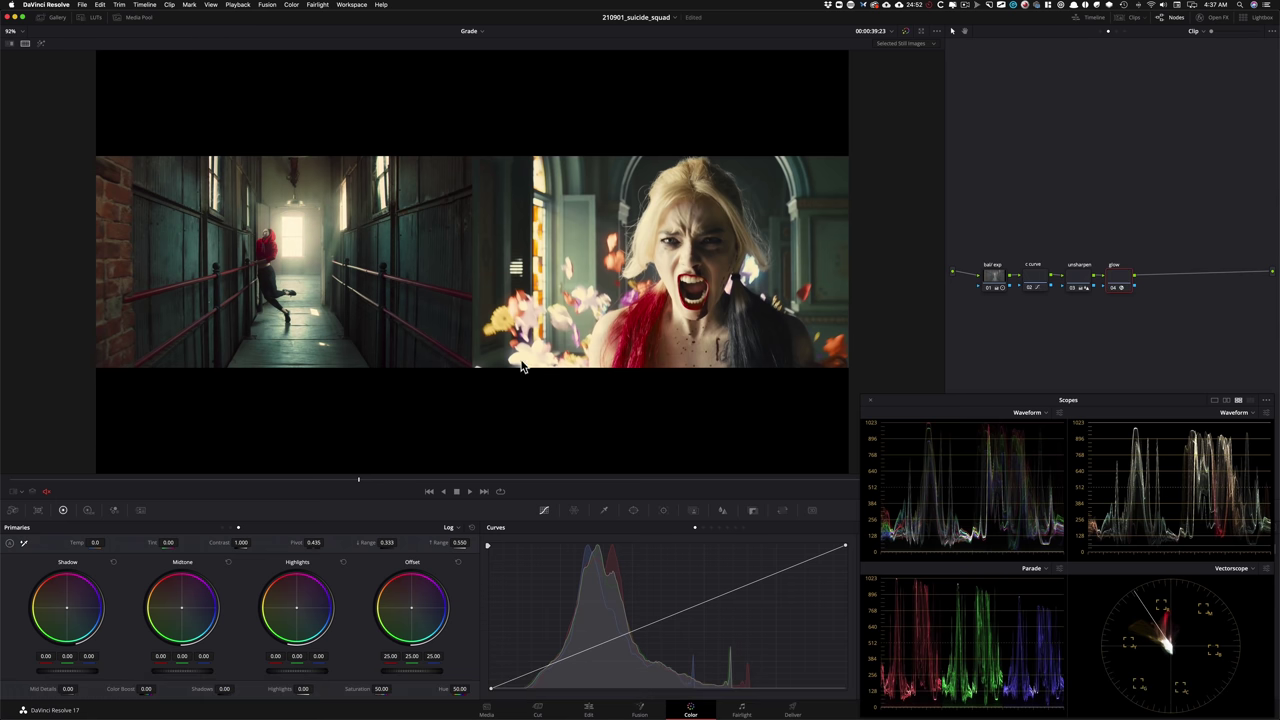
- Show the graded hallway and the reference still as a full-size wipe and shift the wipe's dividing line
{"action": "key", "text": "super+alt+w"}
{"action": "key", "text": "super+w"}
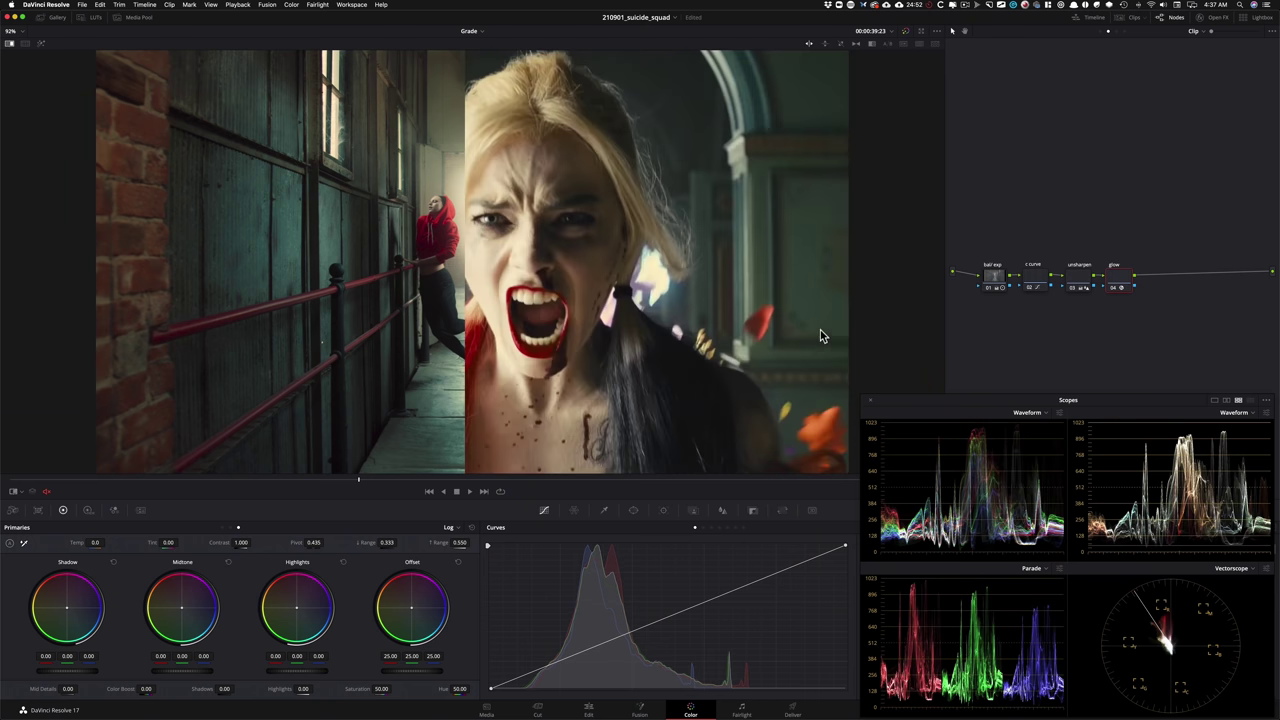
{"action": "left_click_drag", "start_coordinate": [812, 316], "coordinate": [879, 335]}
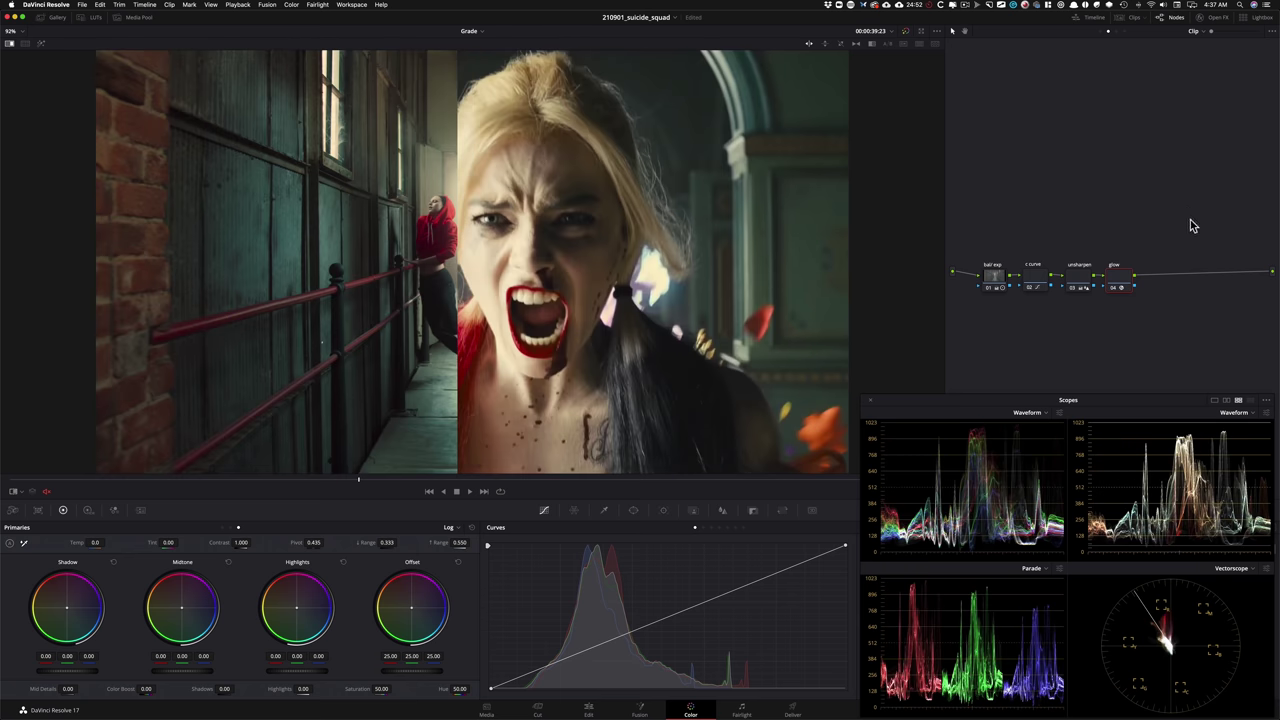